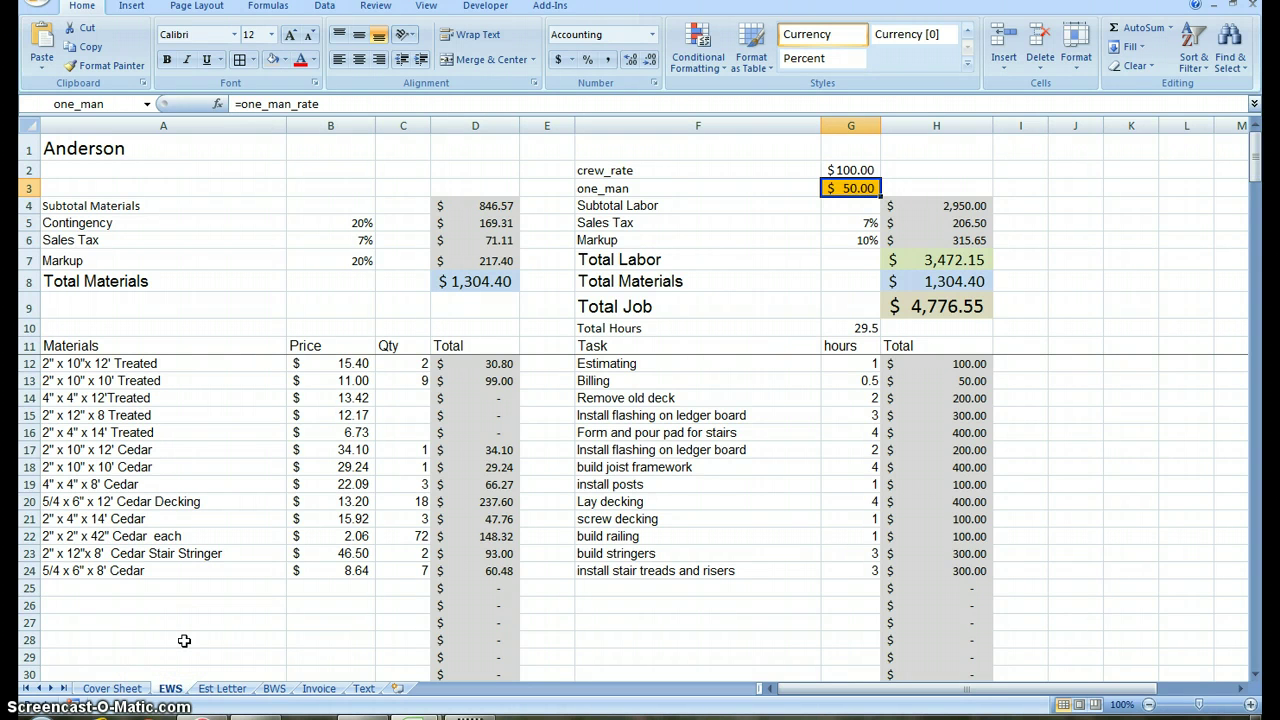
Delete the defined name crew_hour_rate, which refers to cell B17 on the Cover Sheet.
click(852, 171)
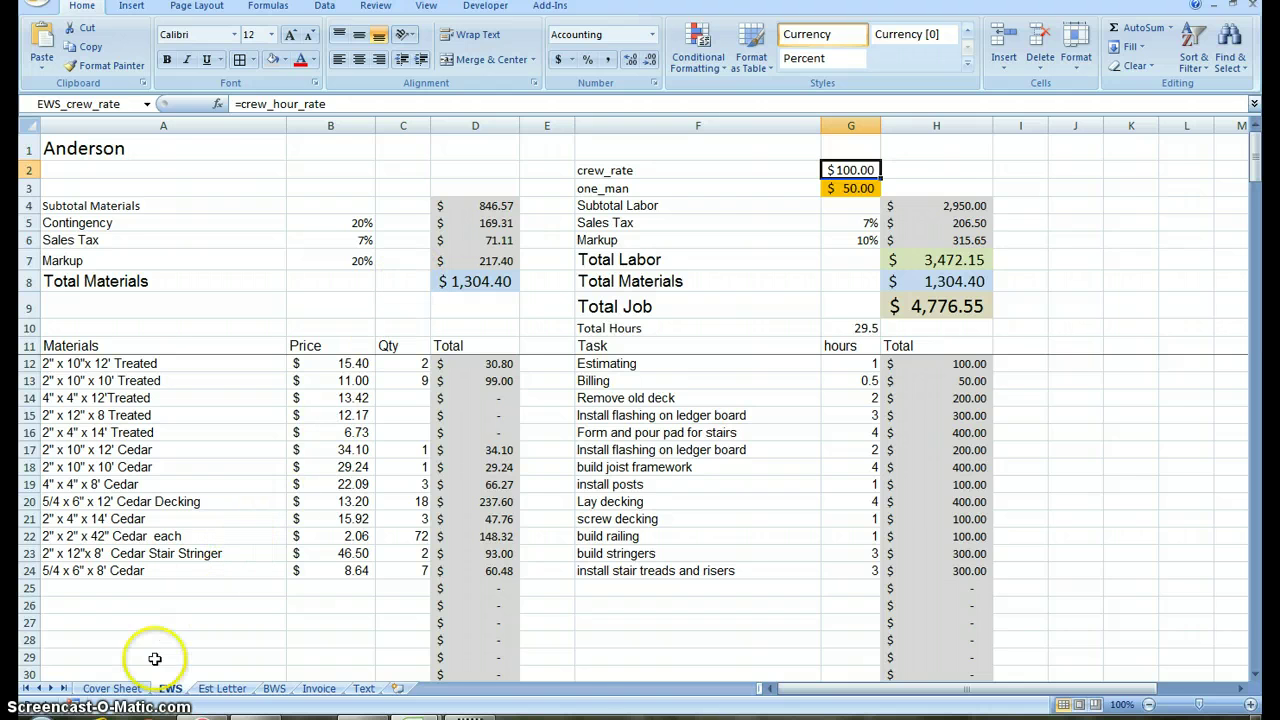
click(130, 690)
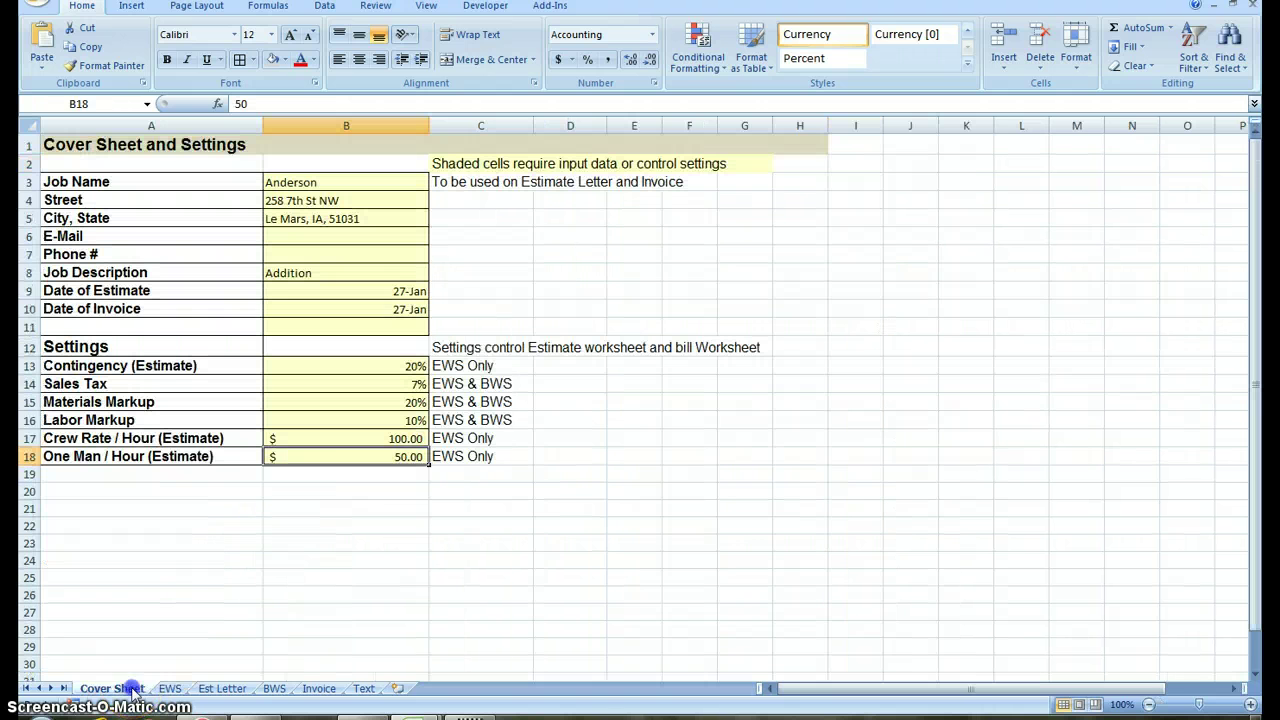
click(388, 440)
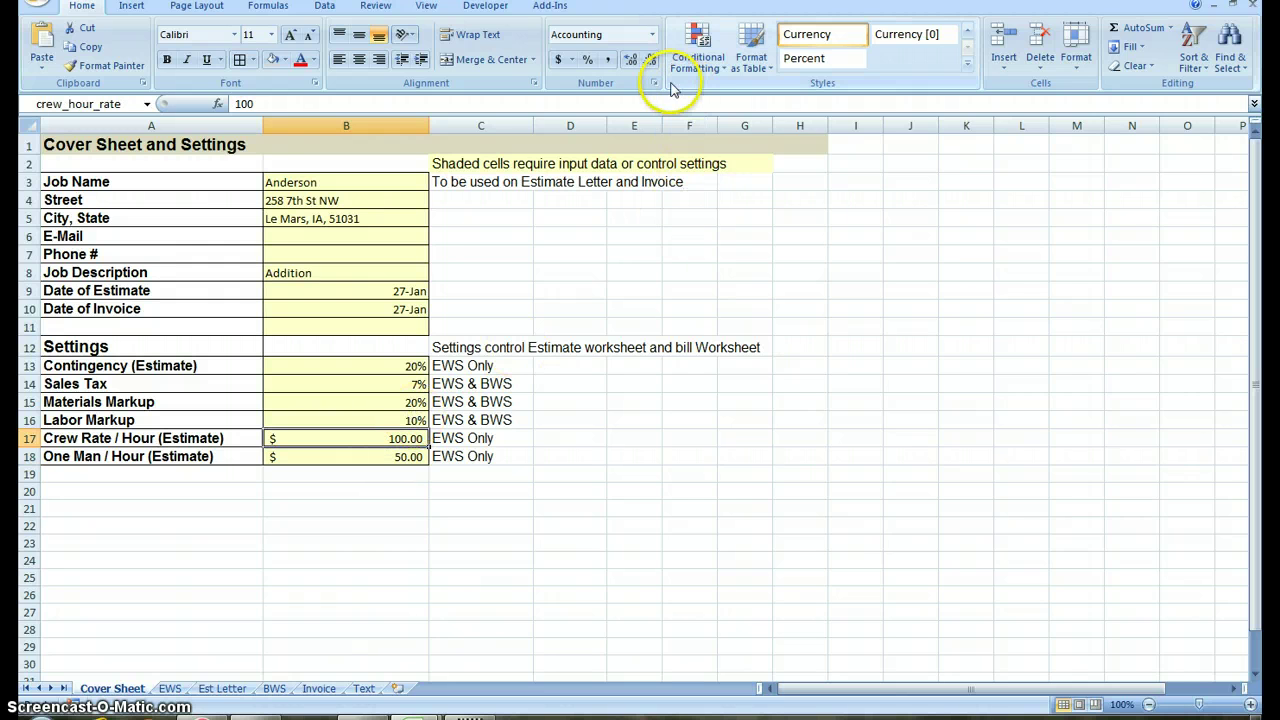
click(268, 6)
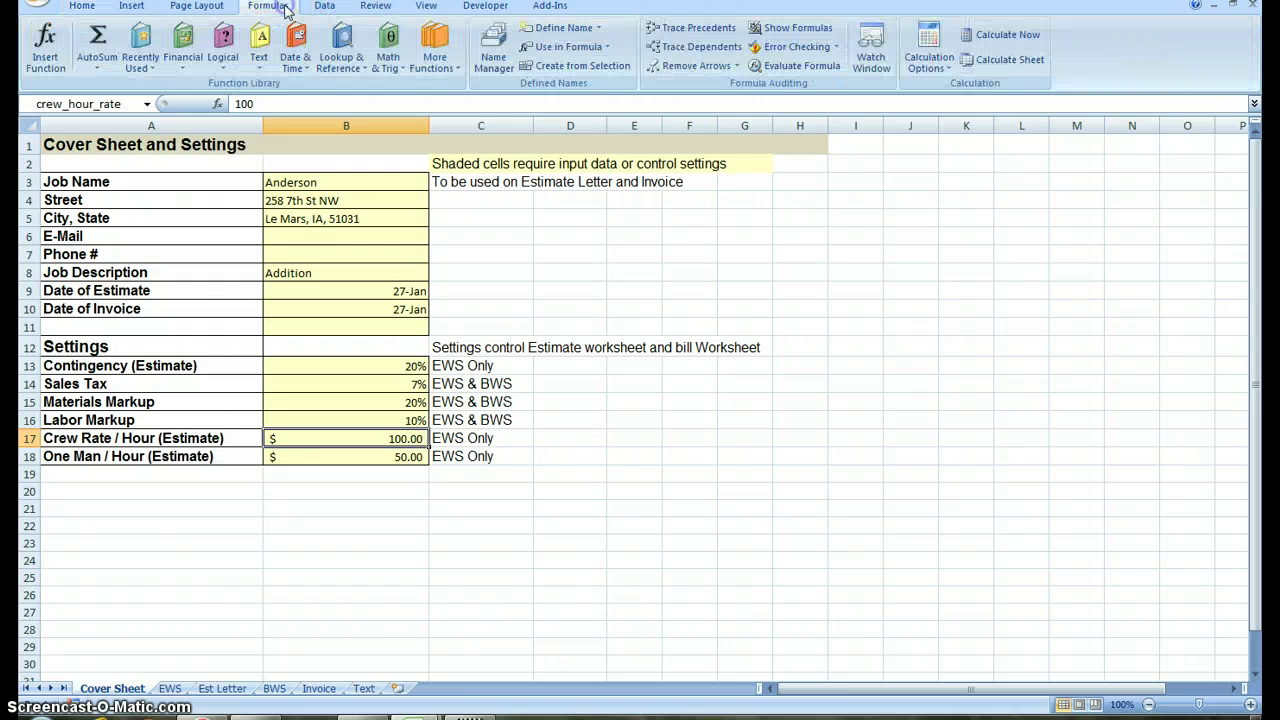
click(492, 40)
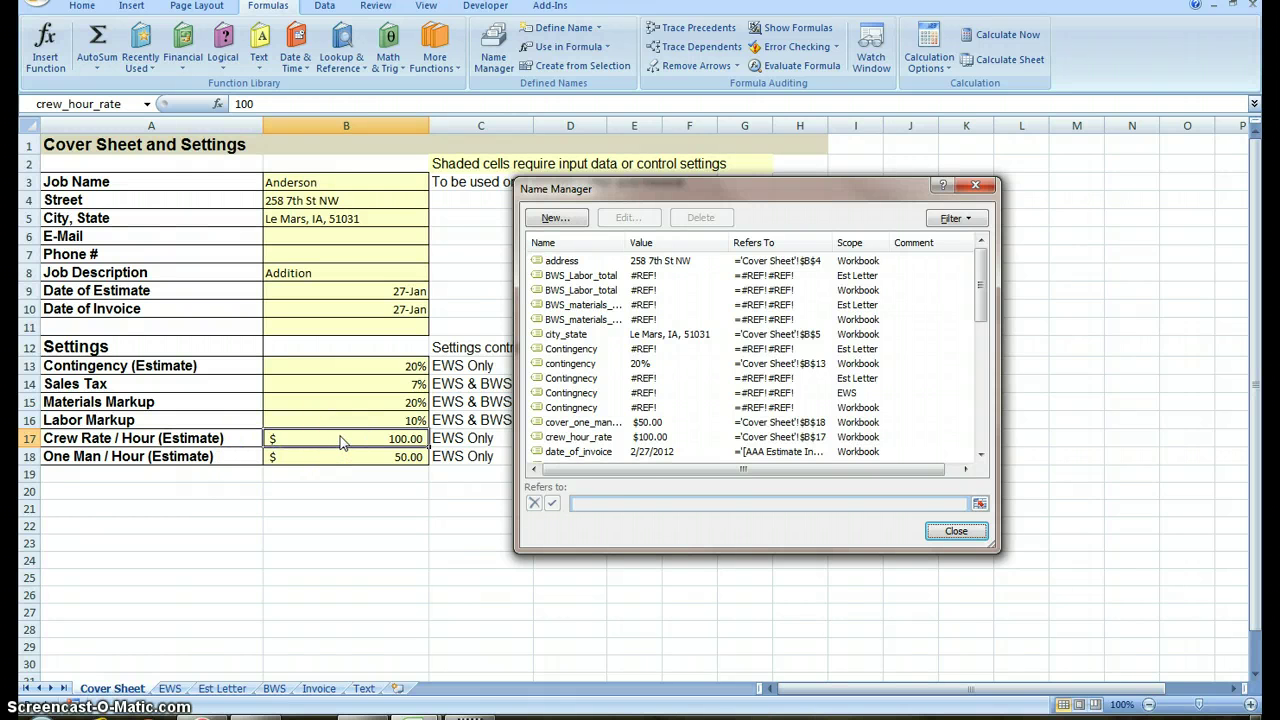
click(790, 437)
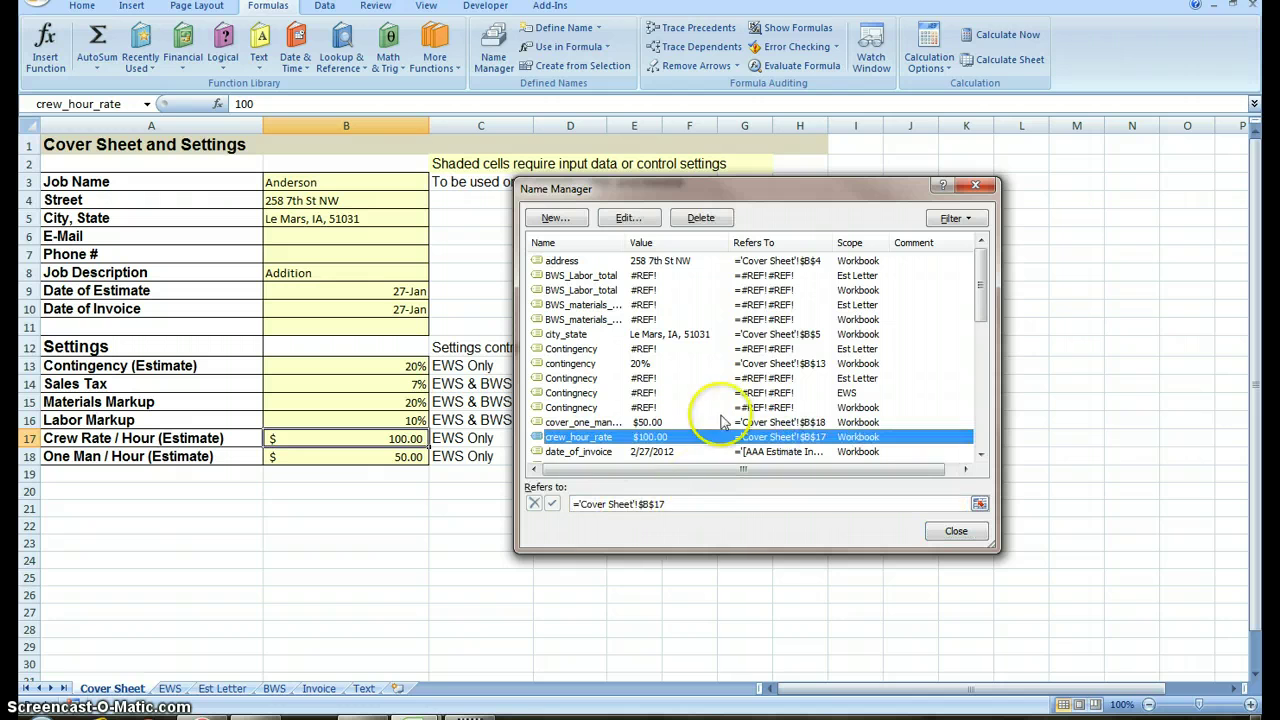
click(701, 217)
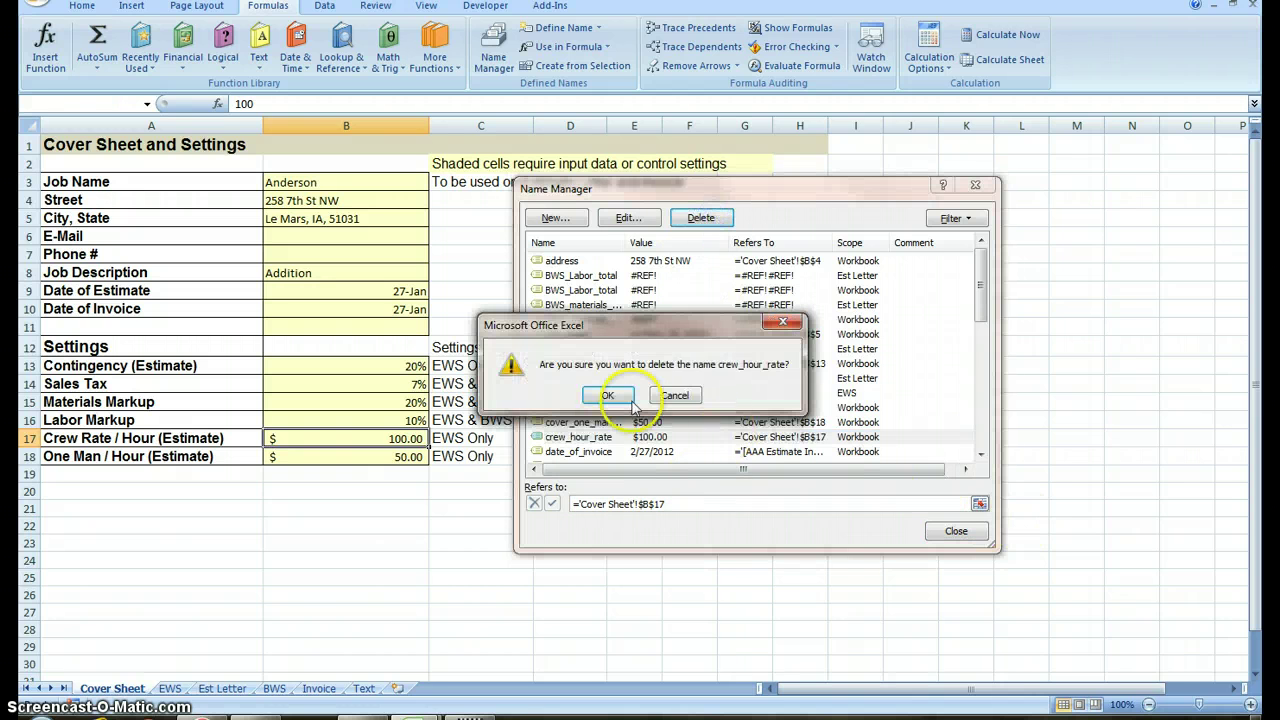
click(607, 395)
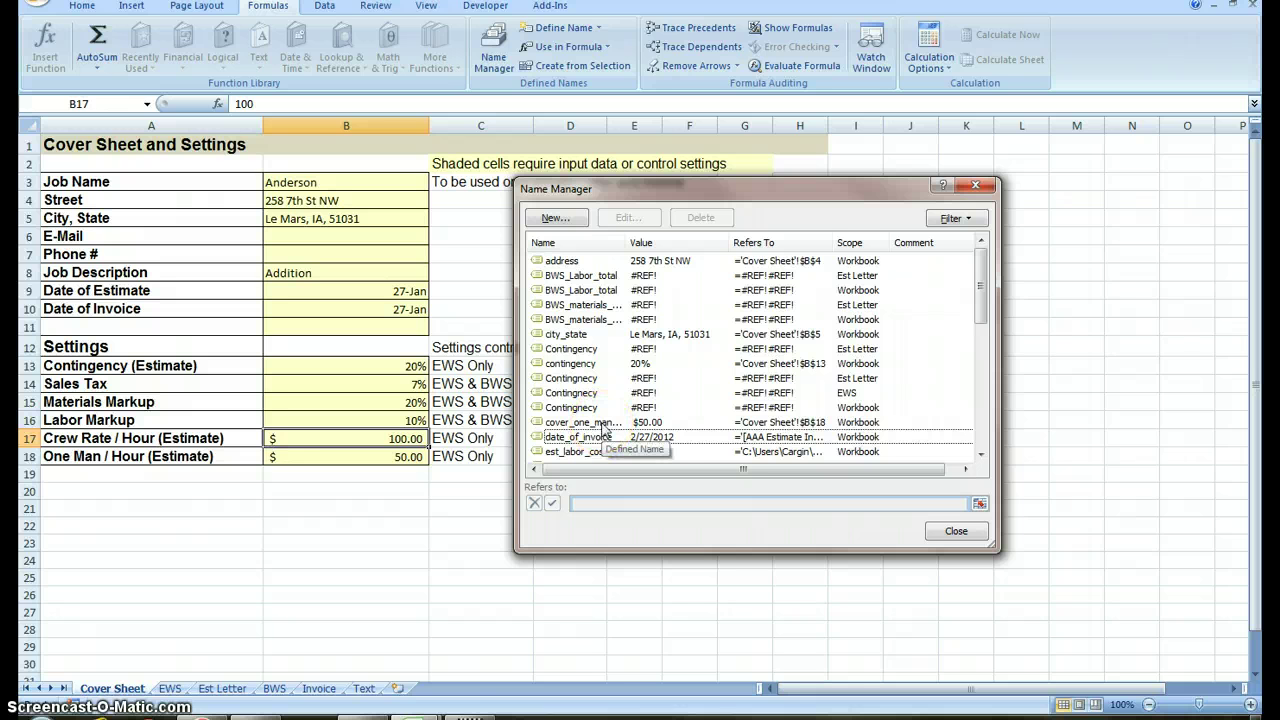
Delete the defined name cover_one_man_rate, which refers to Cover Sheet cell B18, and leave the name list.
click(604, 422)
click(700, 217)
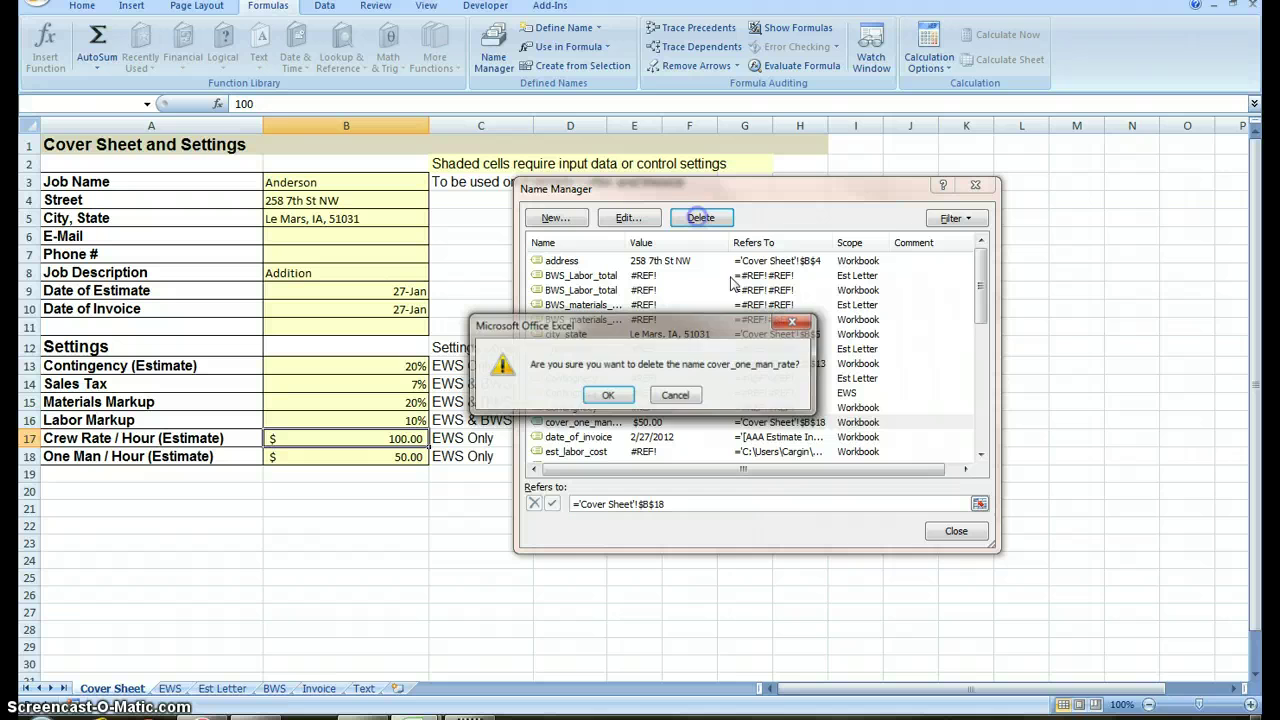
click(607, 394)
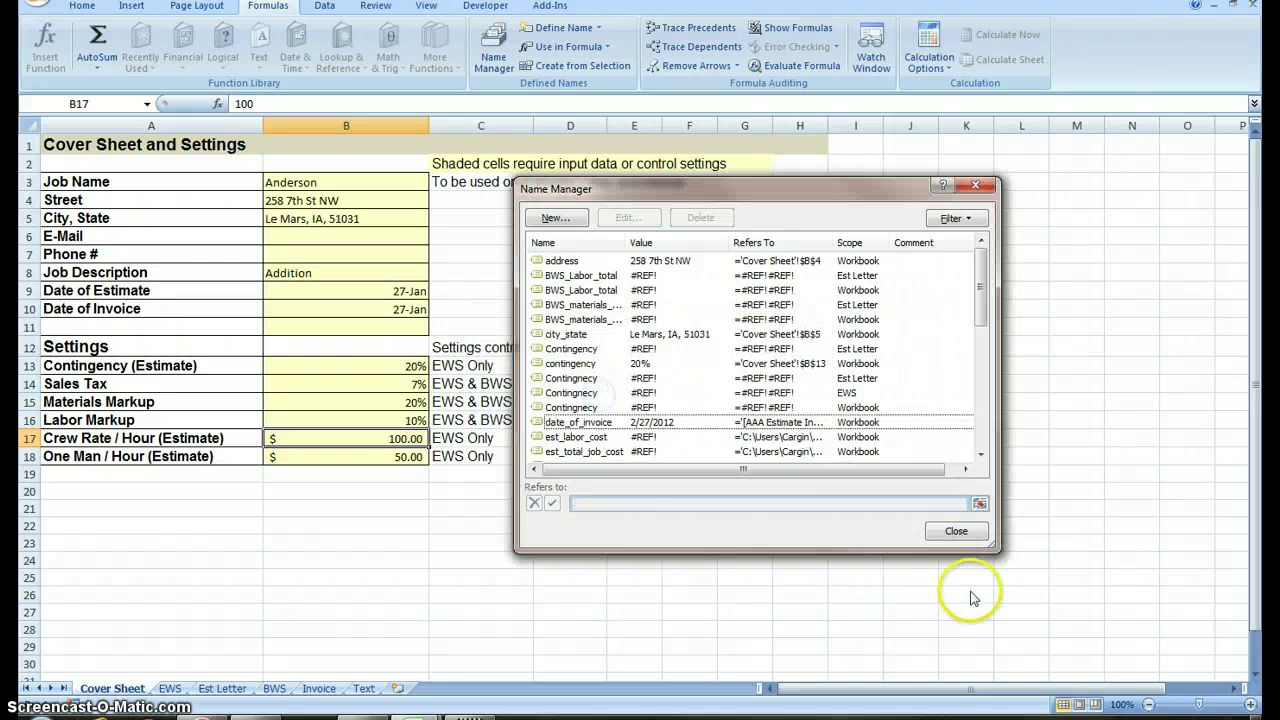
click(955, 531)
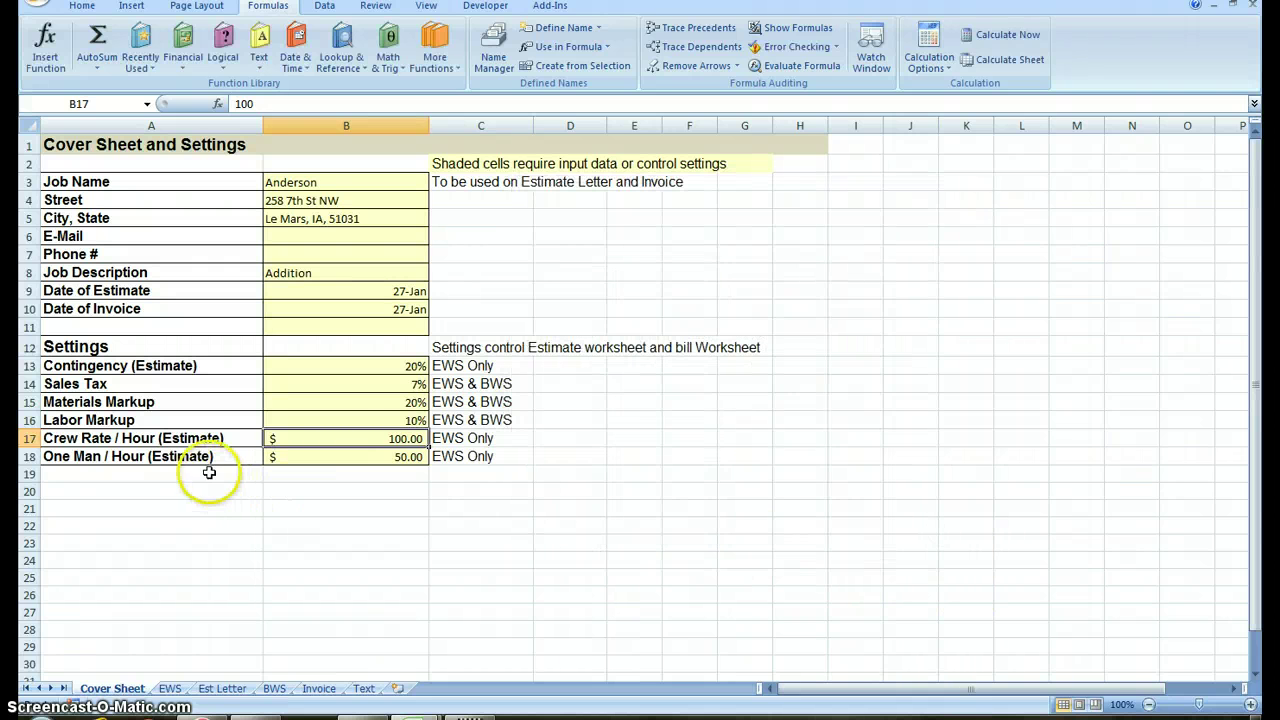
Delete the remaining defined name one_man_rate from Cover Sheet cell B18 and check that cell's name.
click(353, 440)
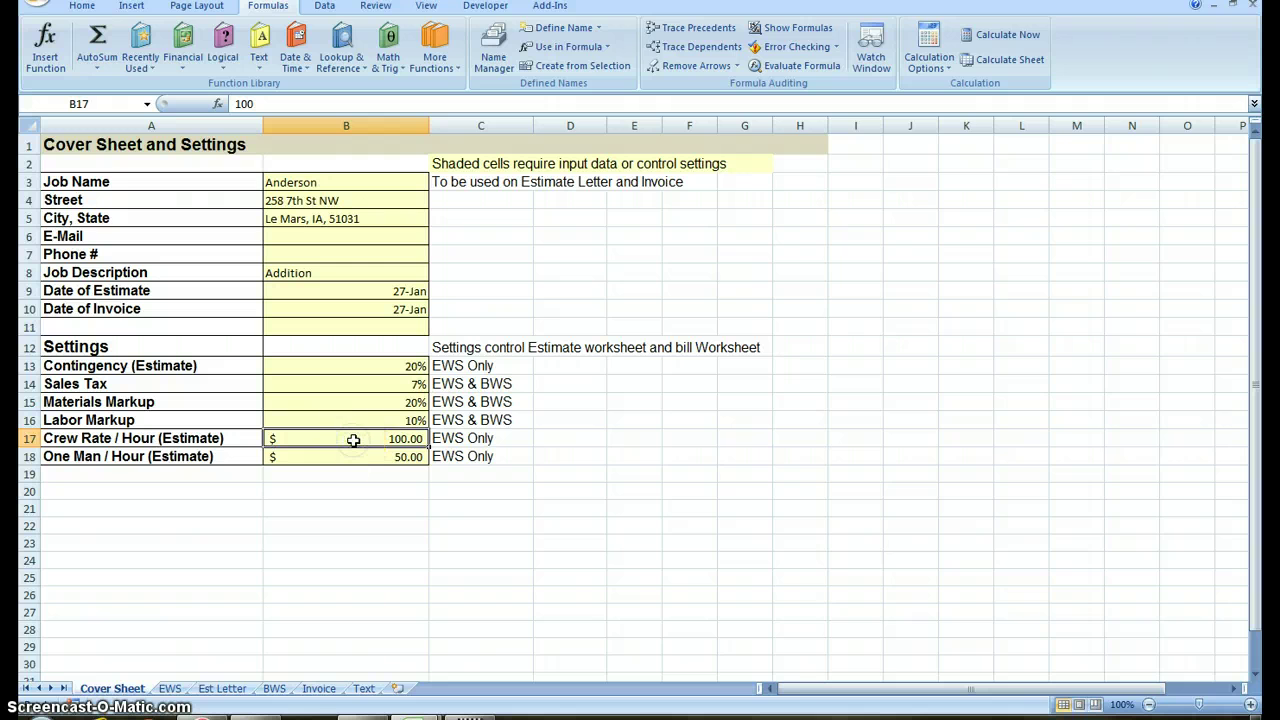
click(368, 456)
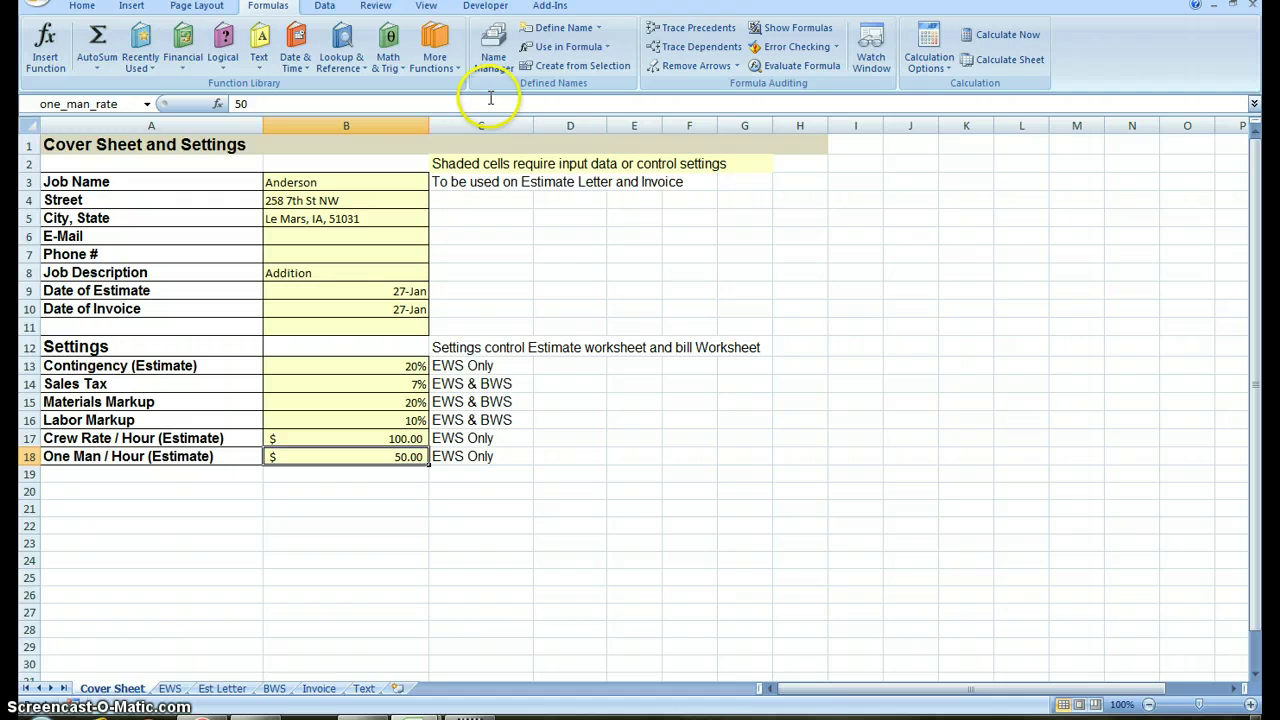
click(494, 45)
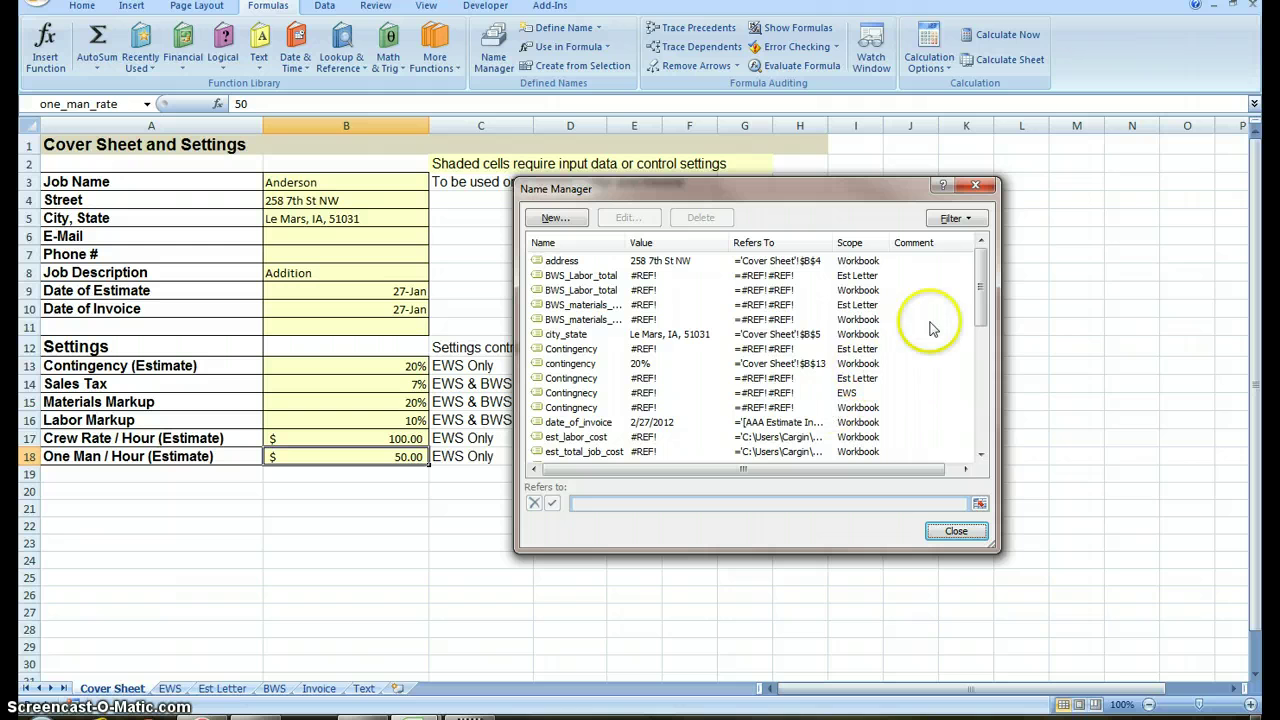
drag(980, 286, 980, 380)
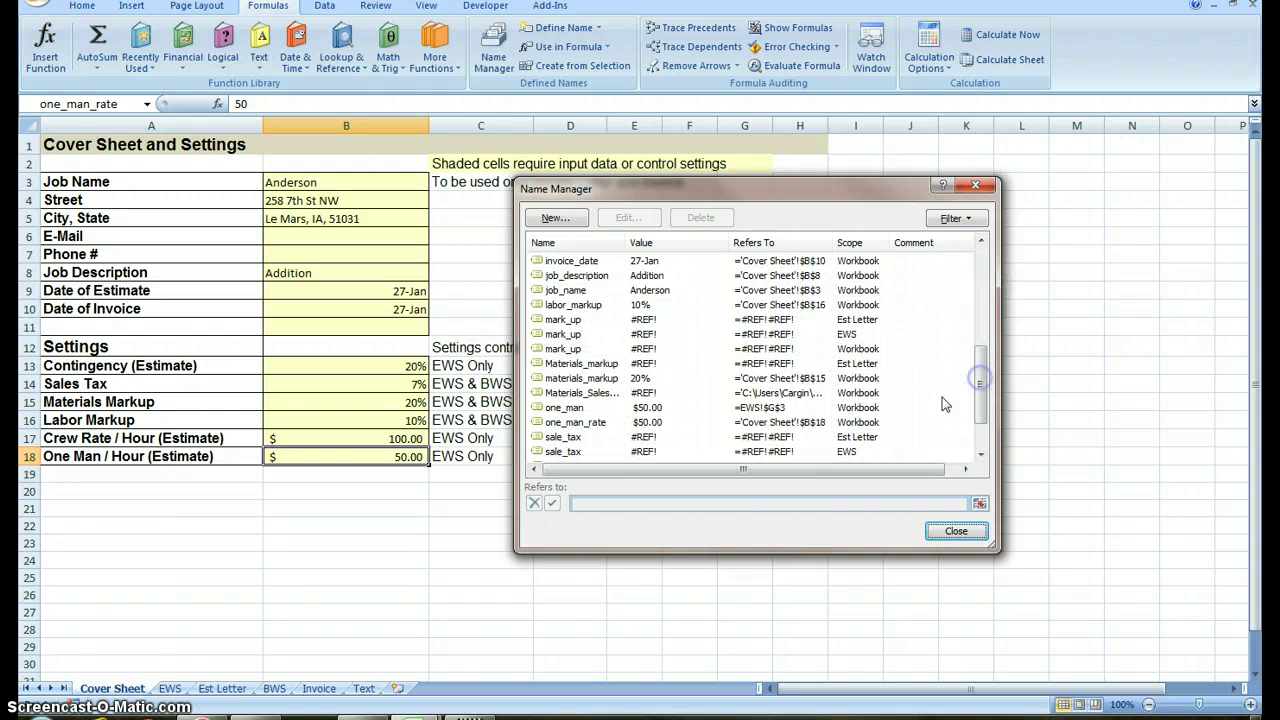
click(766, 424)
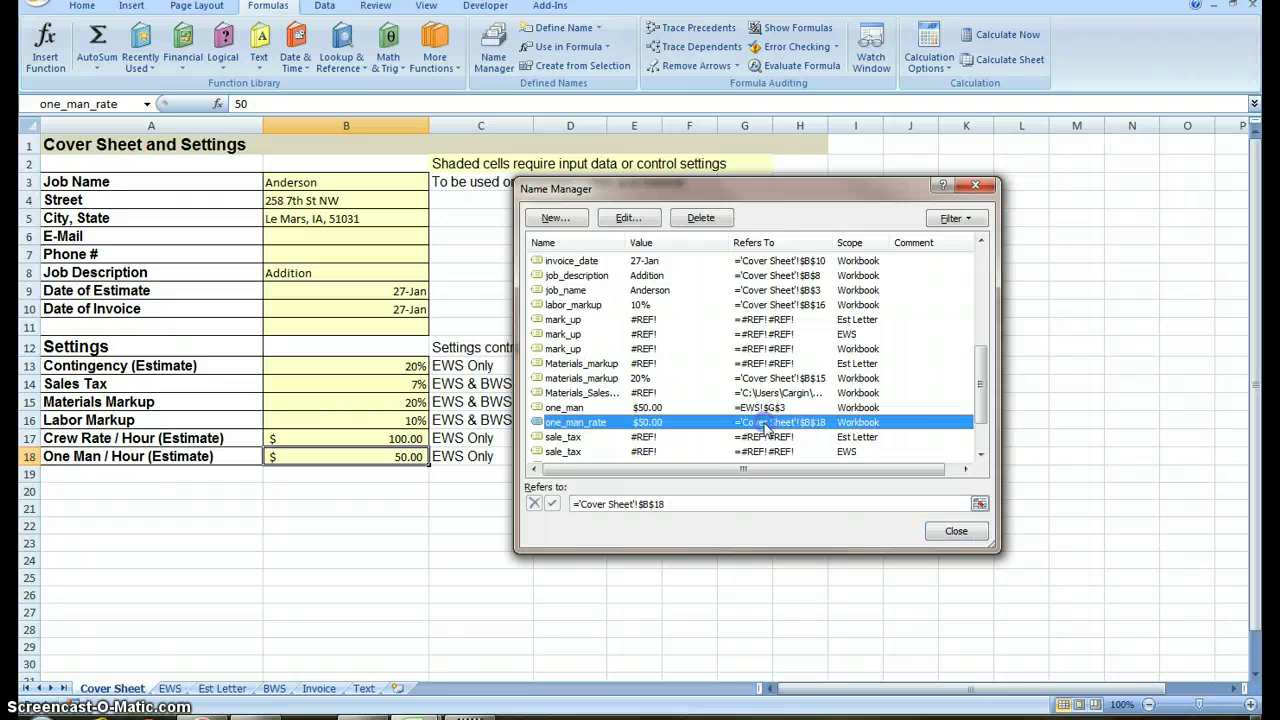
click(701, 217)
click(620, 396)
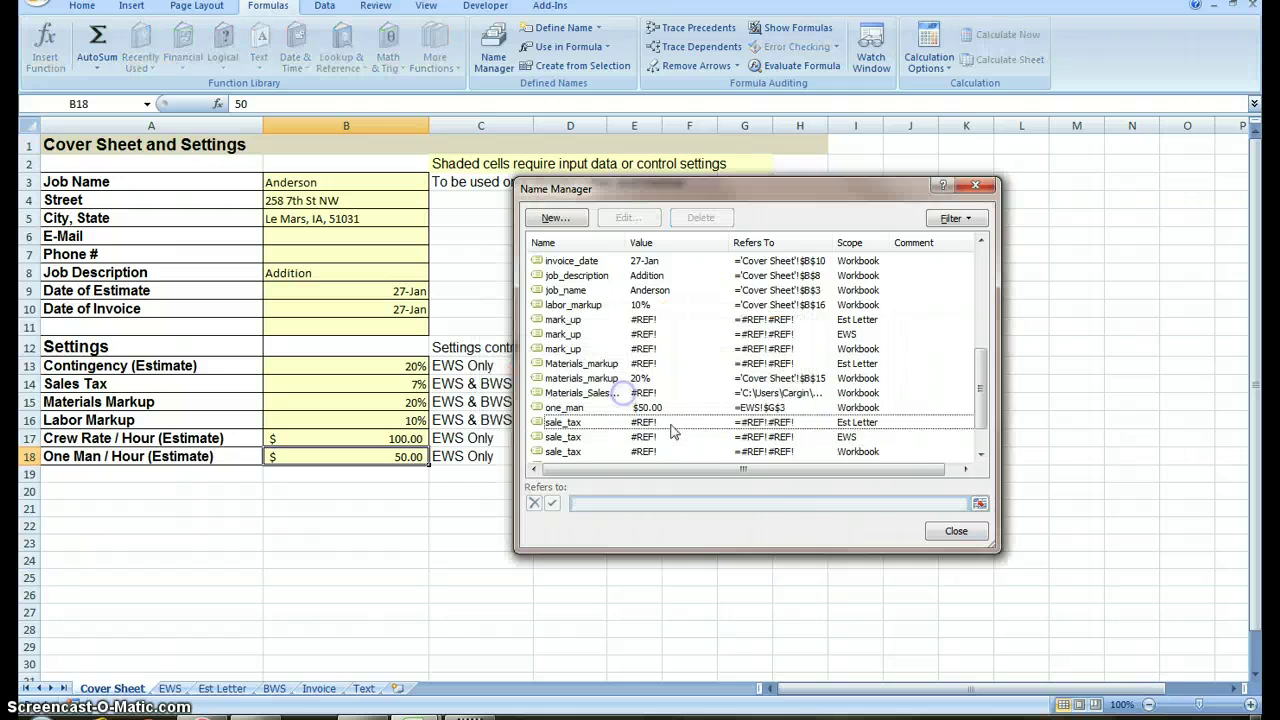
click(953, 532)
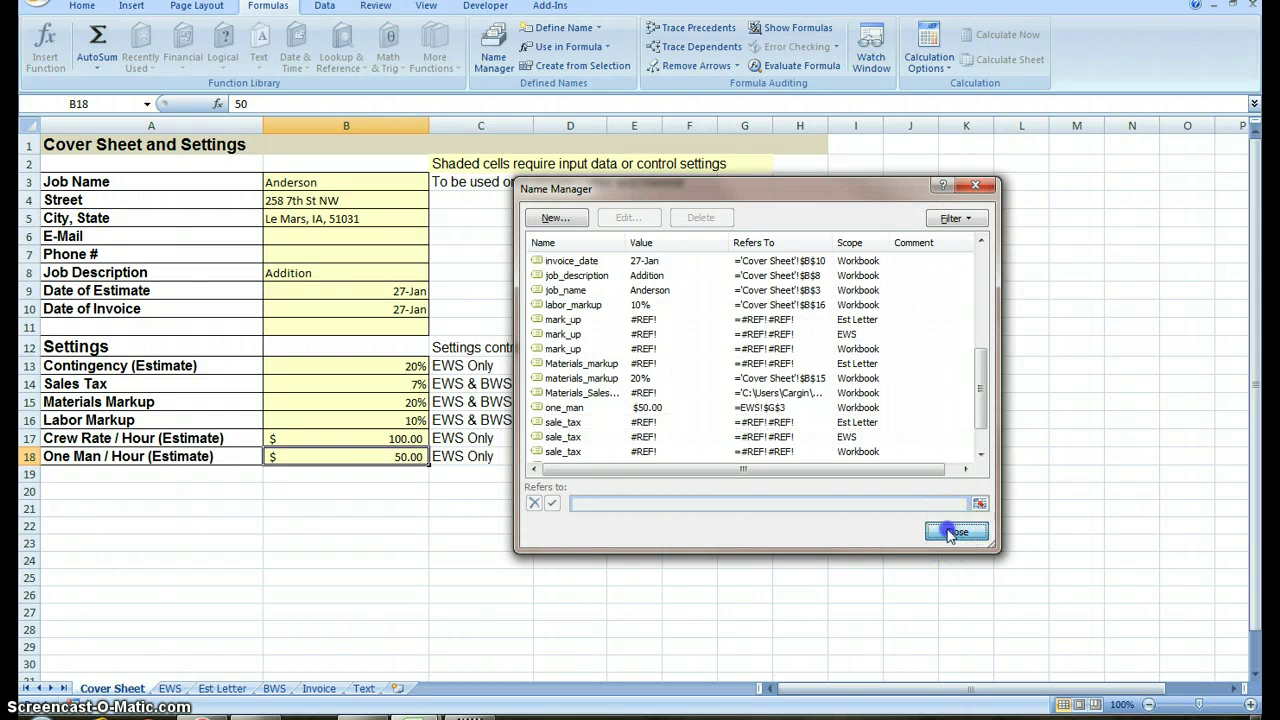
click(358, 491)
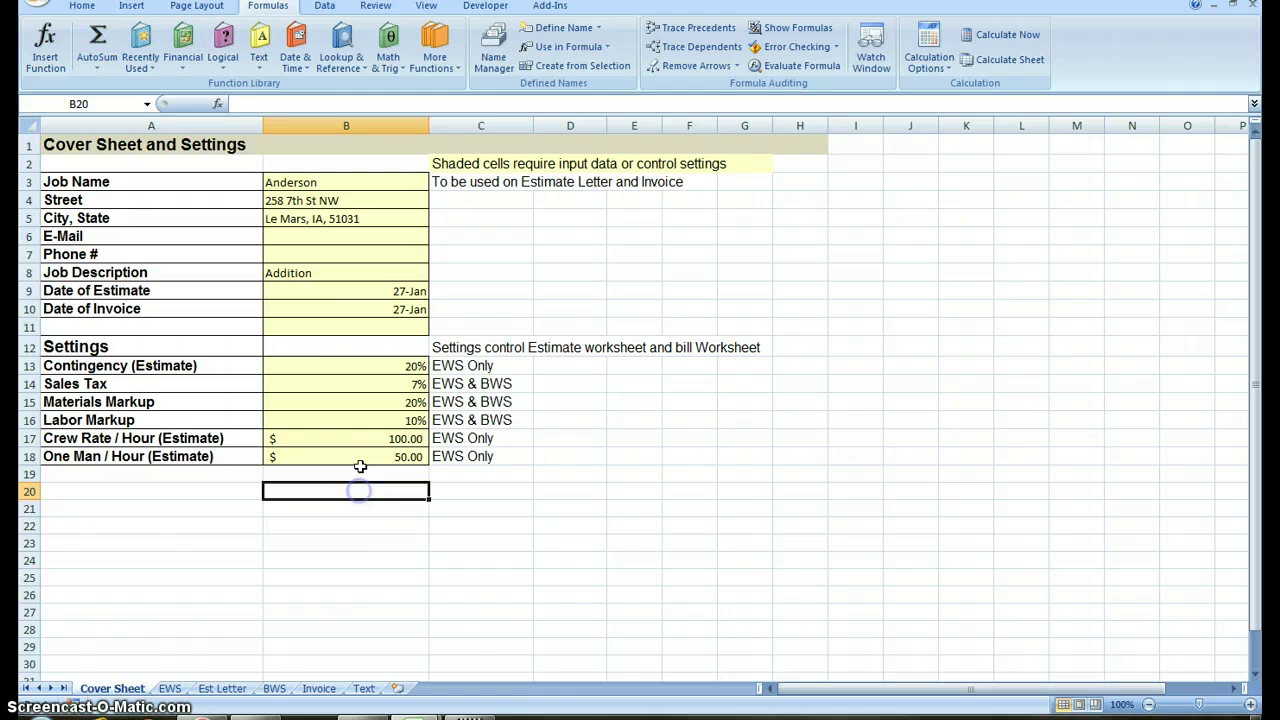
click(362, 460)
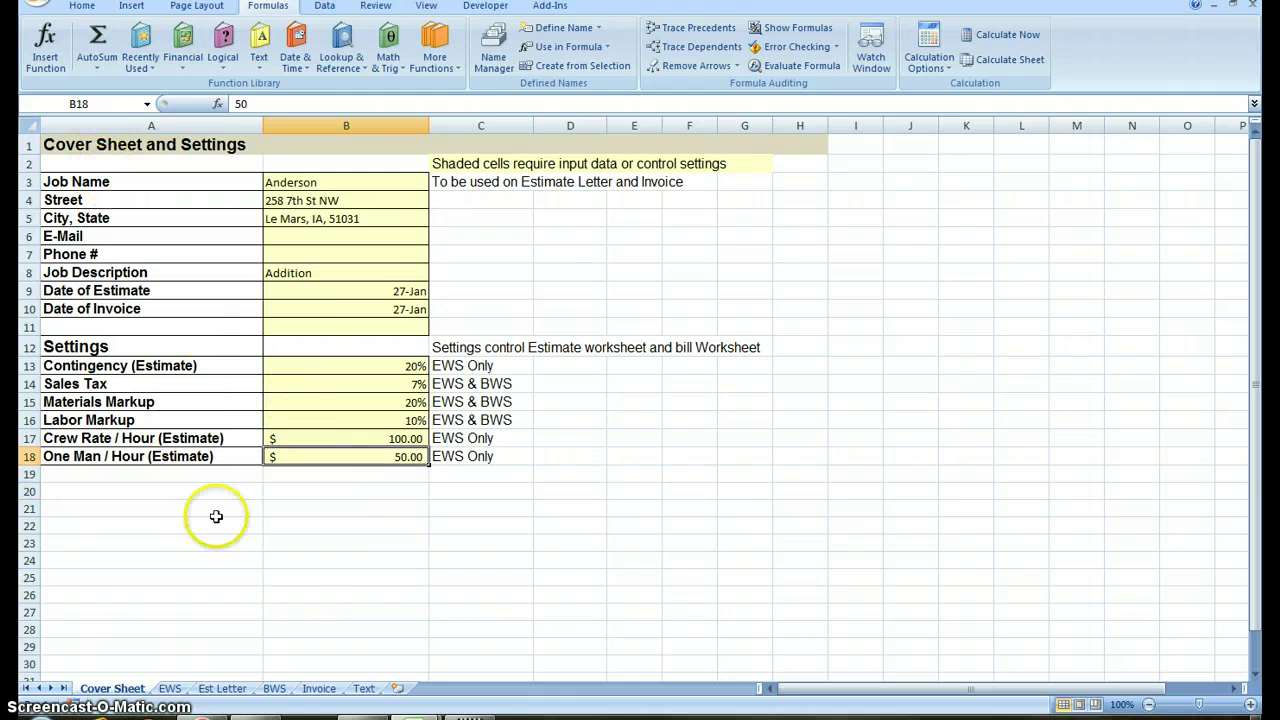
On the EWS sheet, set the crew_rate cell G2 to the formula ='Cover Sheet'!B17.
click(170, 689)
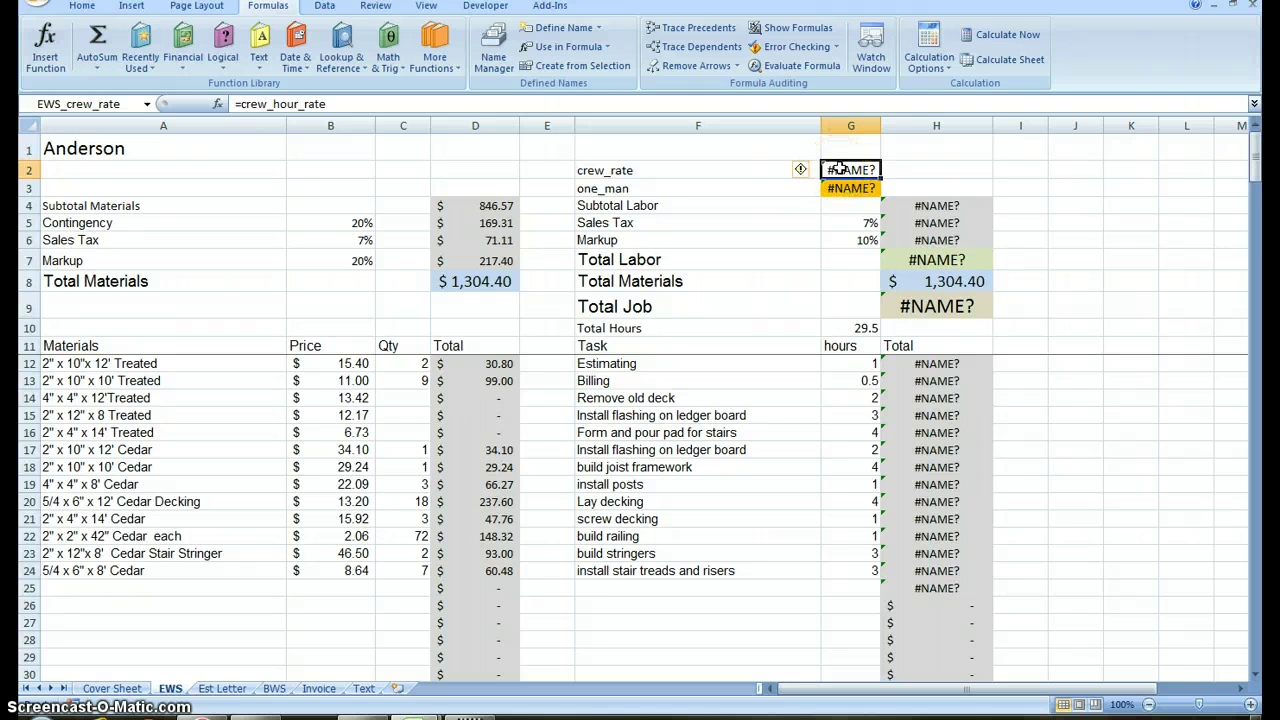
text(=)
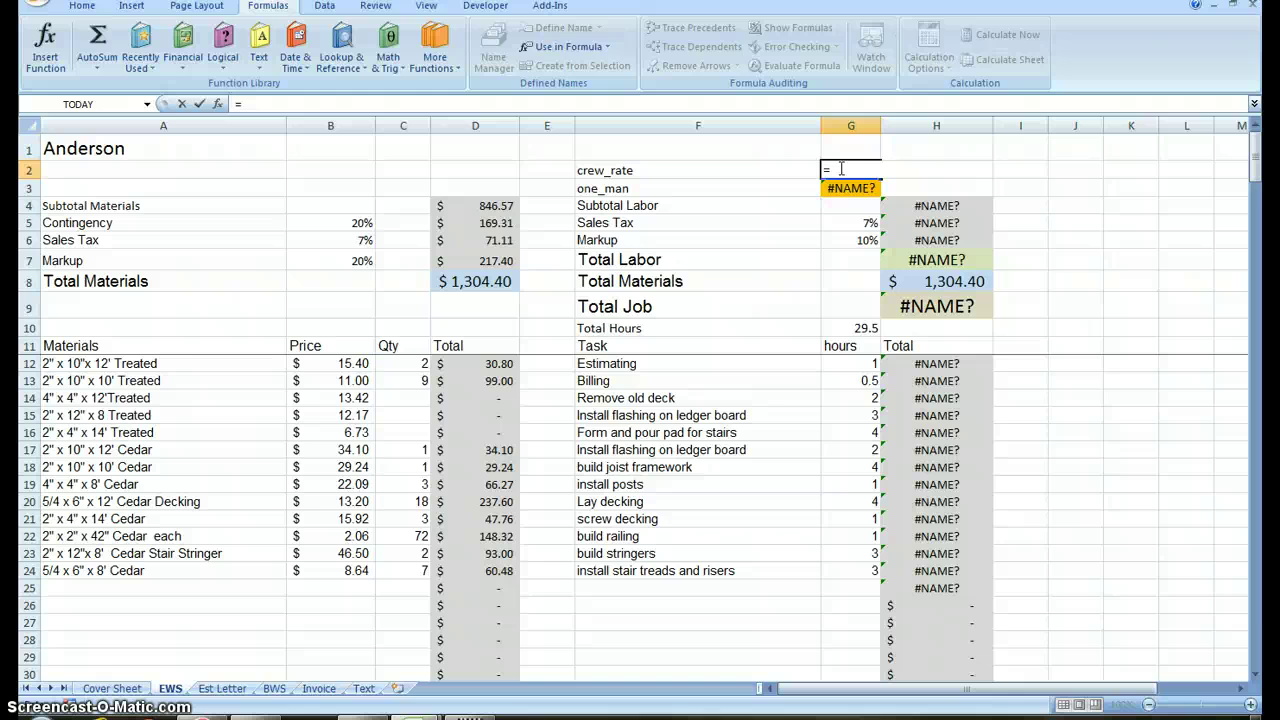
click(124, 688)
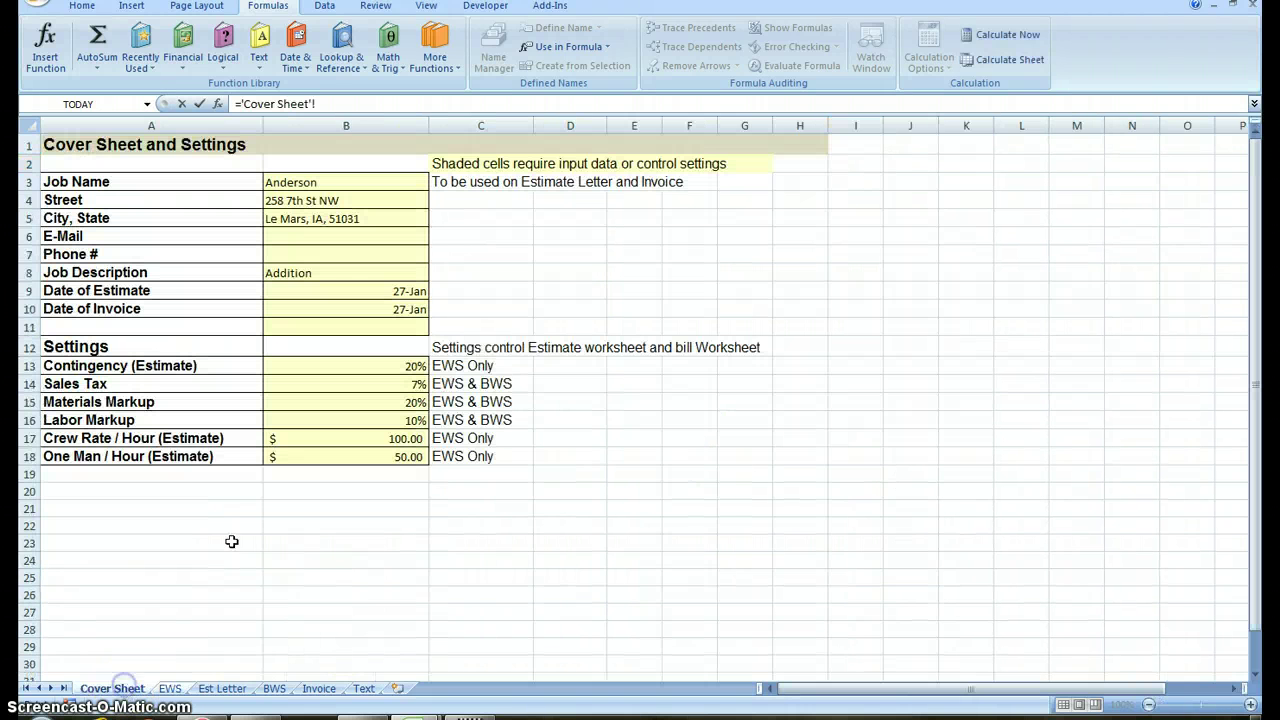
click(386, 440)
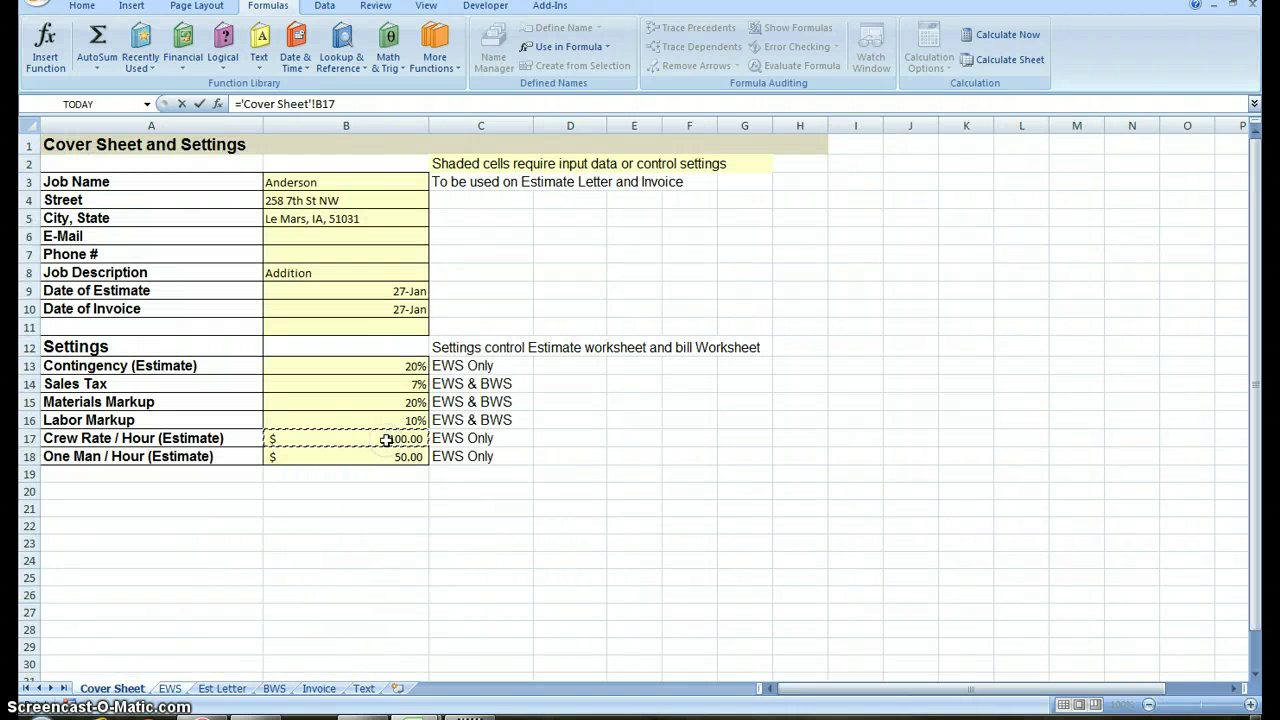
key(Return)
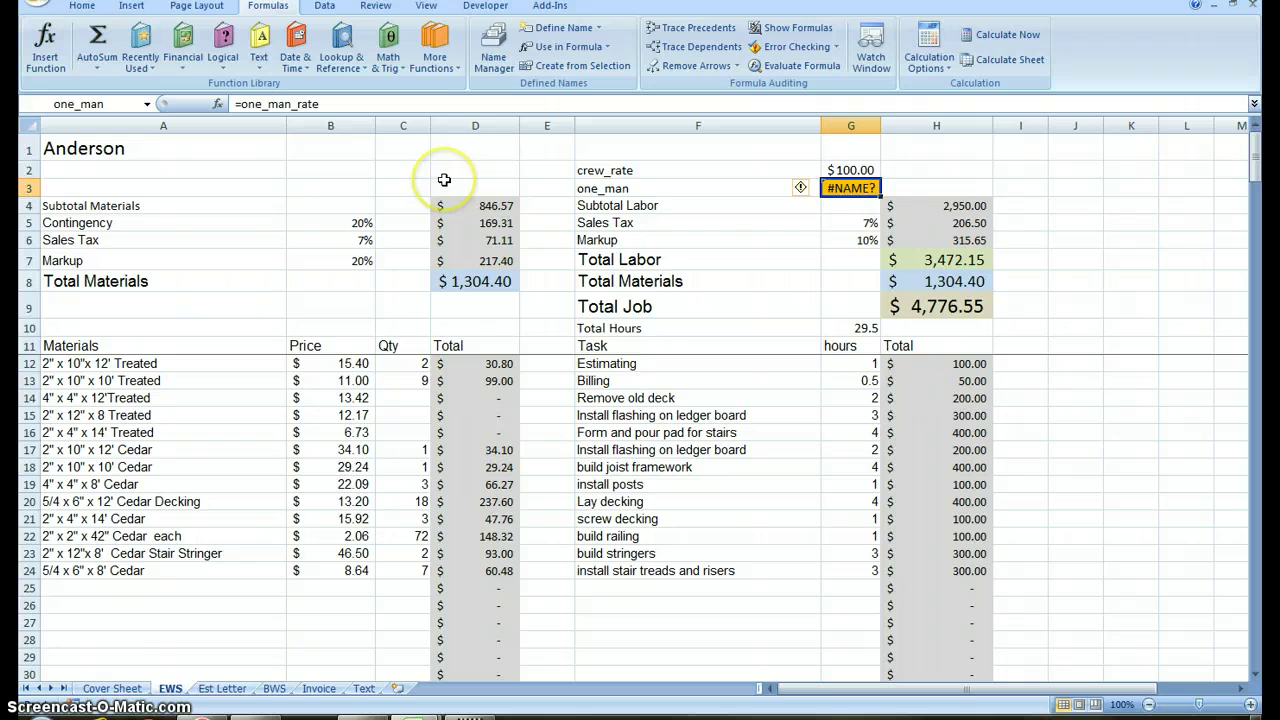
Set the one_man cell G3 on the EWS sheet to the formula ='Cover Sheet'!B18.
text(==)
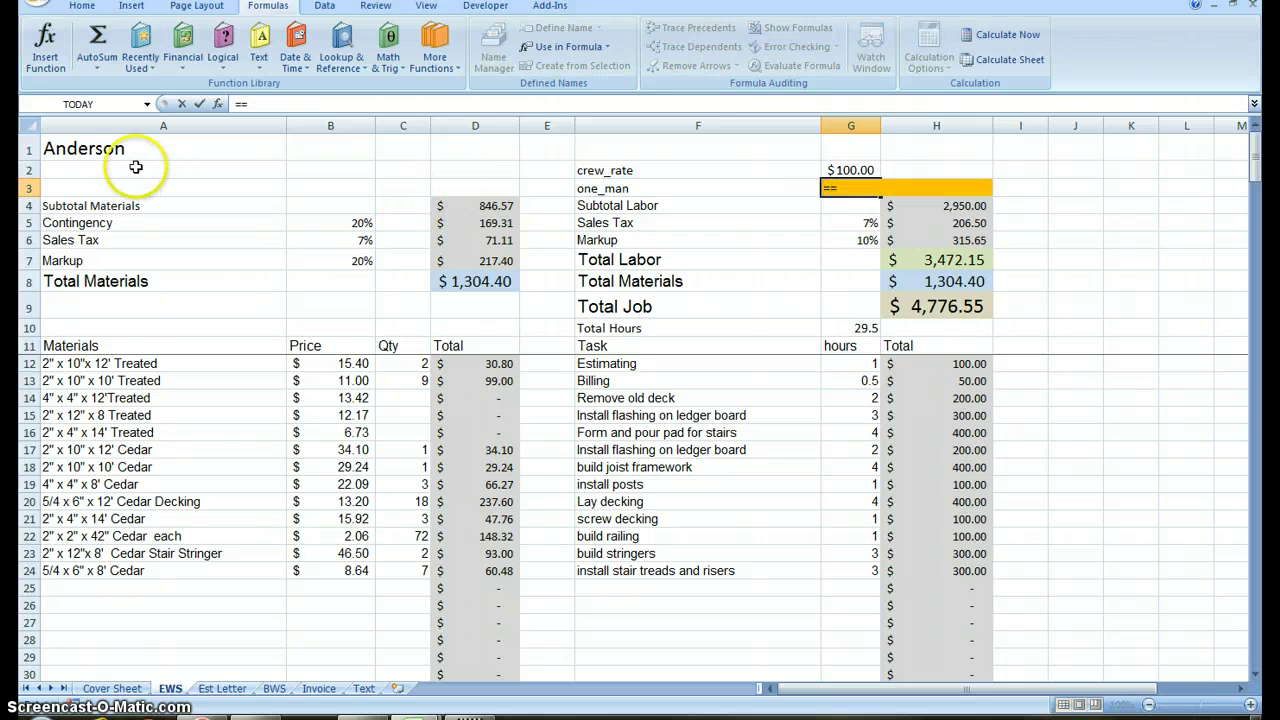
click(108, 688)
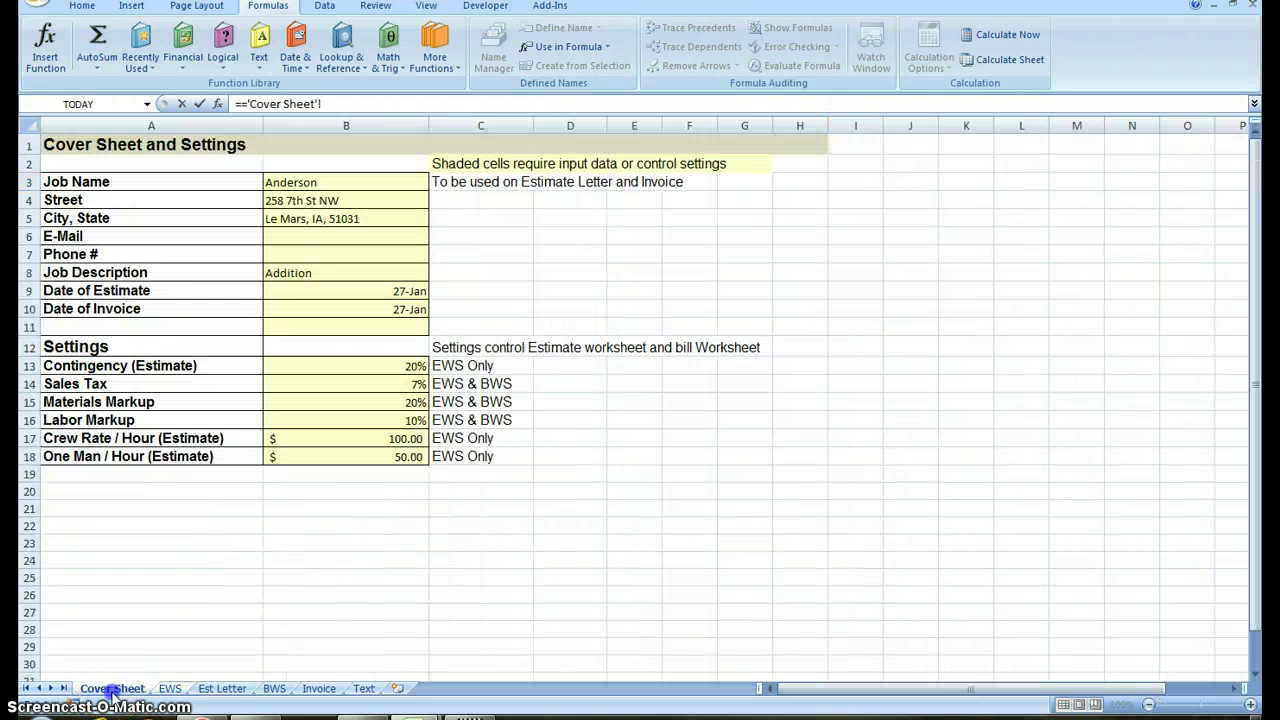
click(372, 455)
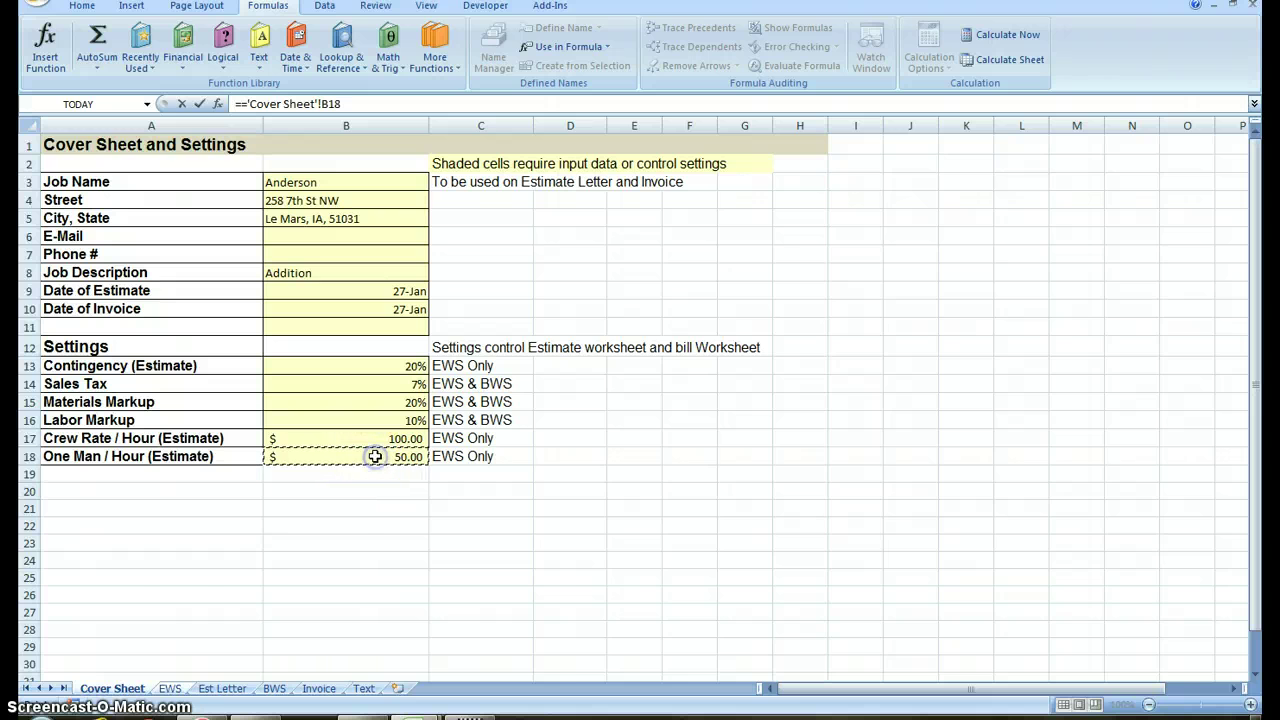
key(Return)
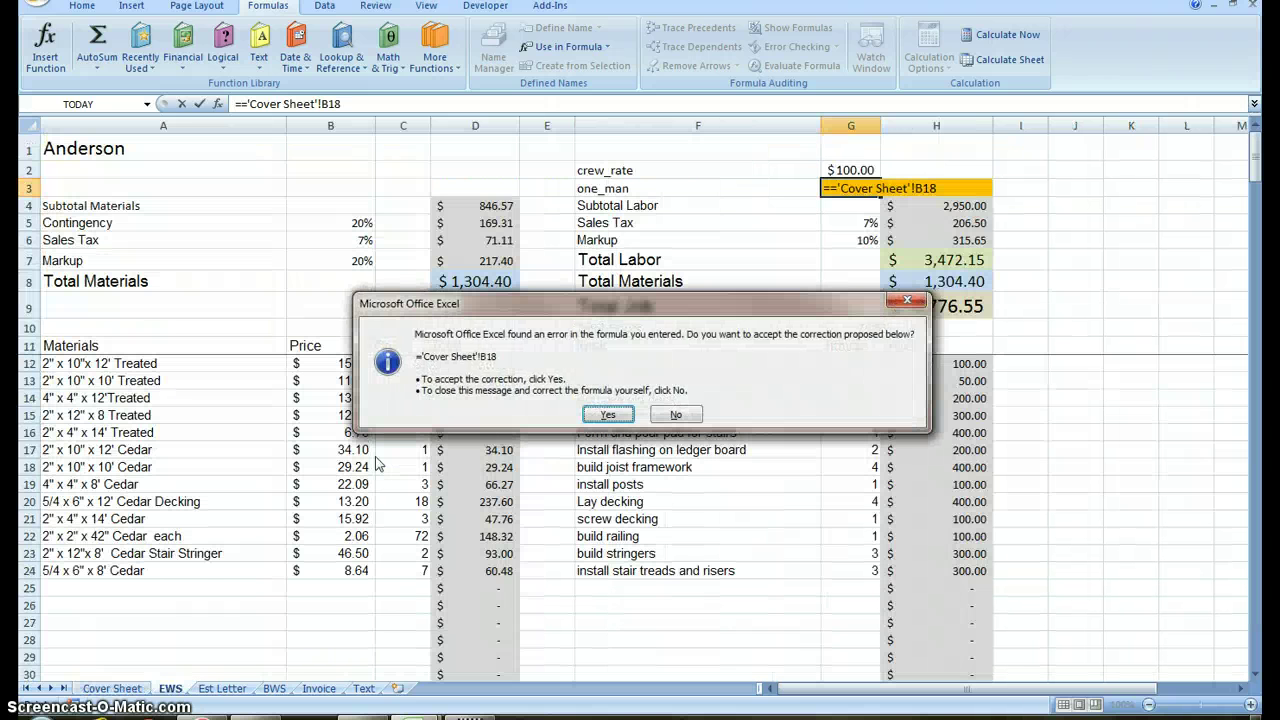
click(606, 416)
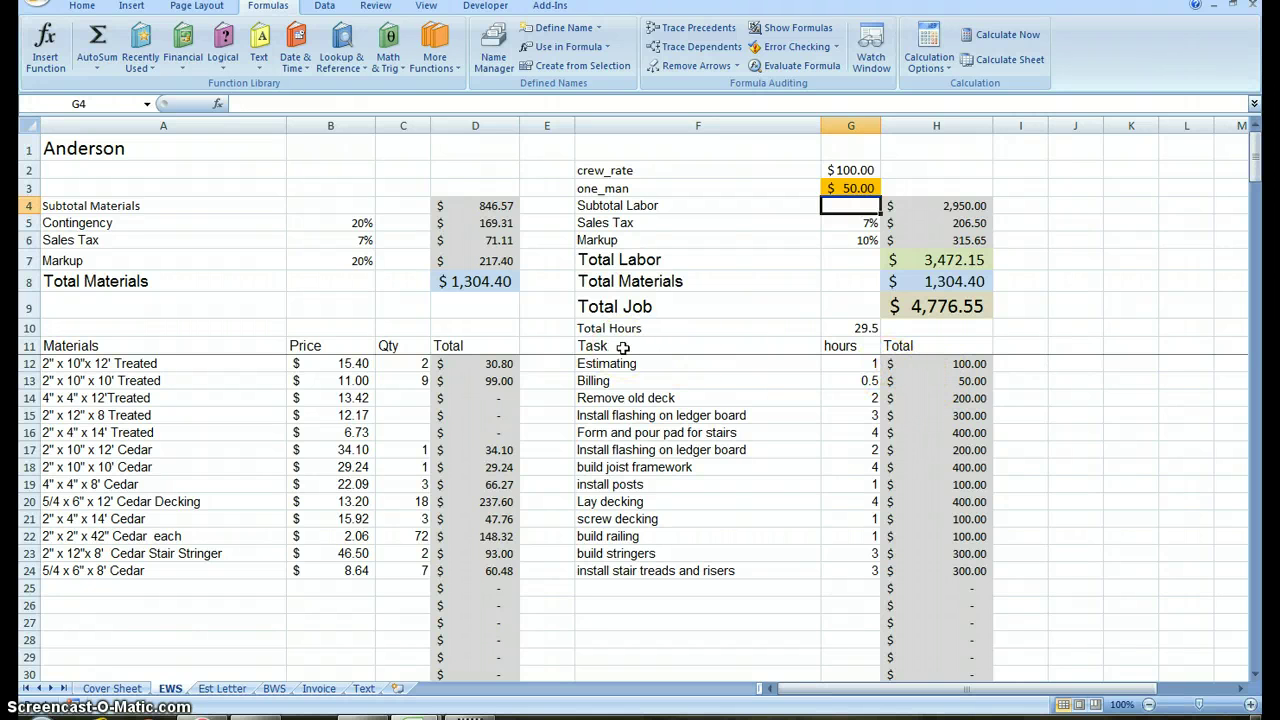
Fill the EWS heading row from A1 to L1 with a light tan theme colour.
drag(114, 148, 1181, 159)
click(82, 6)
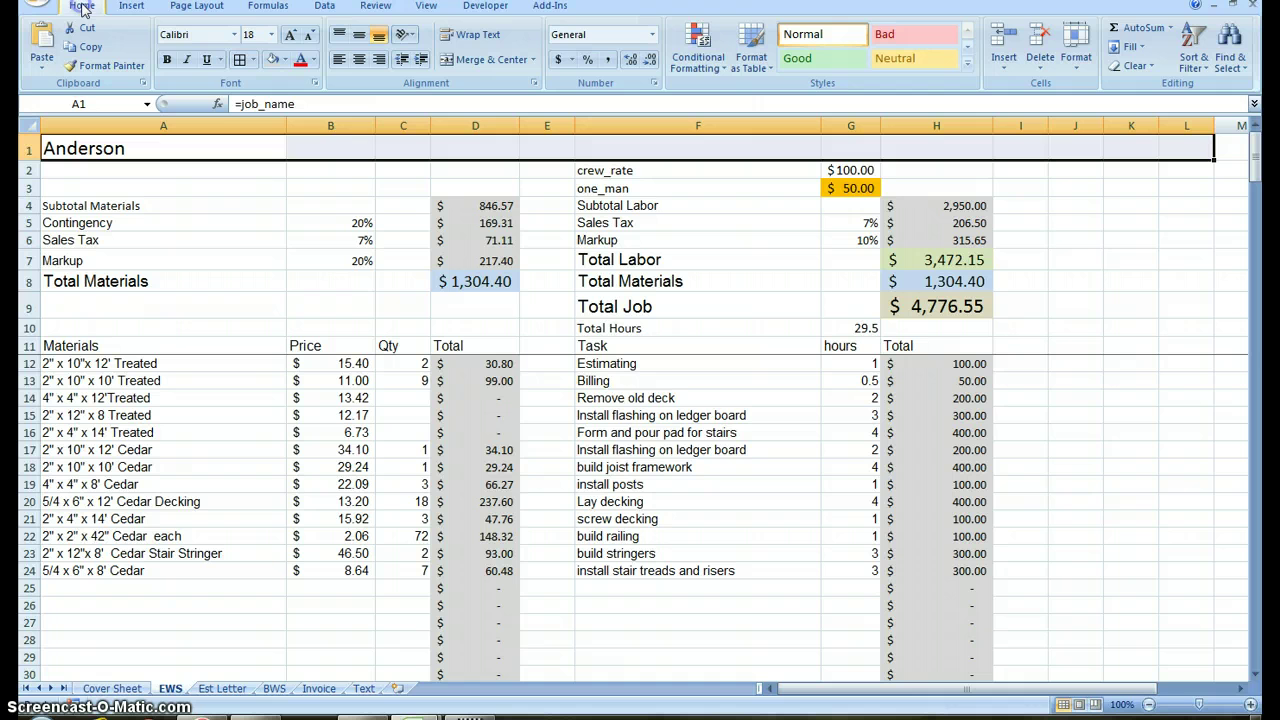
click(284, 60)
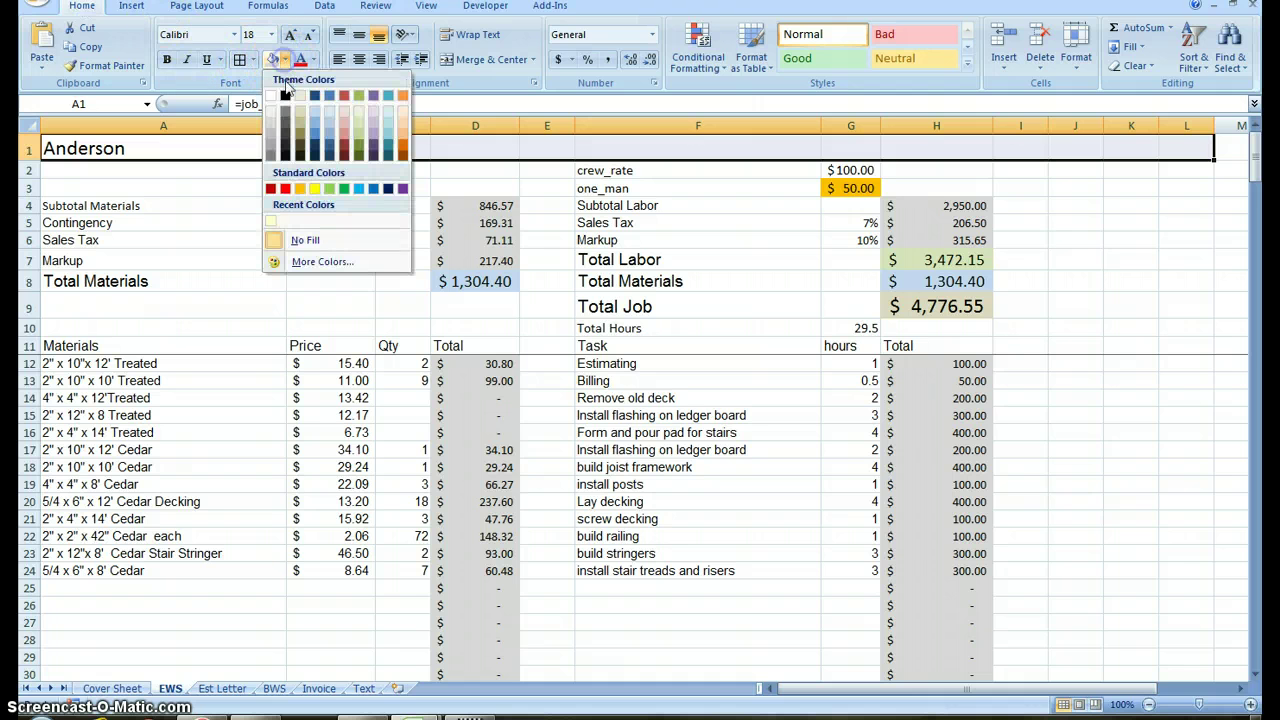
click(298, 115)
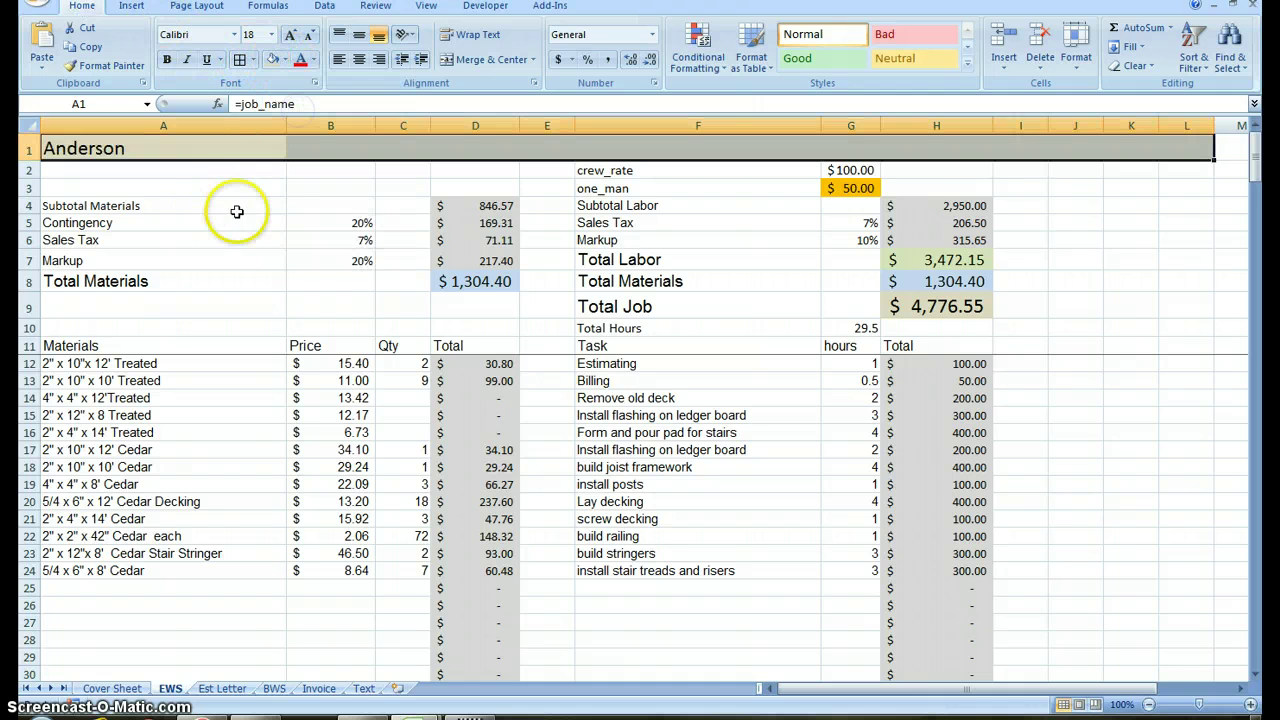
Move the Total Hours label and its value from F10:G10 up to F1:G1.
drag(596, 329, 862, 327)
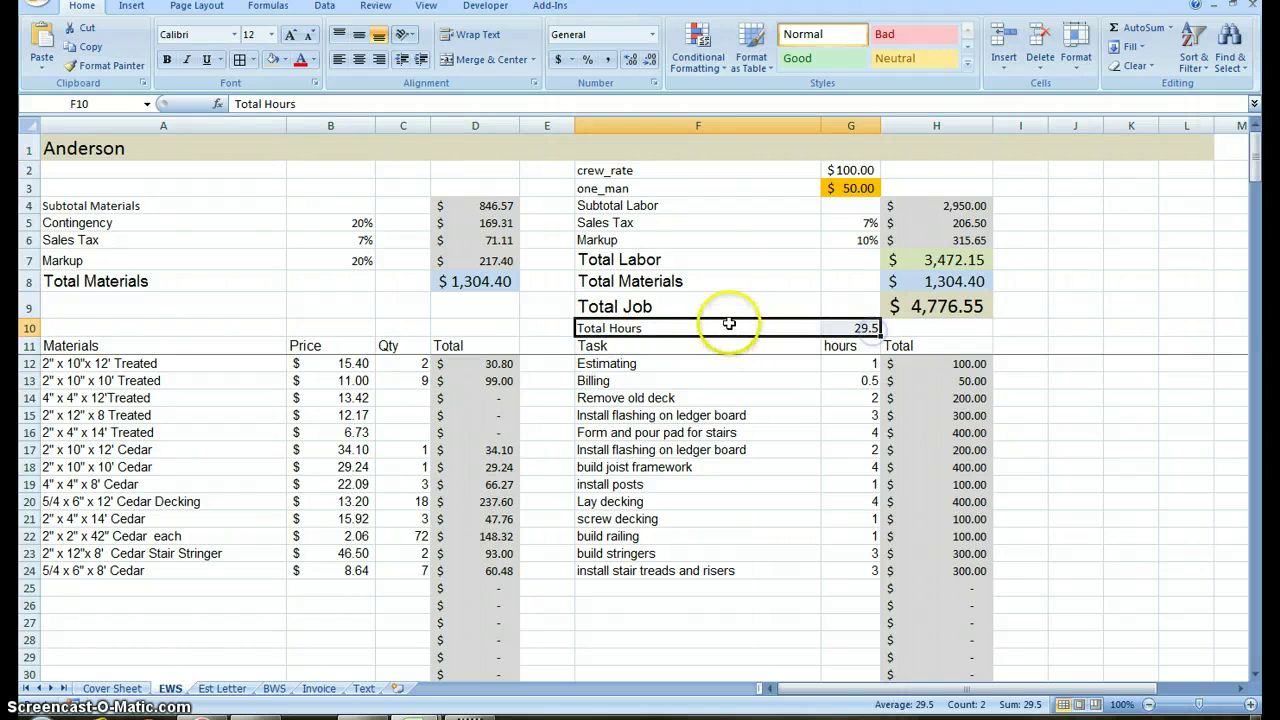
drag(722, 318, 728, 150)
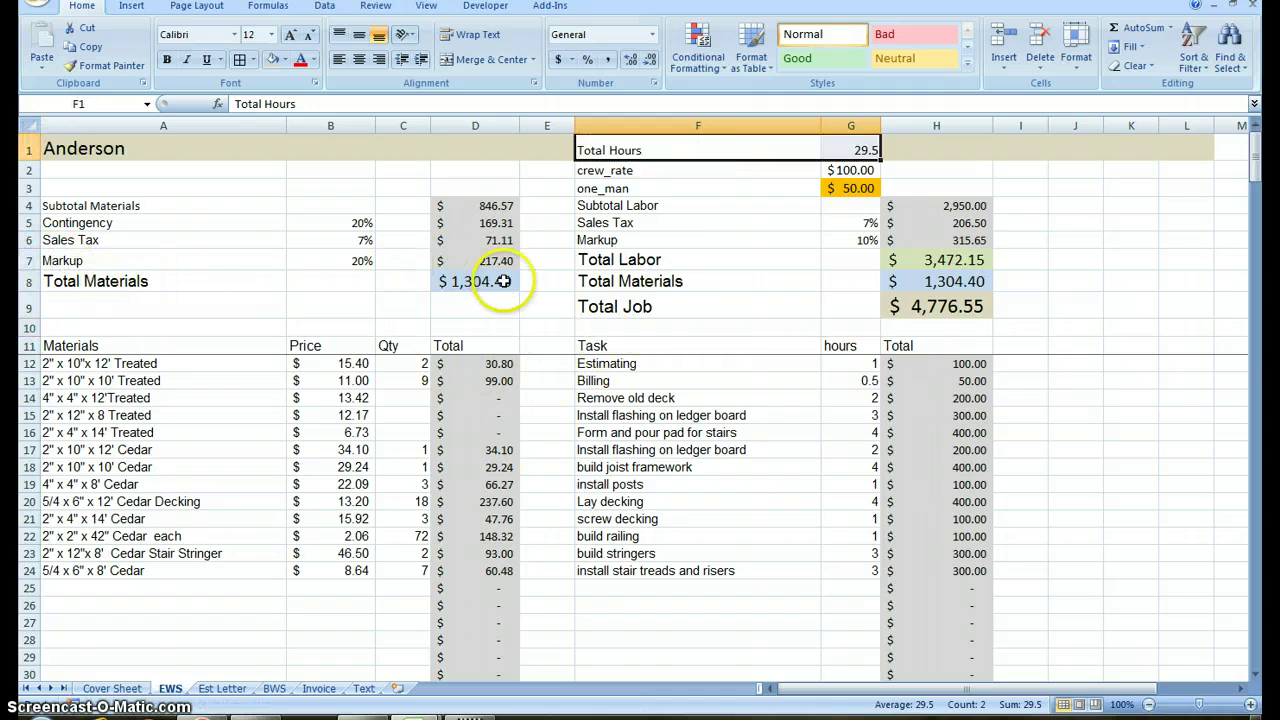
Add thick box borders around the materials summary A4:D8 and the labor and job summary F4:H9 on the EWS sheet.
drag(440, 281, 186, 214)
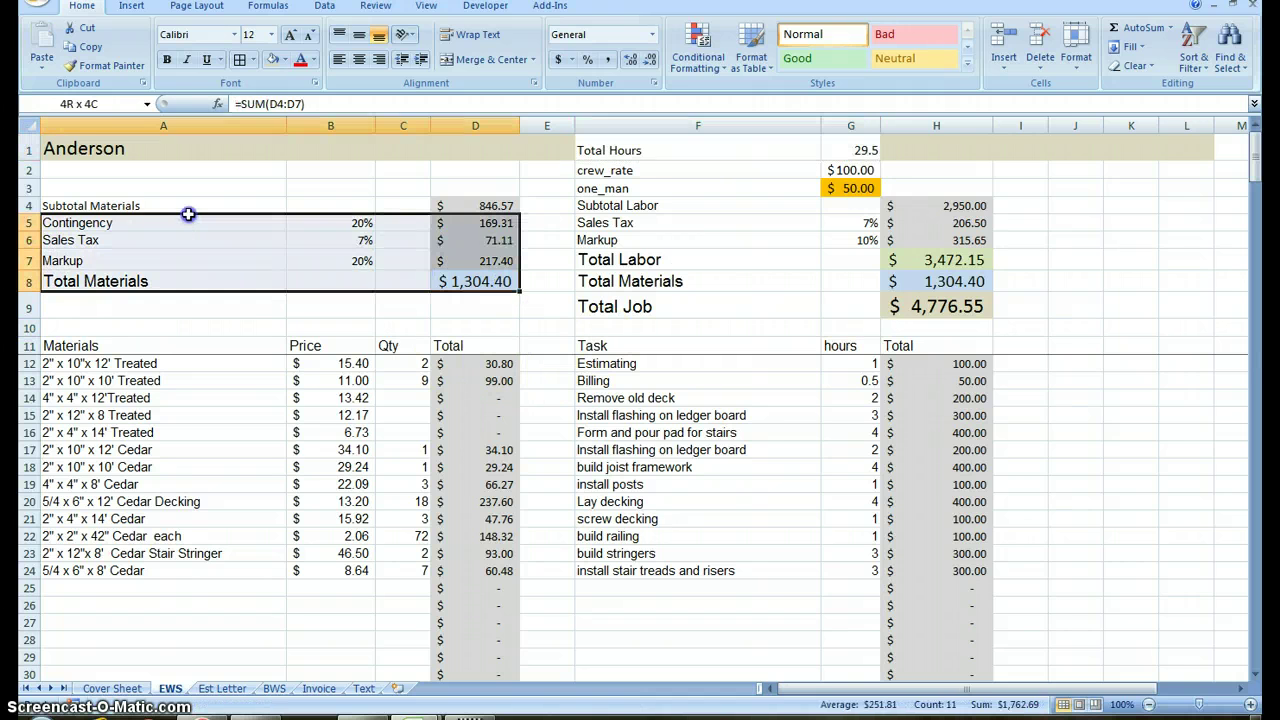
click(254, 60)
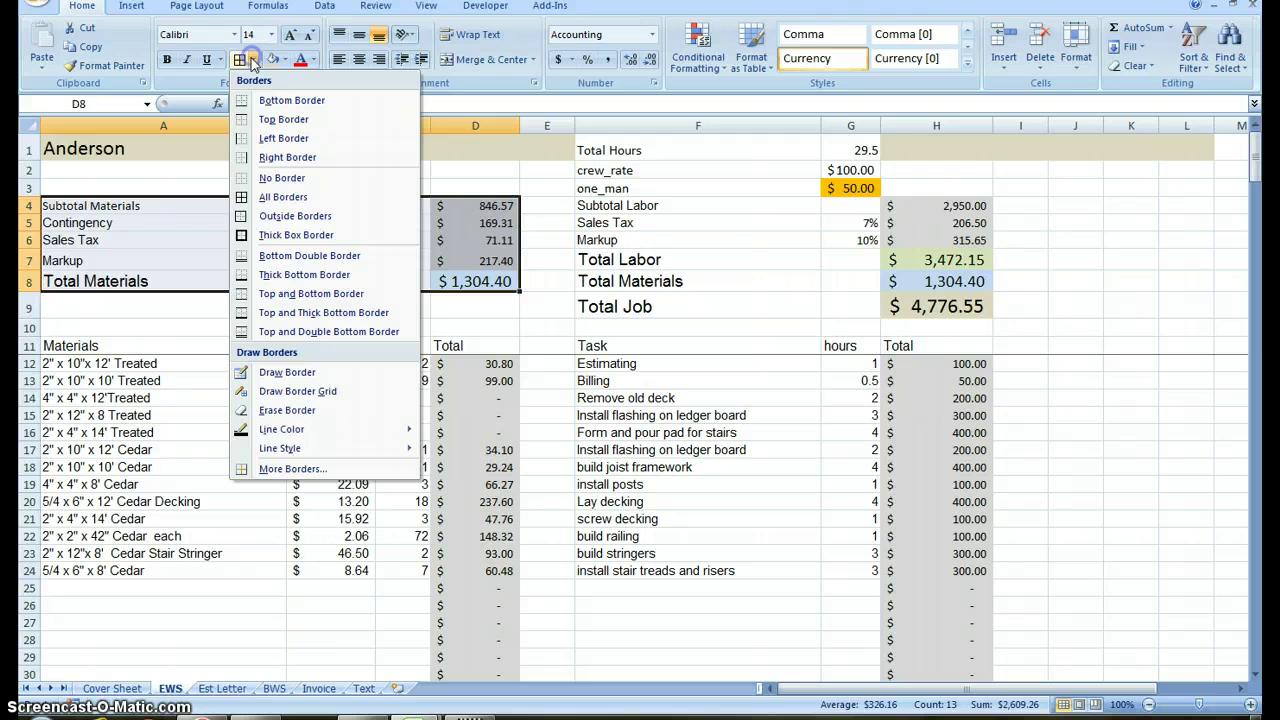
click(283, 237)
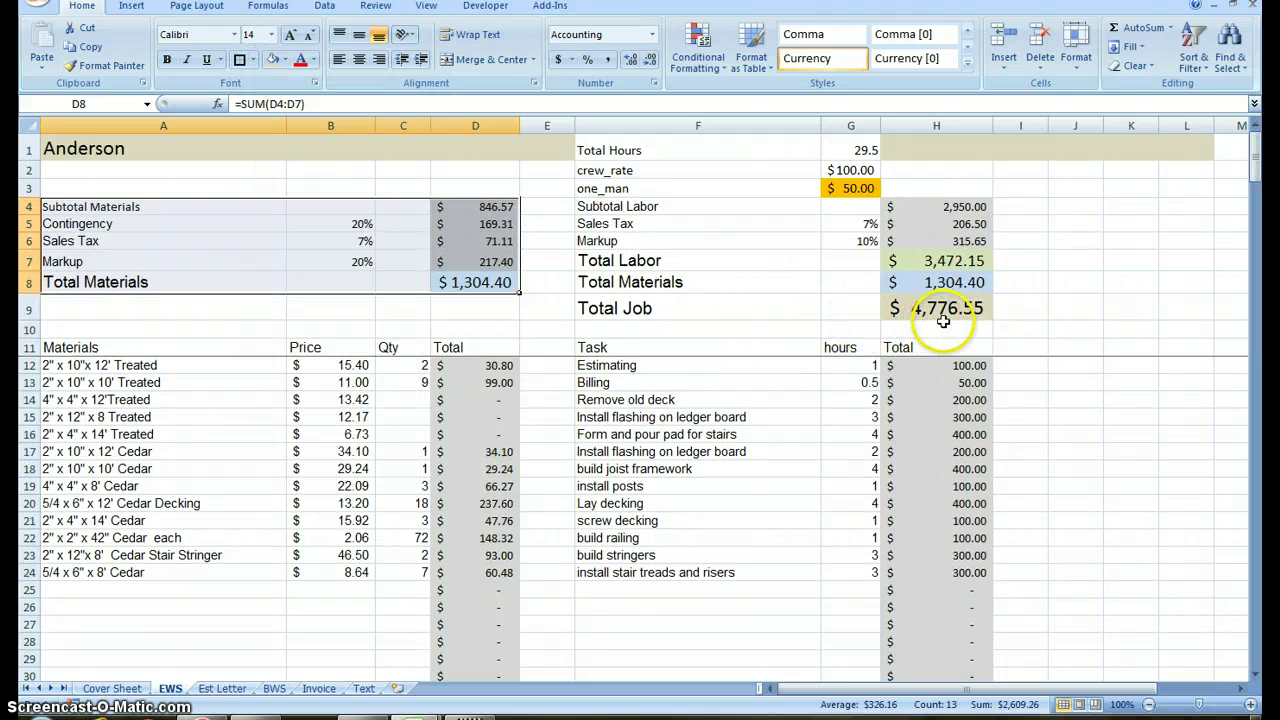
click(950, 315)
drag(950, 315, 728, 206)
click(240, 60)
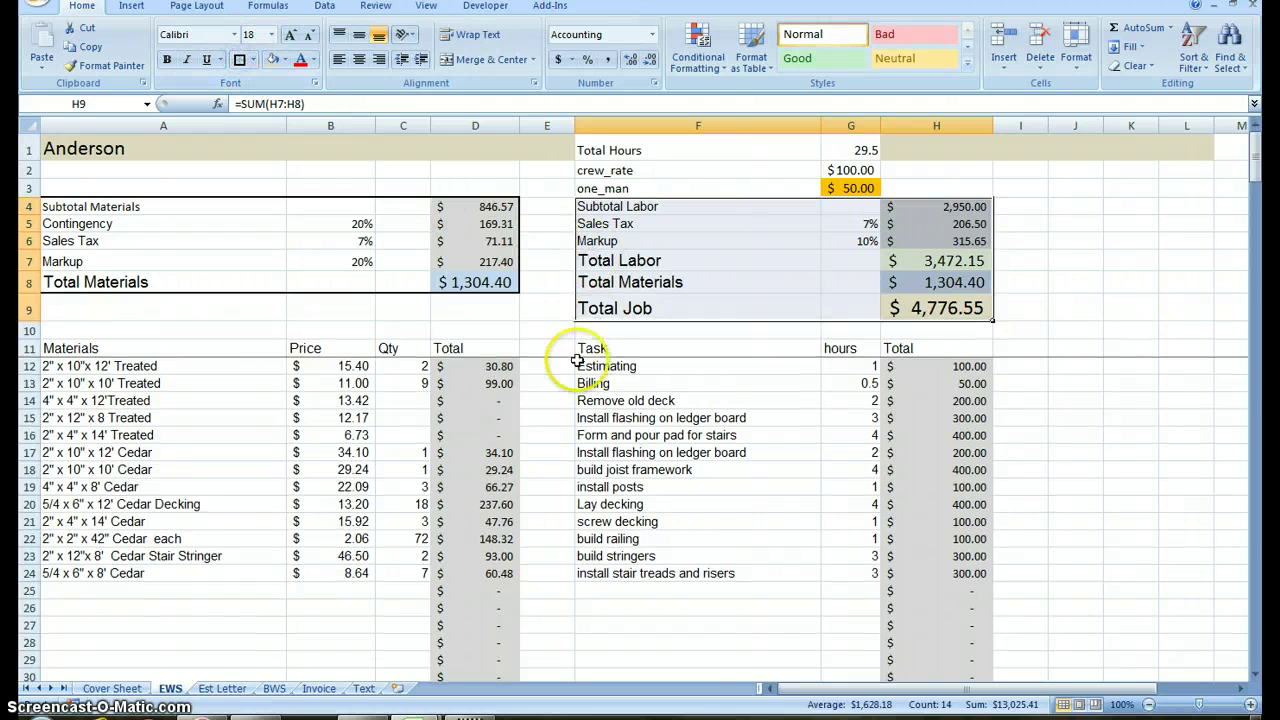
On the BWS sheet, link the Labor Markup percentage in A3 to the Cover Sheet setting with the formula =labor_markup.
click(274, 690)
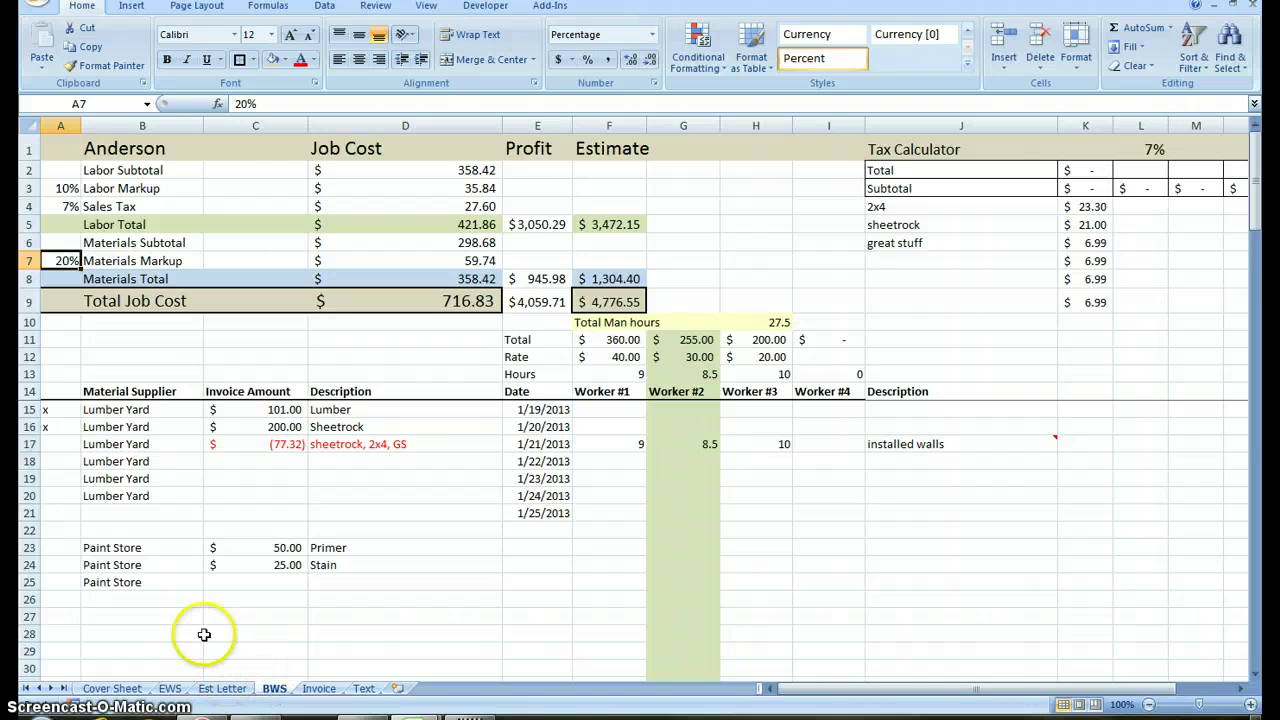
click(62, 188)
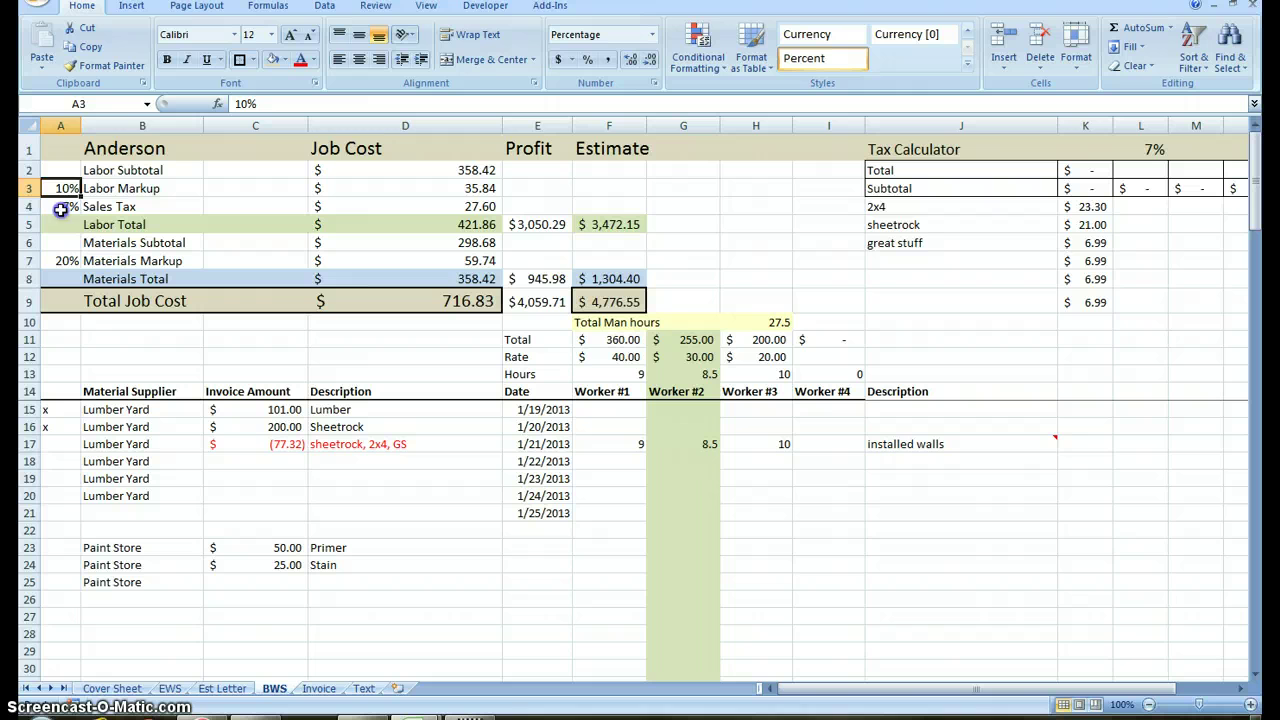
click(60, 208)
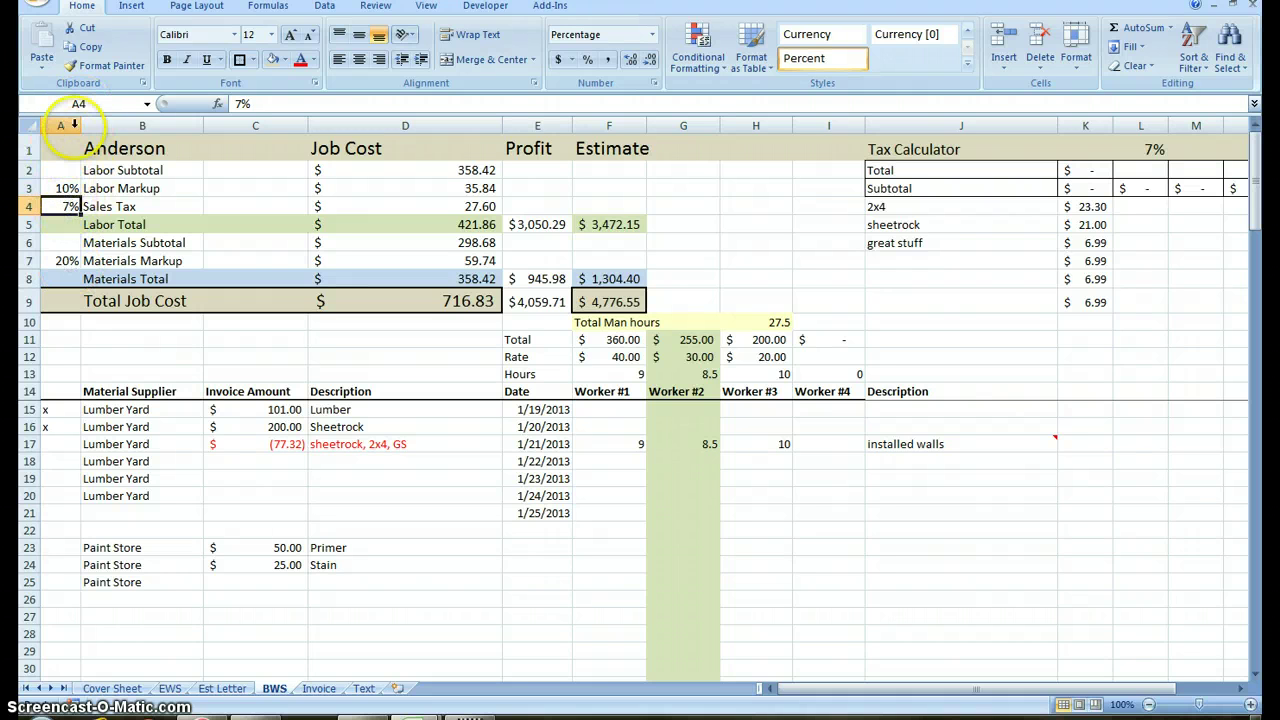
click(63, 190)
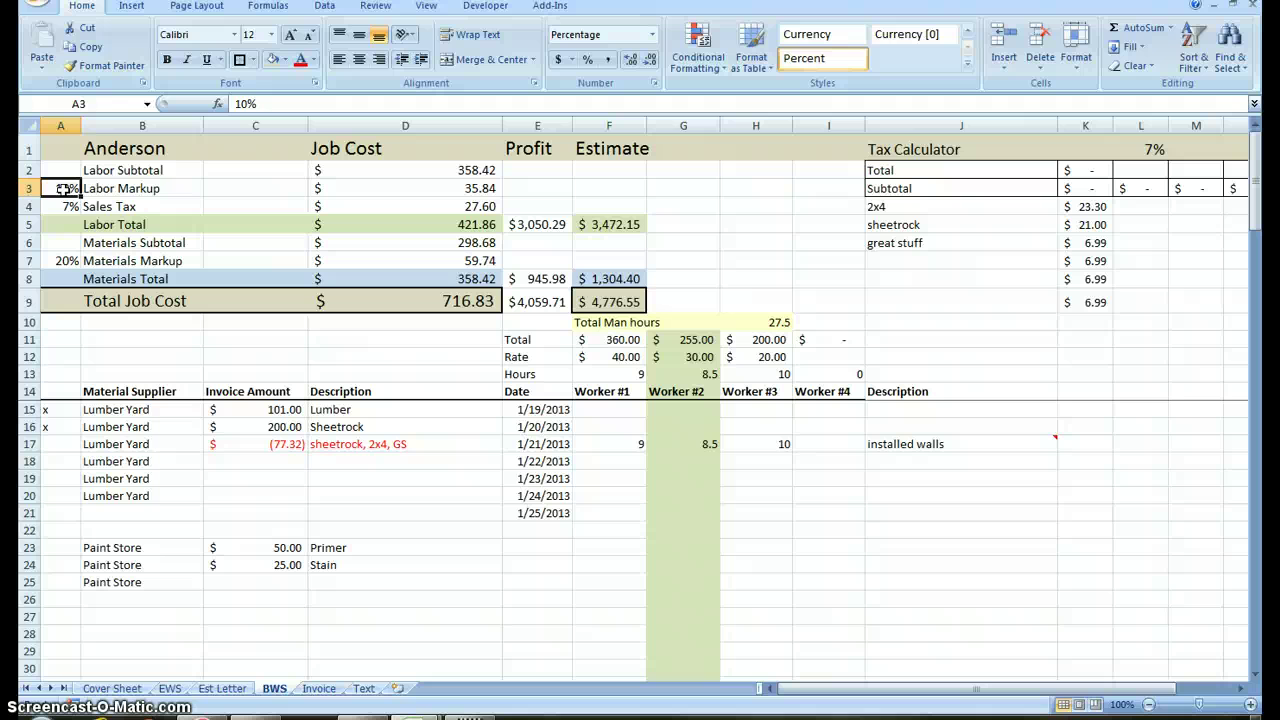
text(=)
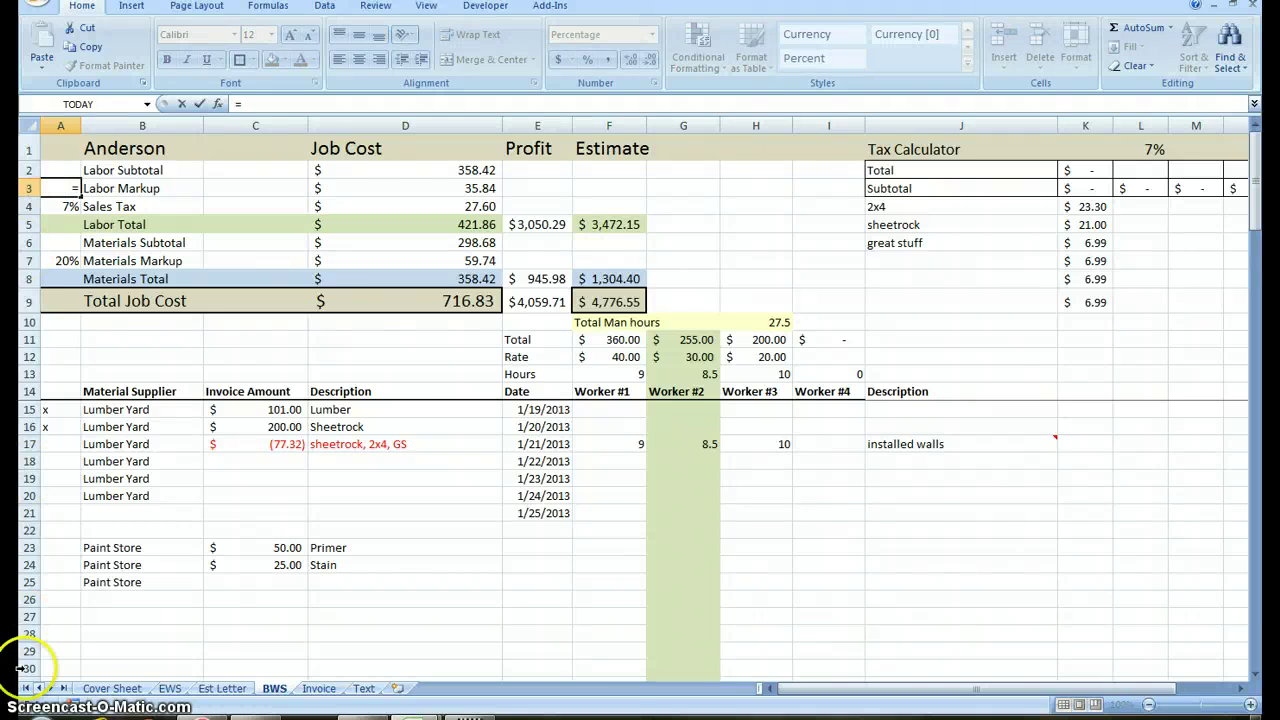
click(108, 689)
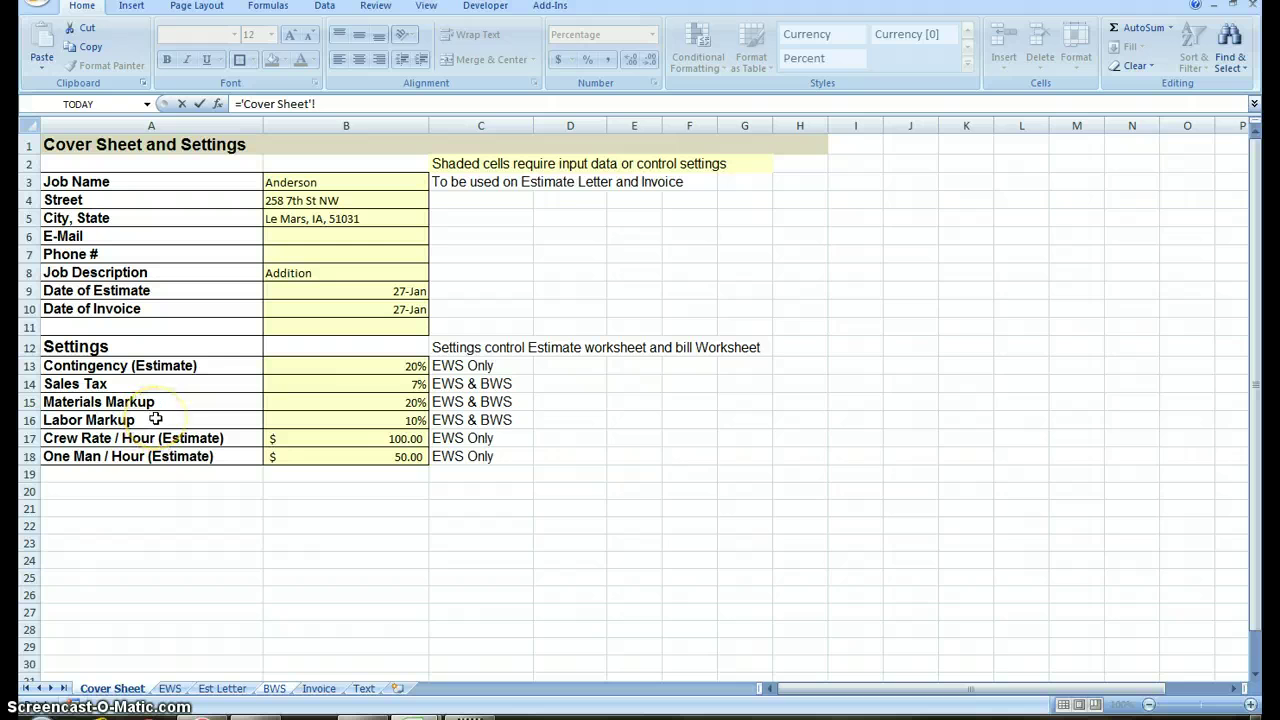
click(381, 422)
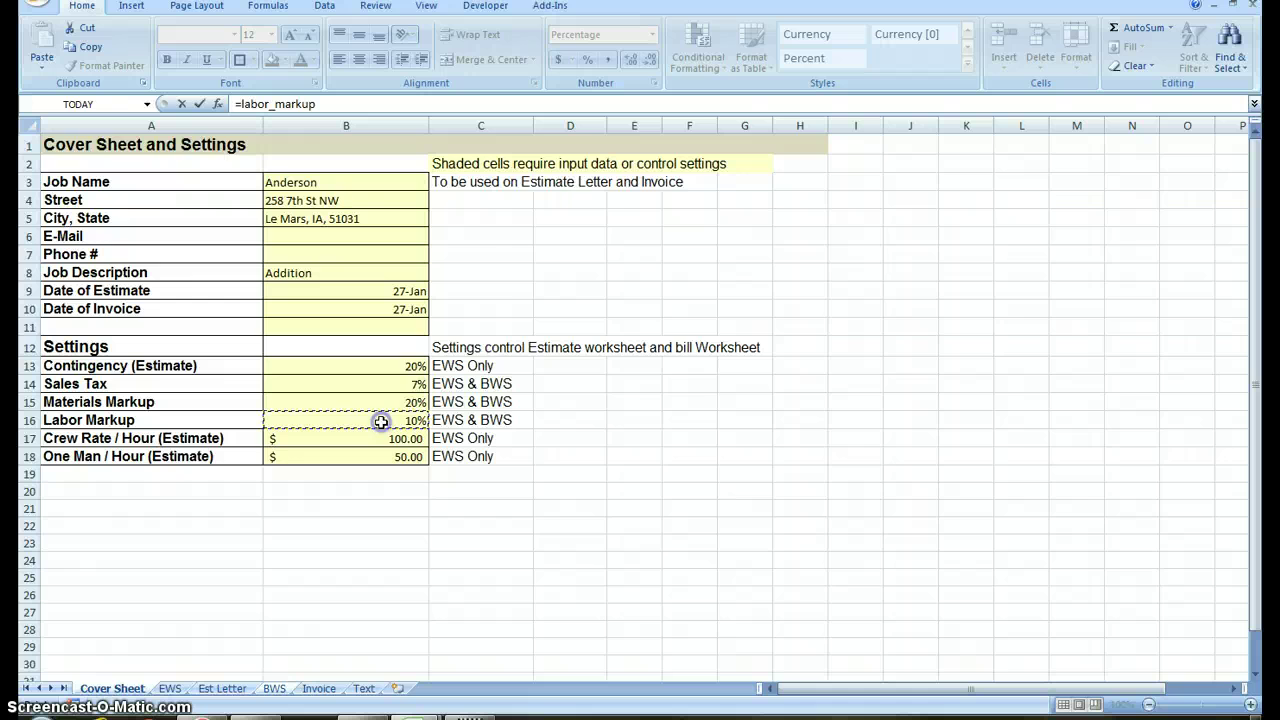
key(Return)
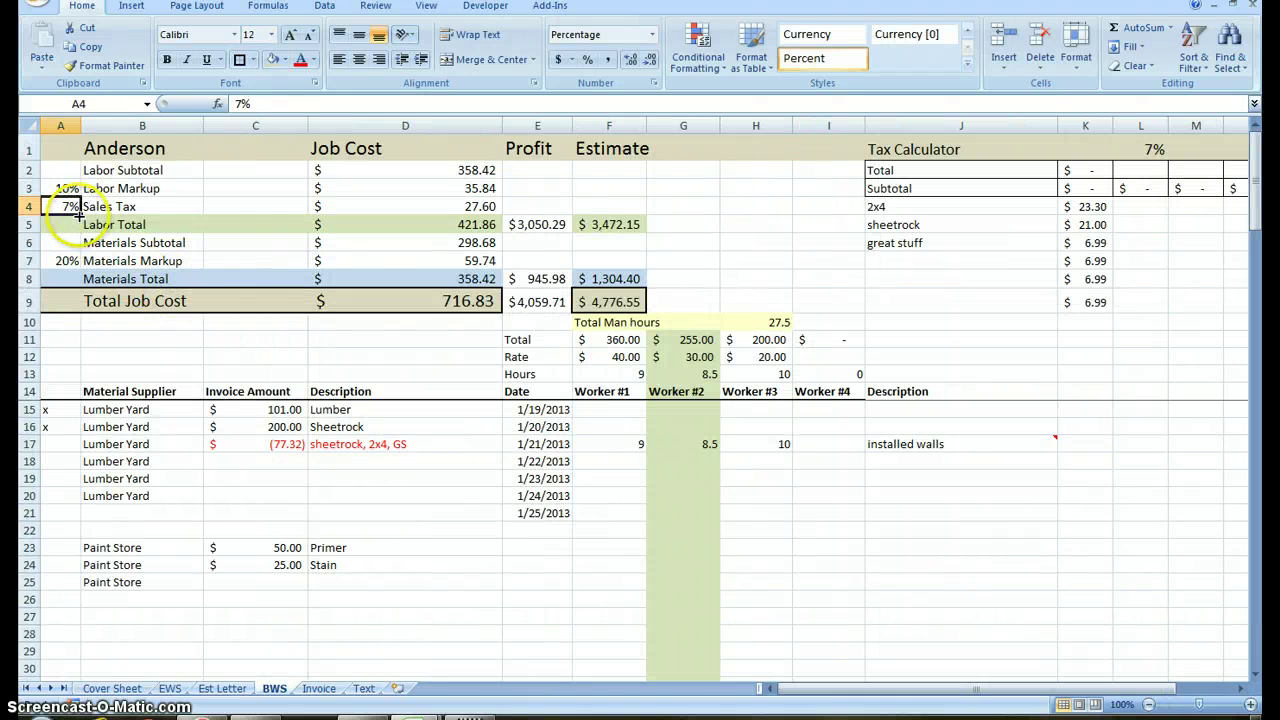
Link the Sales Tax percentage in BWS cell A4 to the Cover Sheet setting with the formula =sales_tax.
text(=)
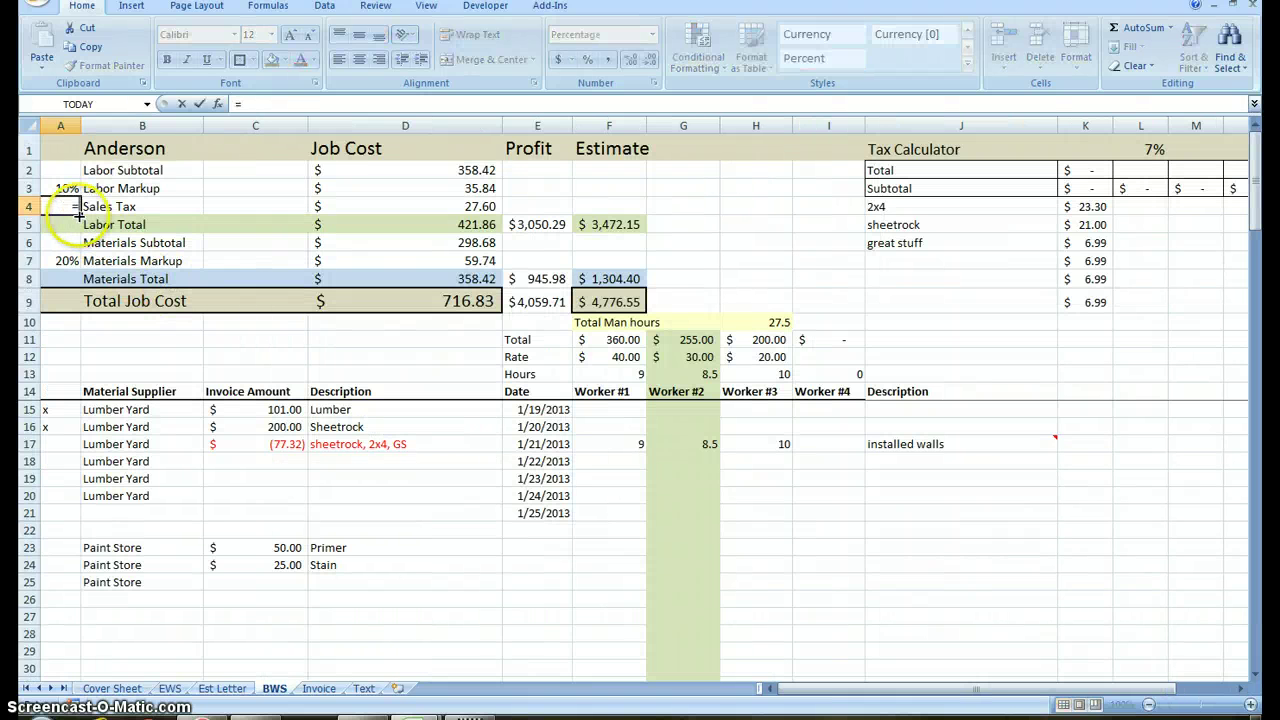
click(131, 690)
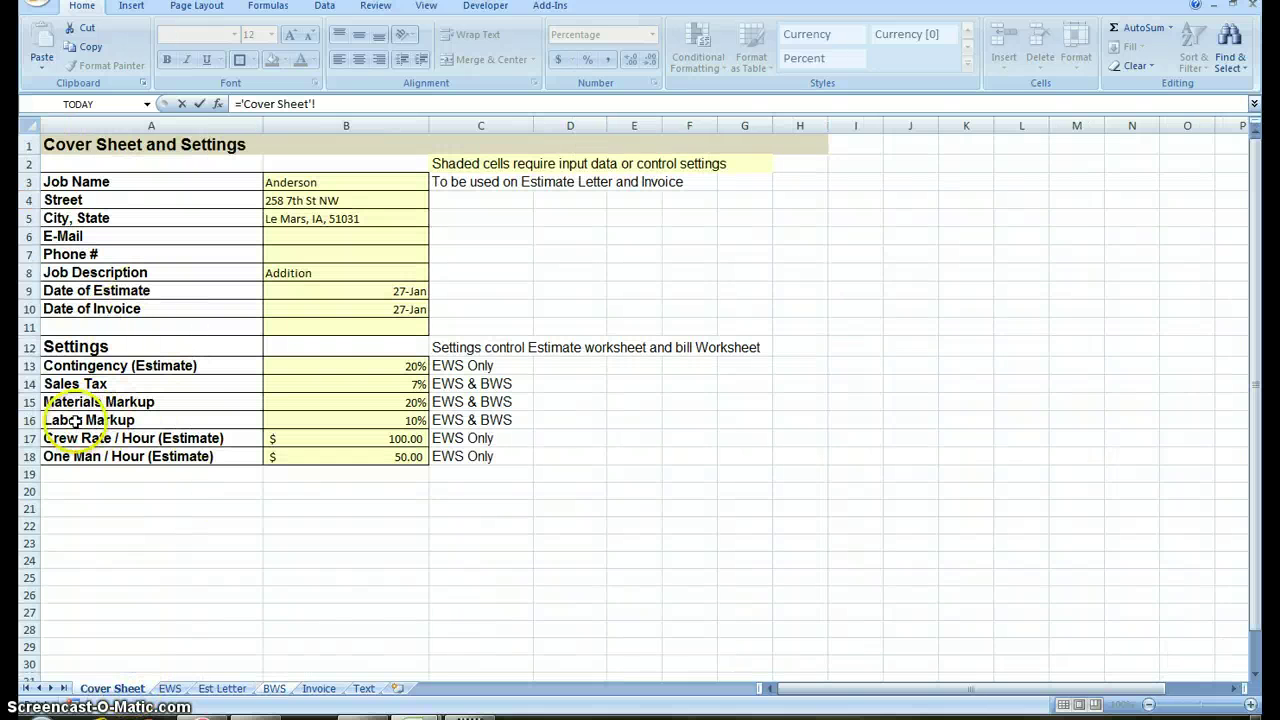
click(386, 389)
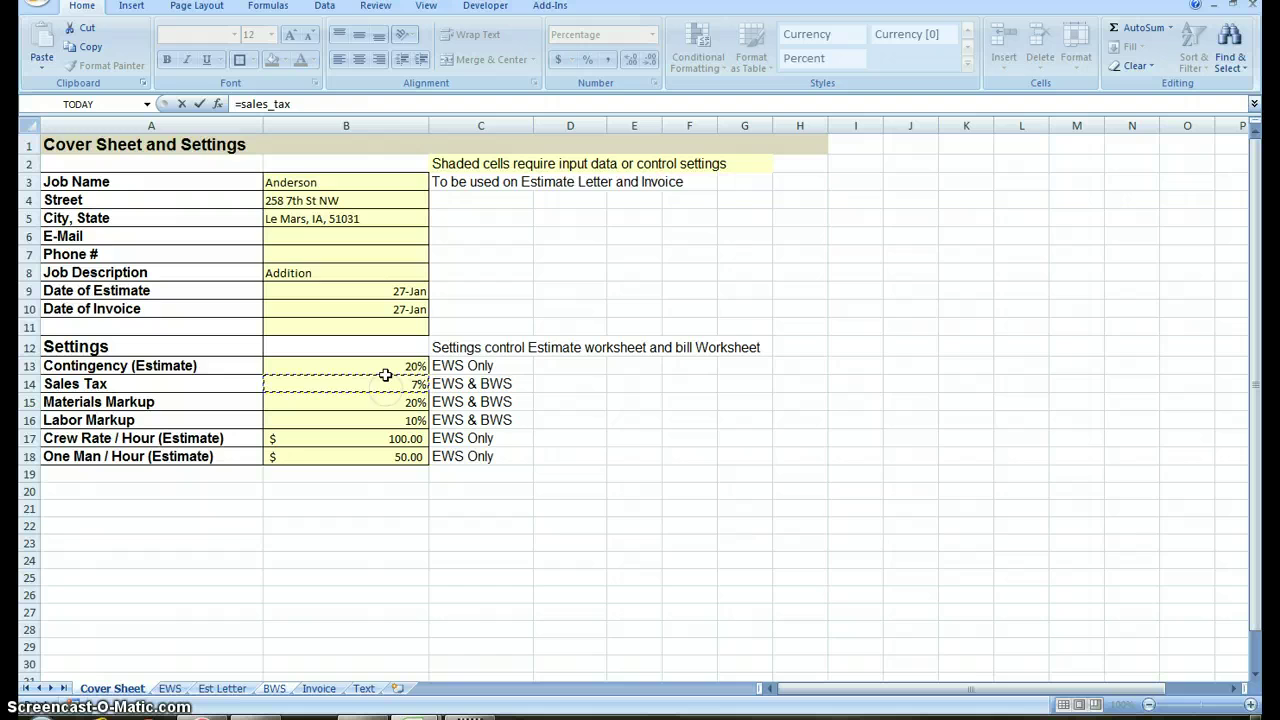
key(Return)
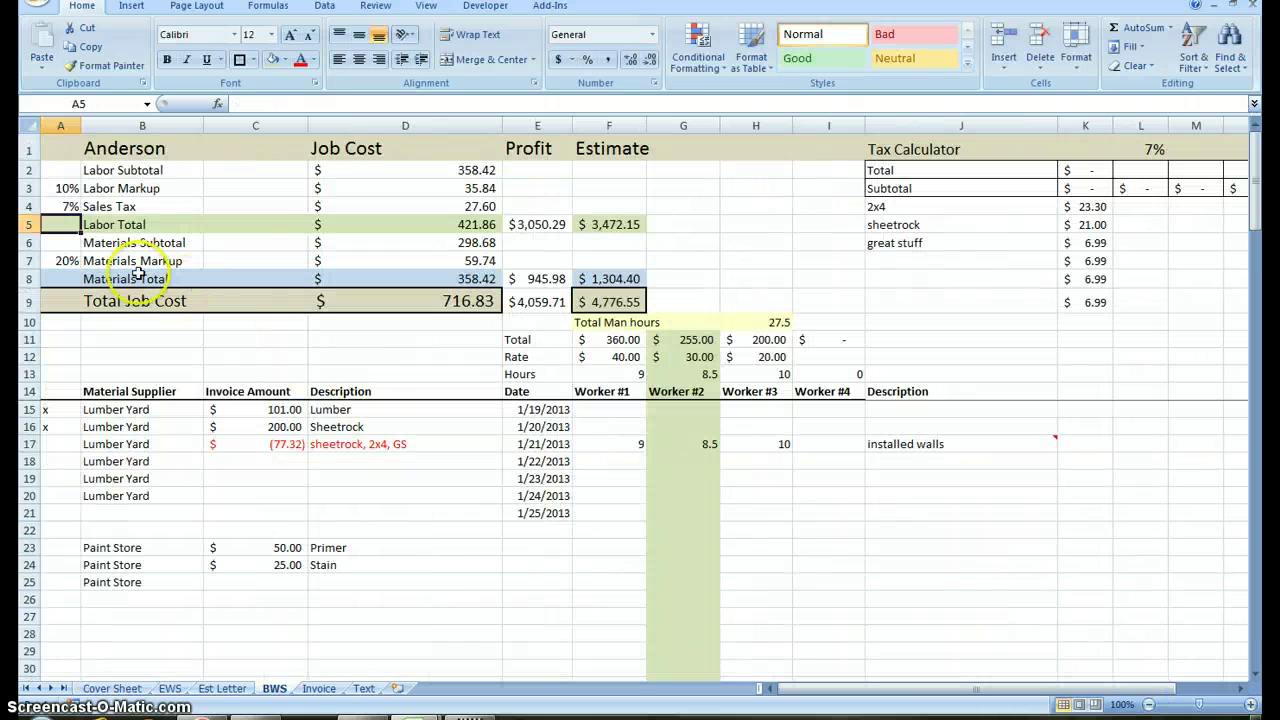
Link the Materials Markup percentage in BWS cell A7 to the Cover Sheet setting with the formula =materials_markup.
click(67, 260)
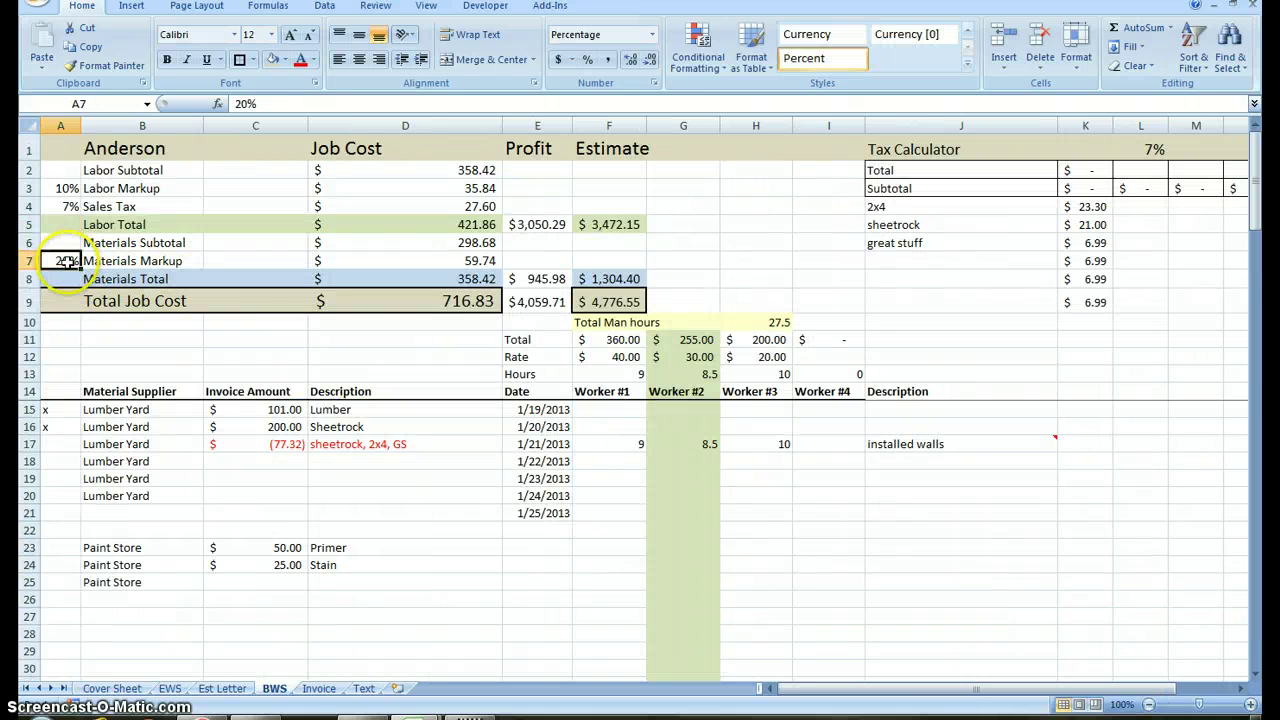
text(=)
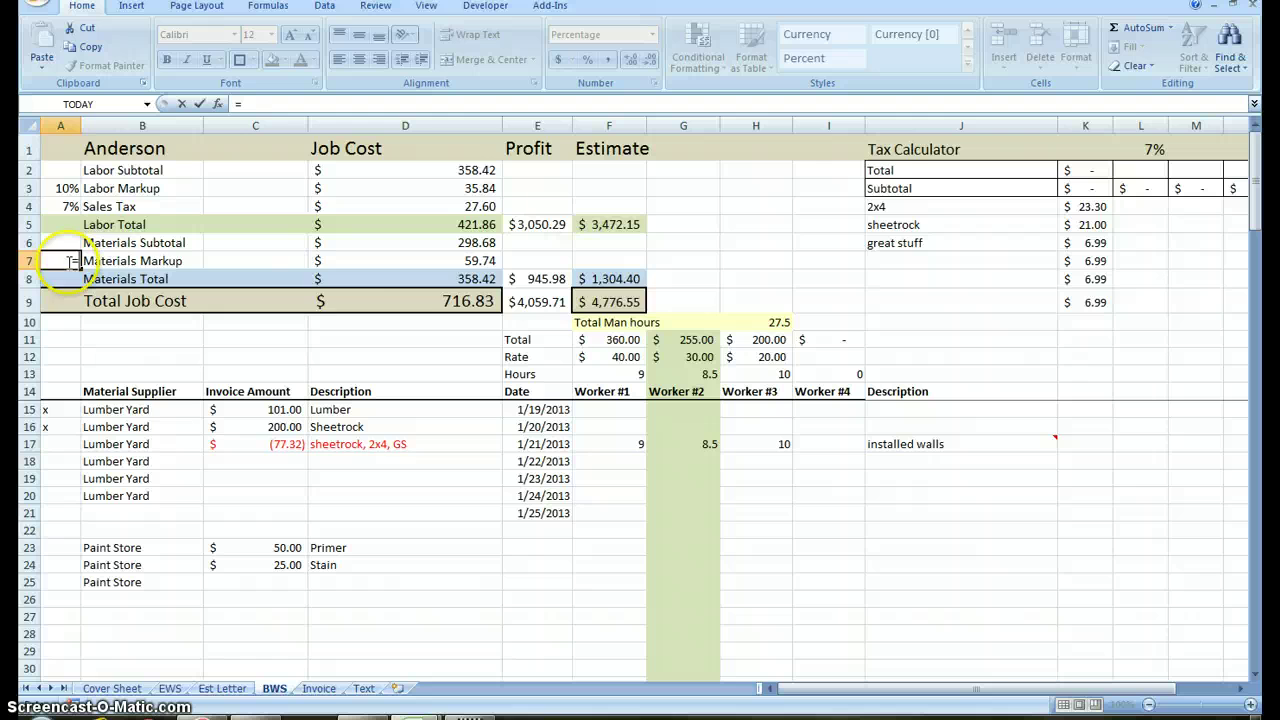
click(102, 689)
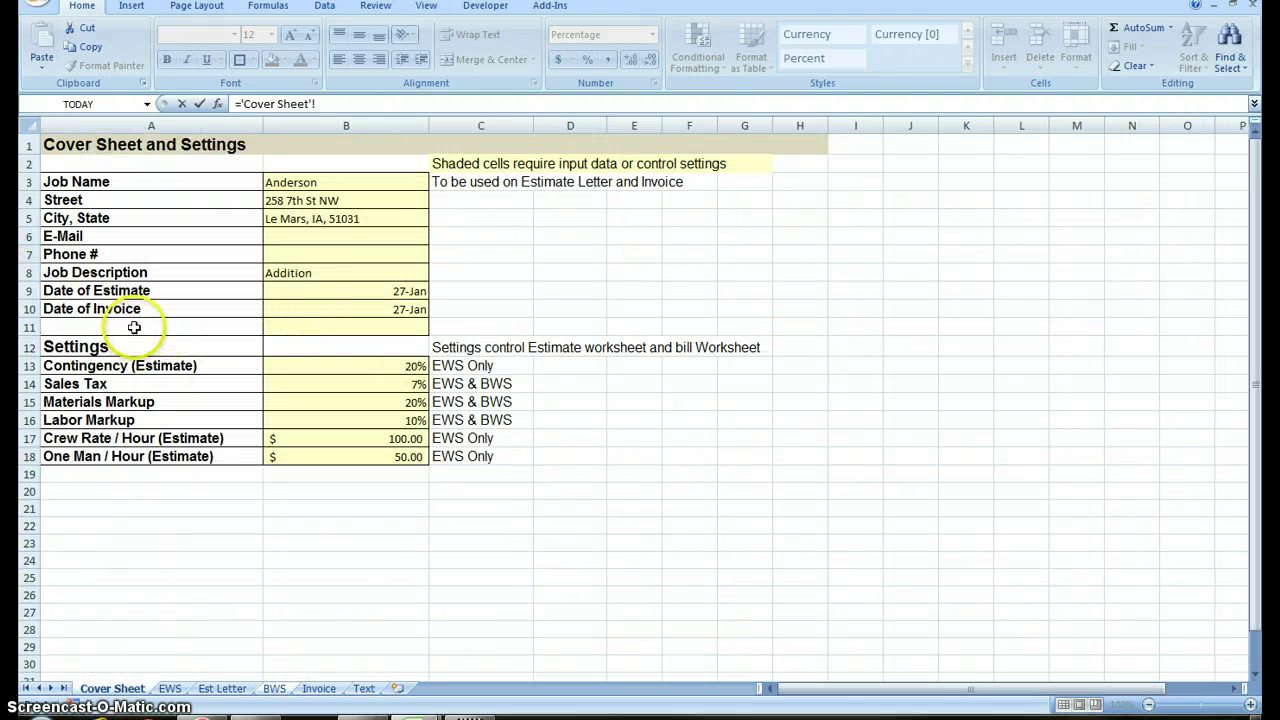
click(411, 402)
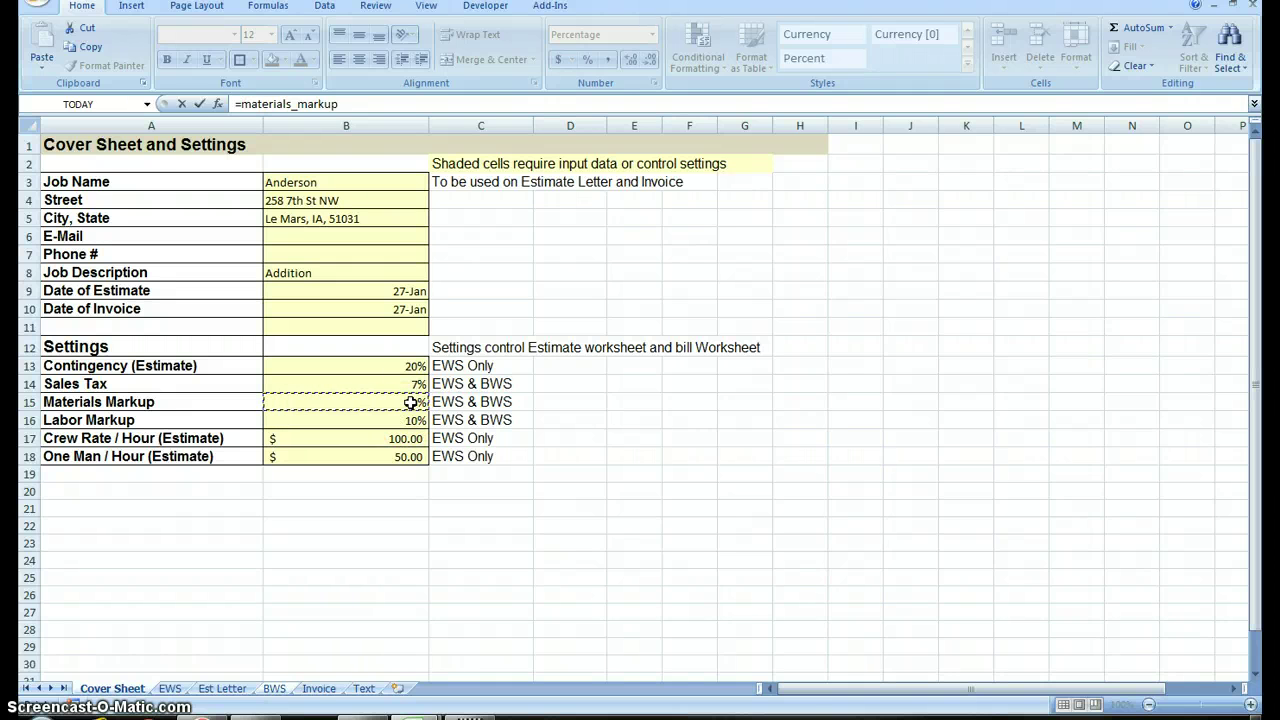
key(Return)
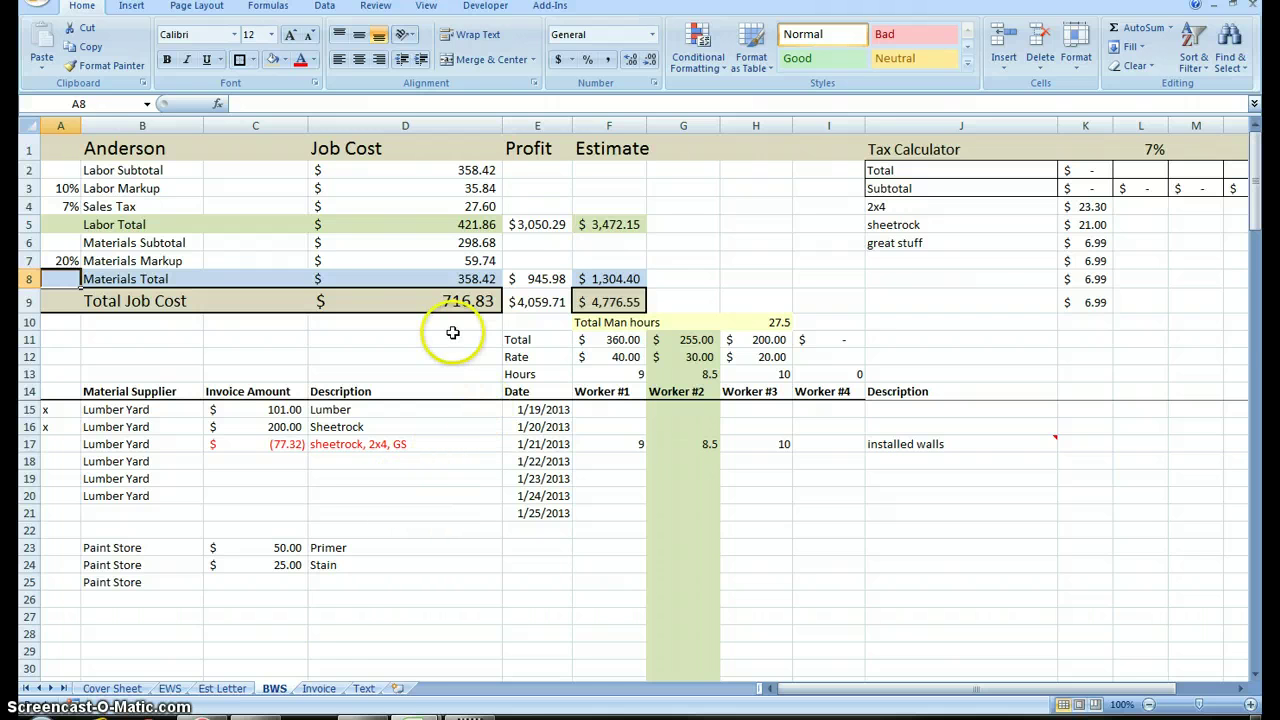
Review the bordered summary blocks on the EWS sheet and return to the BWS sheet.
click(170, 689)
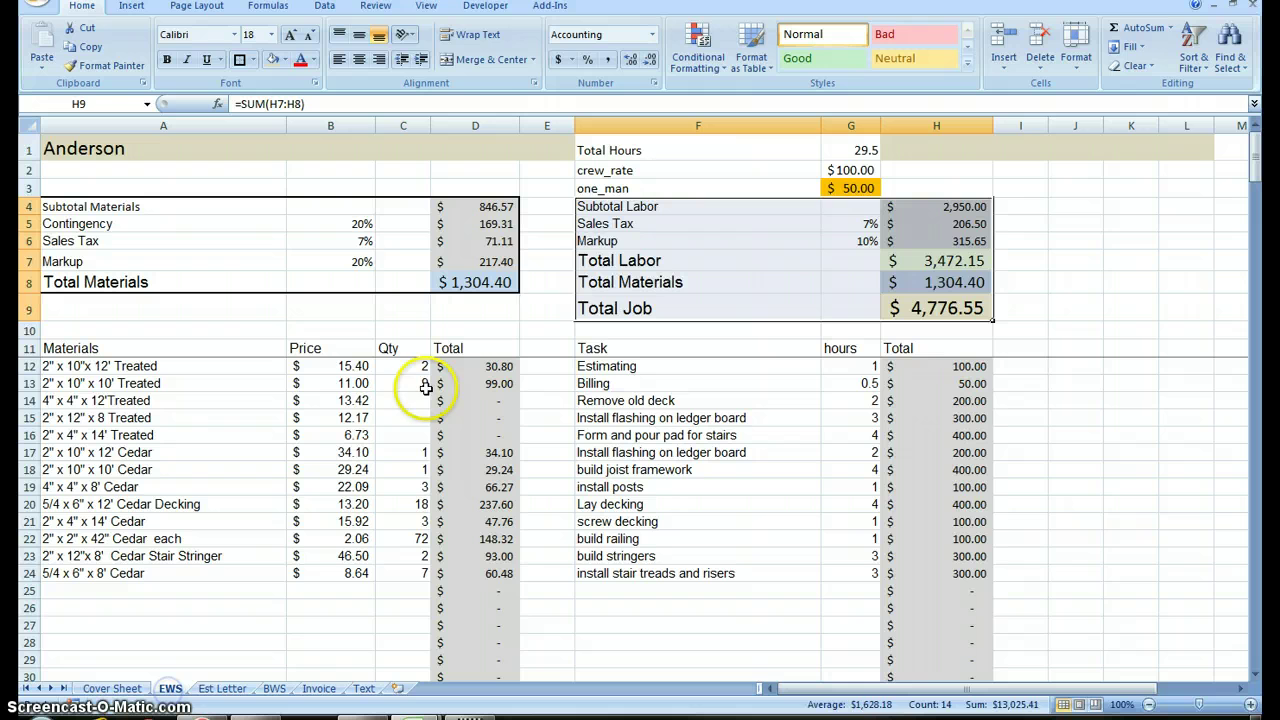
click(1108, 282)
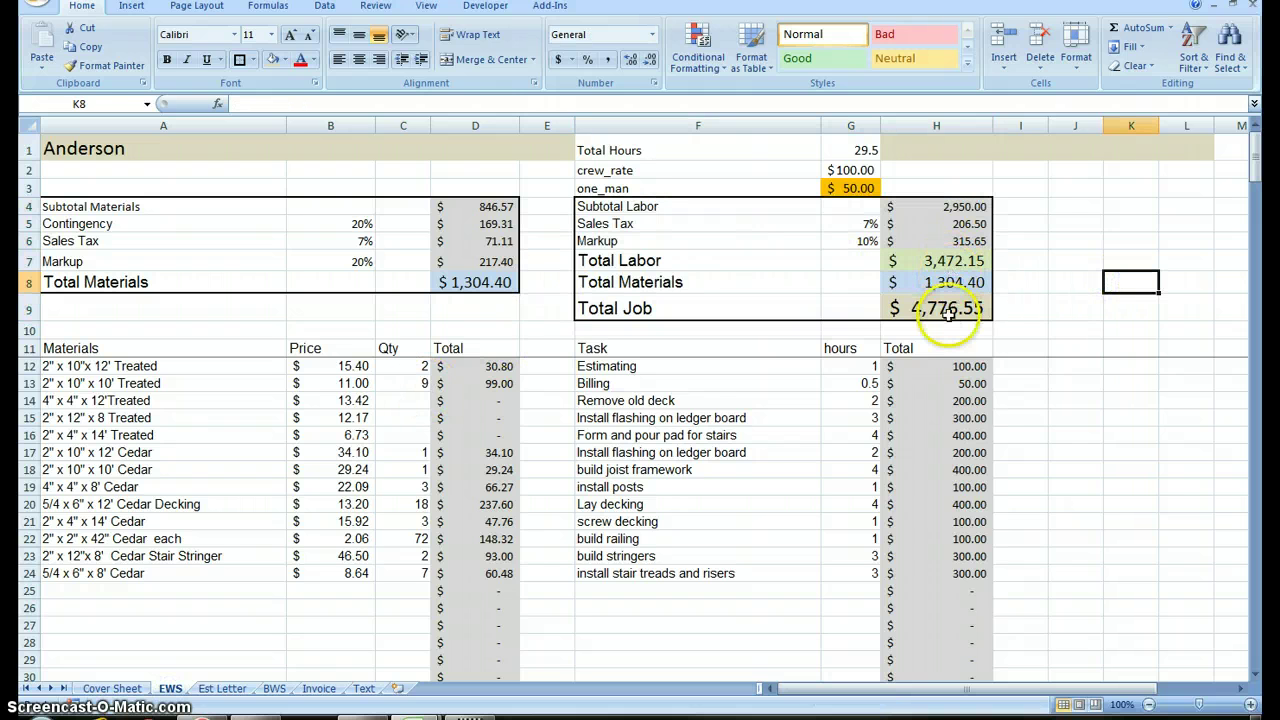
click(274, 689)
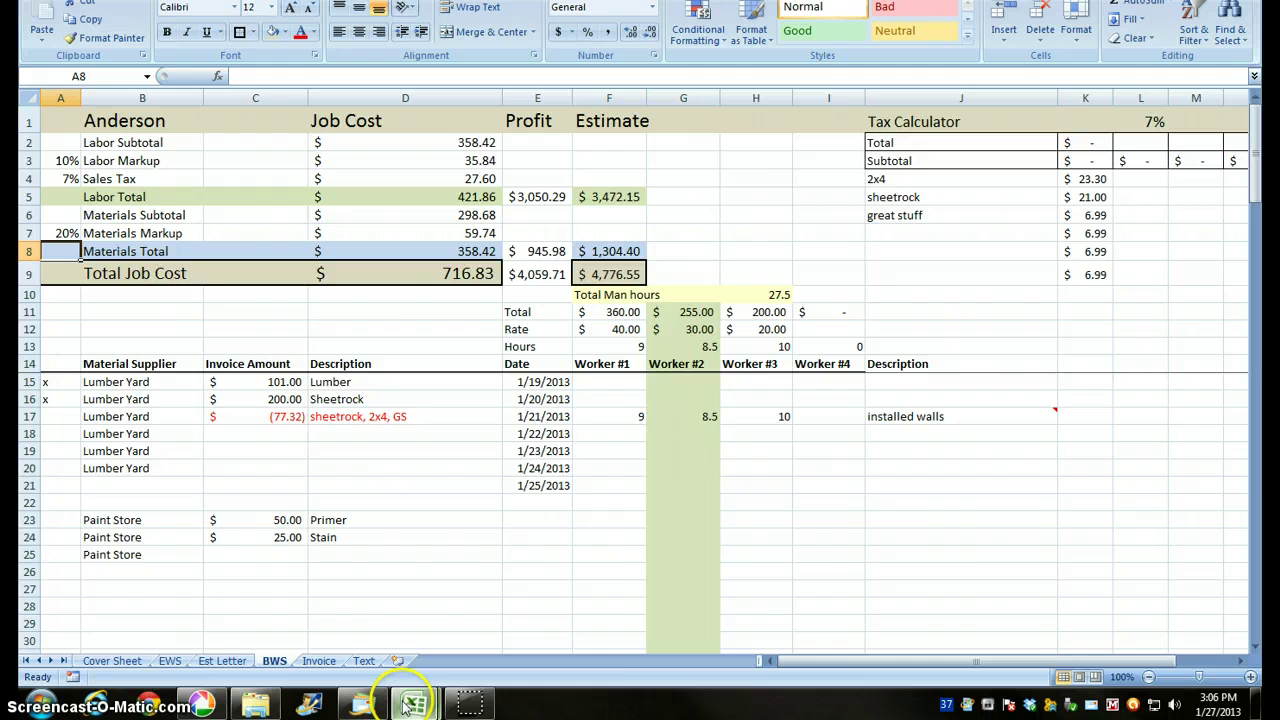
Switch to the AAA Estimate Invoice WS workbook and examine the labor, materials and totals formulas for invoices 1 and 5 on its Inv summary sheet.
mouse_move(410, 705)
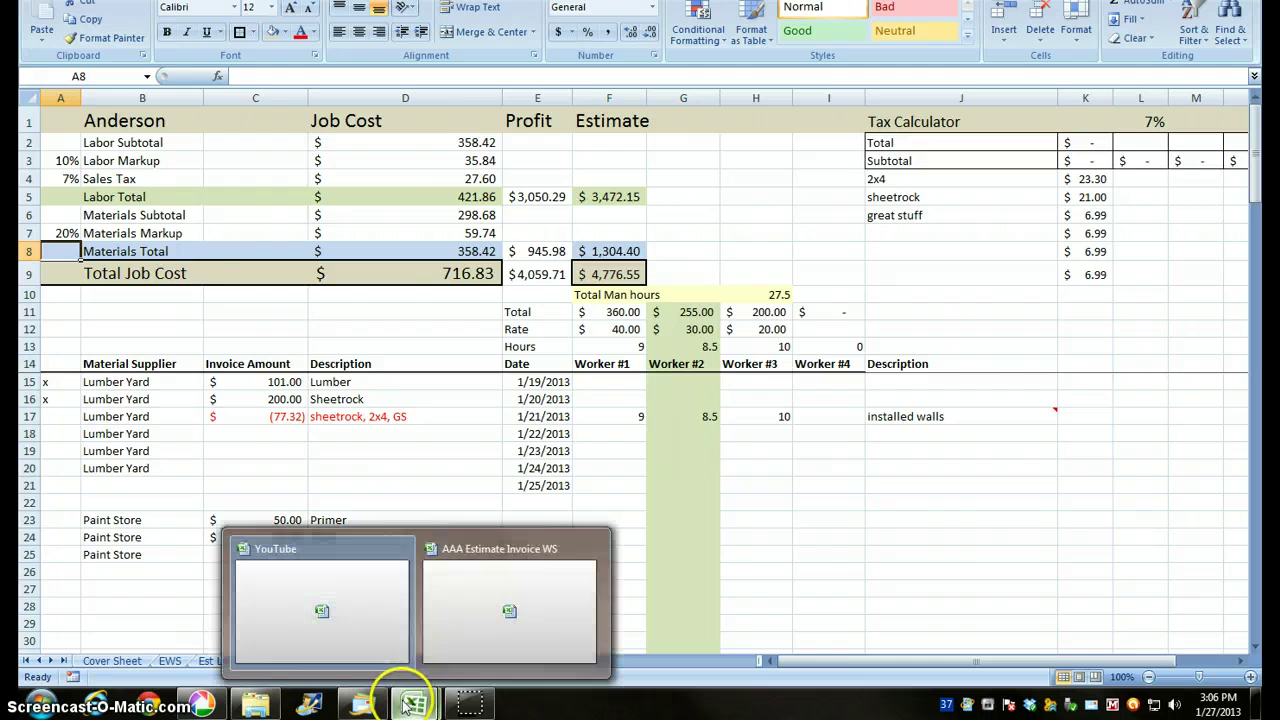
click(500, 612)
click(985, 661)
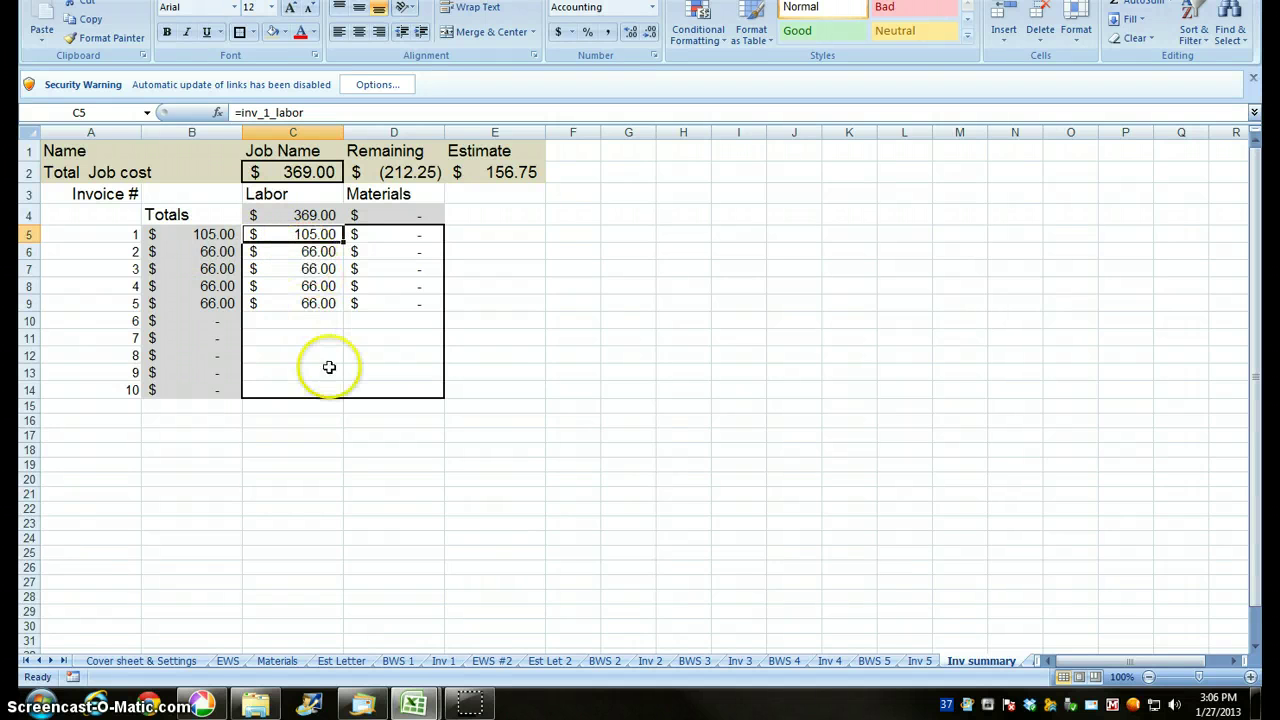
click(515, 355)
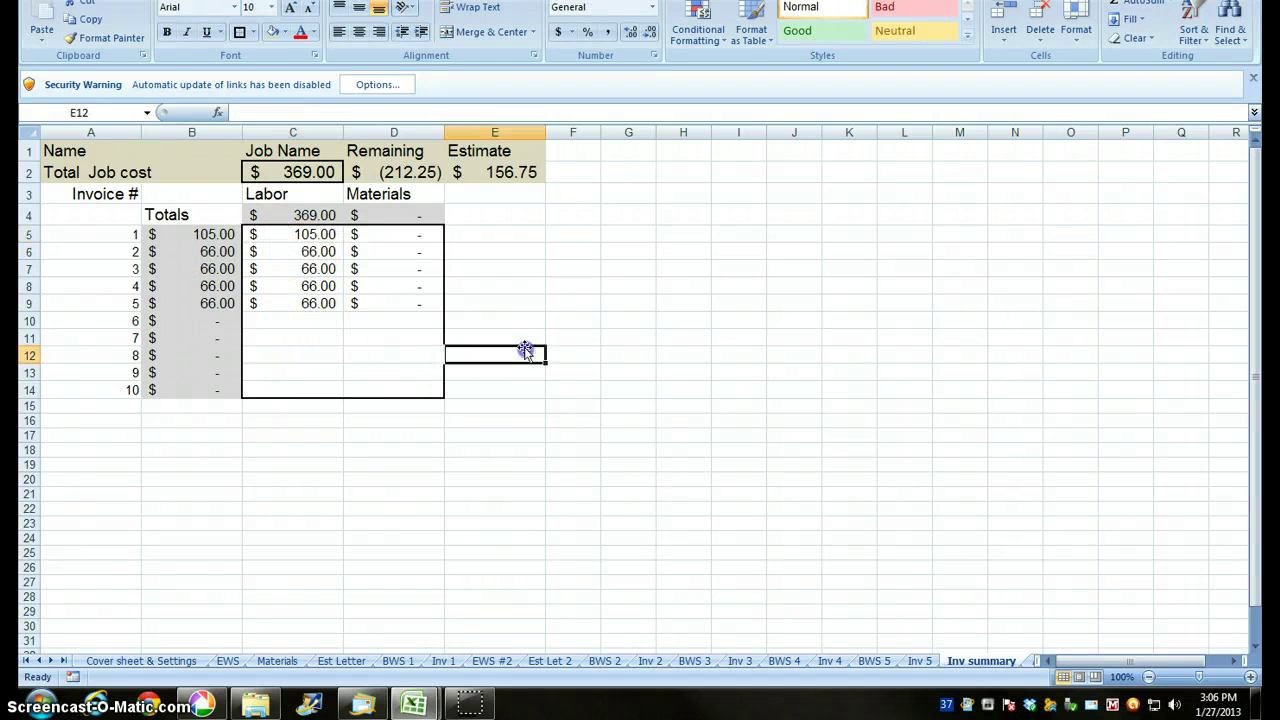
click(306, 237)
click(306, 240)
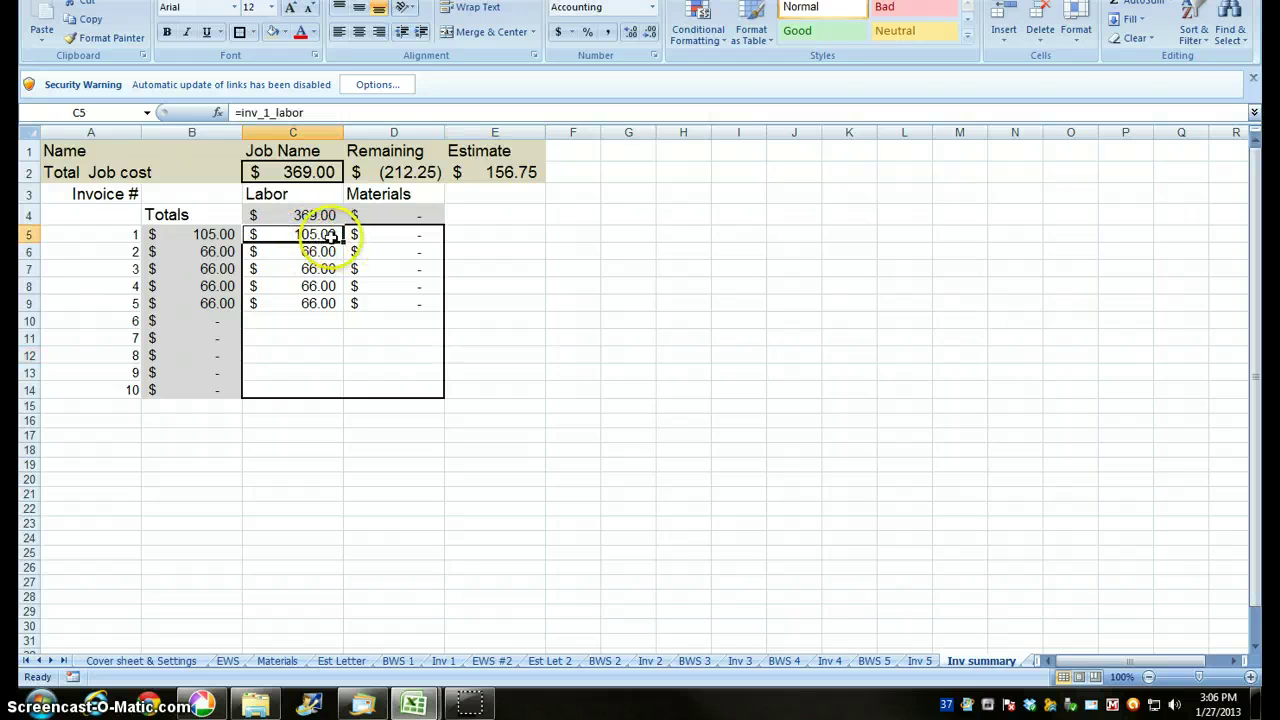
click(253, 115)
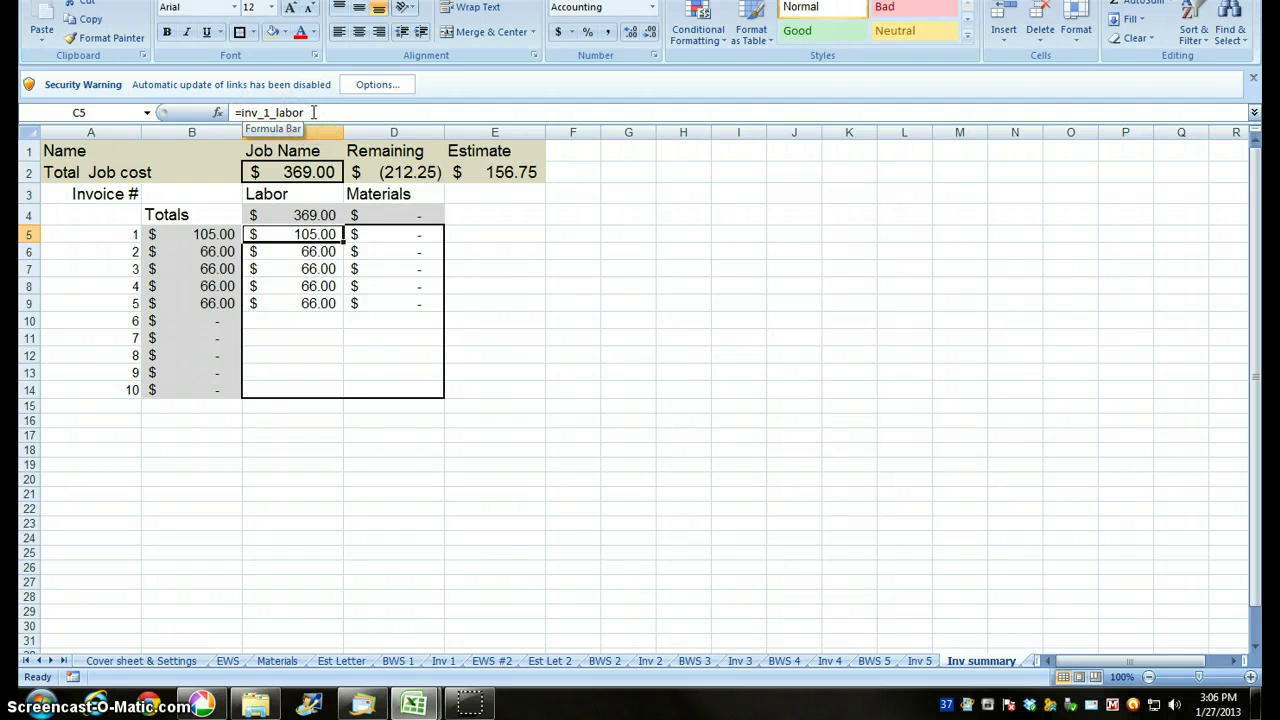
click(395, 234)
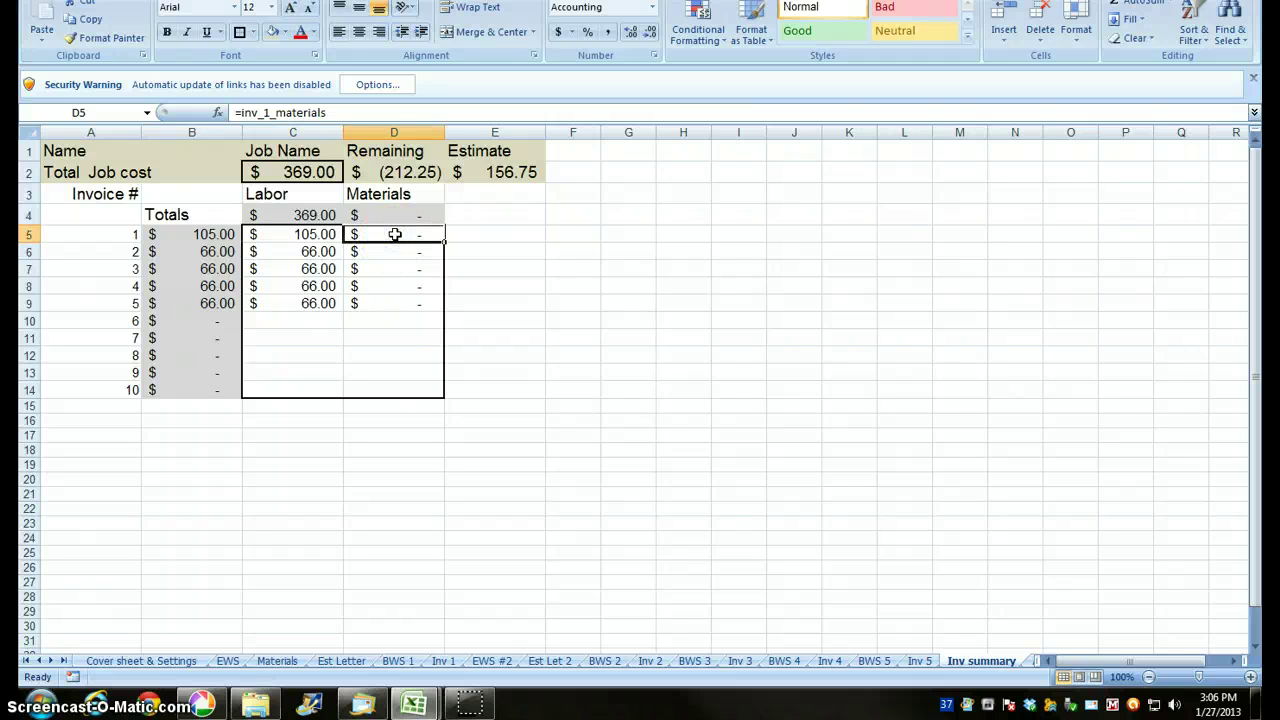
click(328, 304)
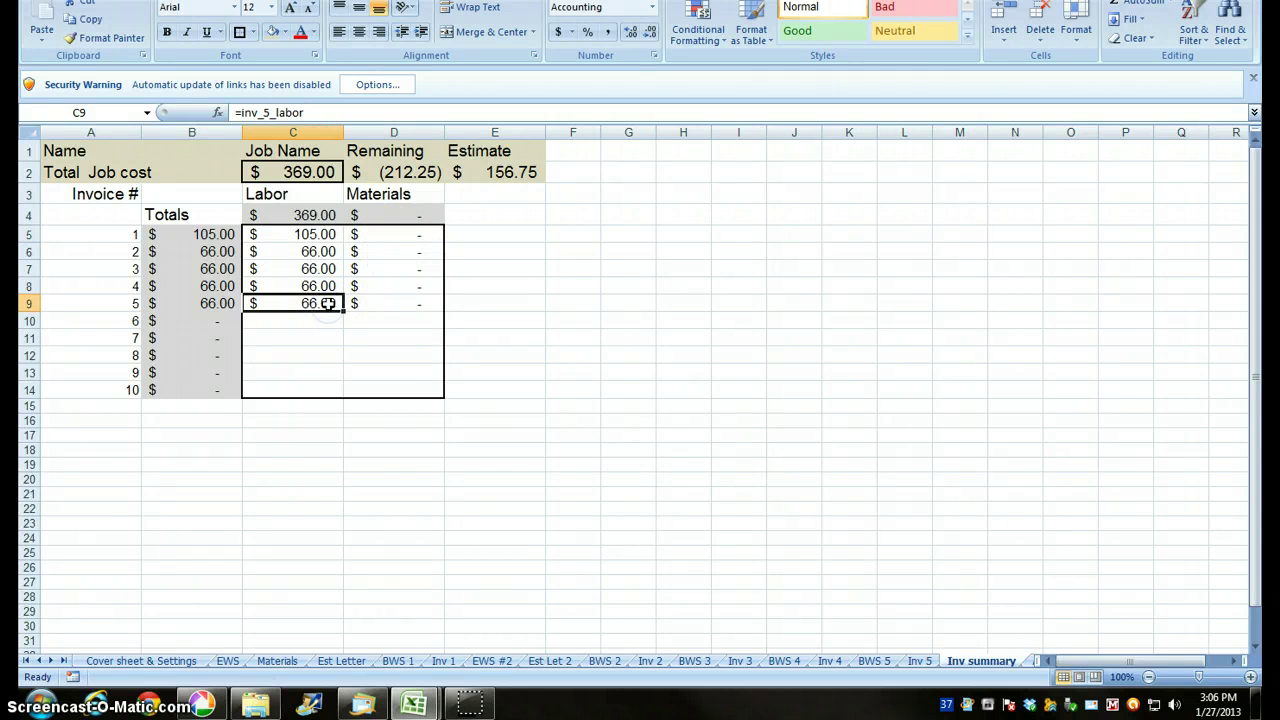
click(389, 305)
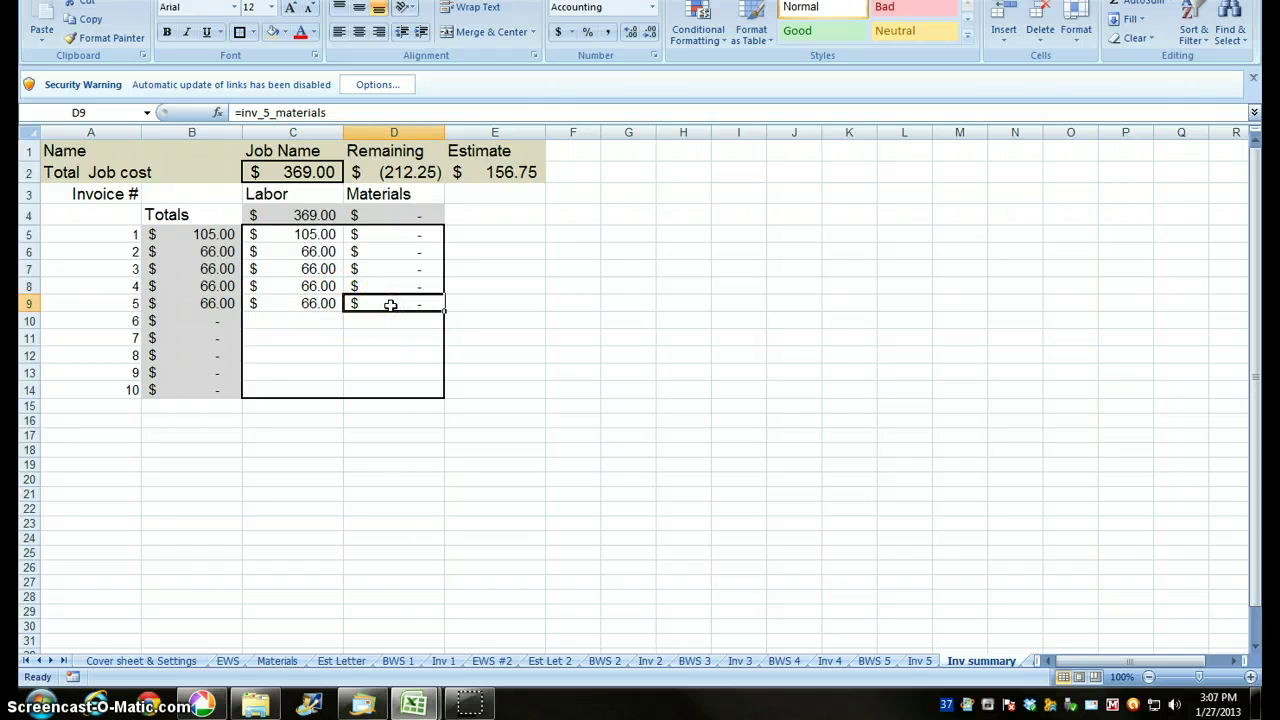
click(218, 305)
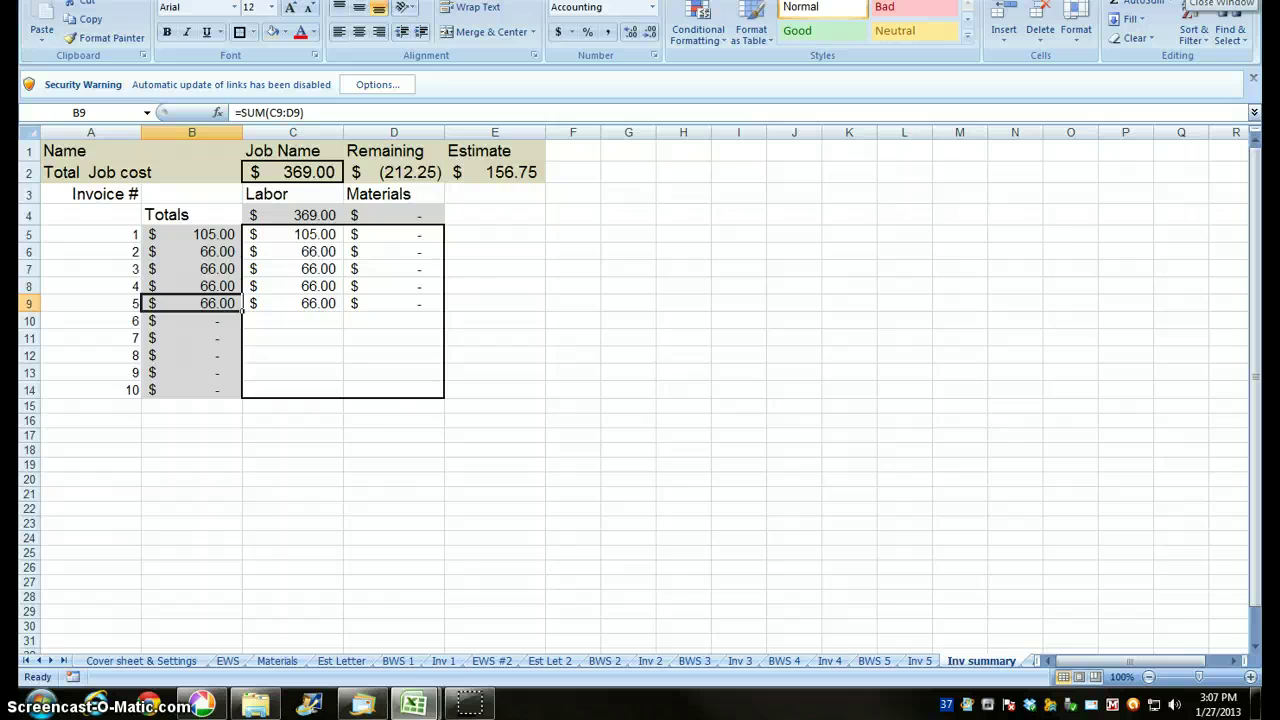
Close the AAA Estimate Invoice WS workbook and show the EWS sheet of the YouTube workbook.
click(1252, 2)
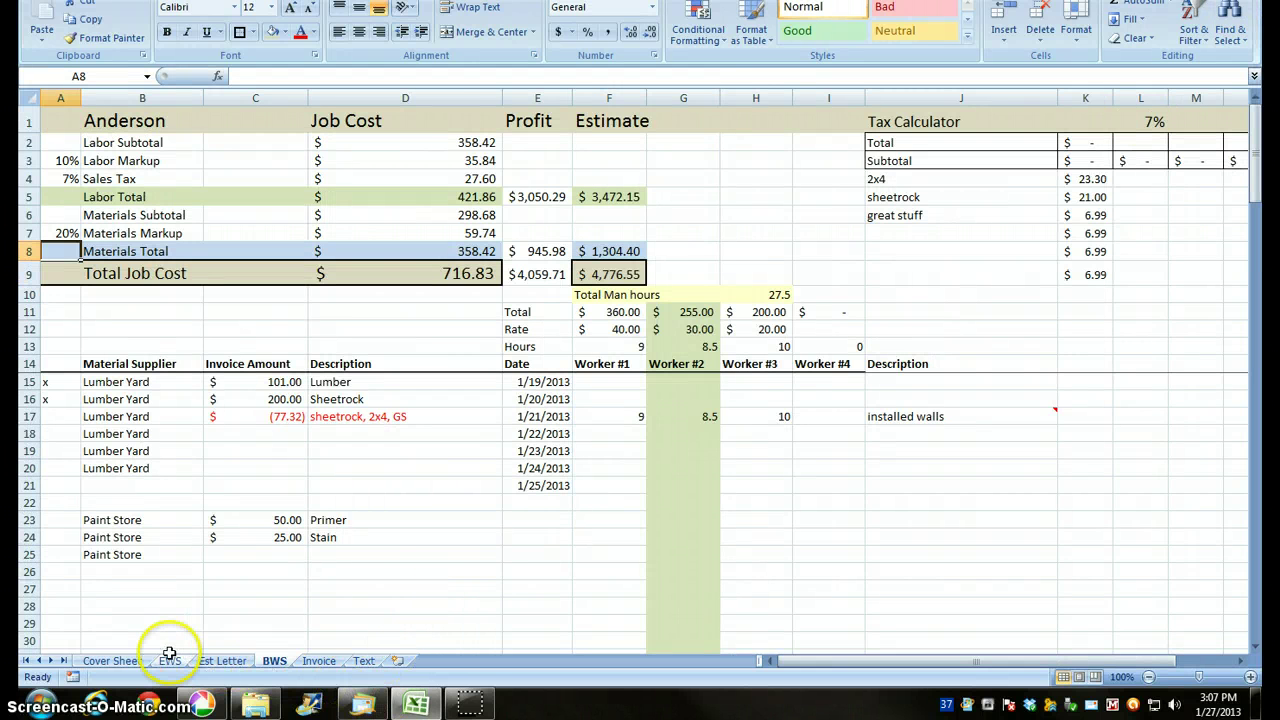
click(170, 661)
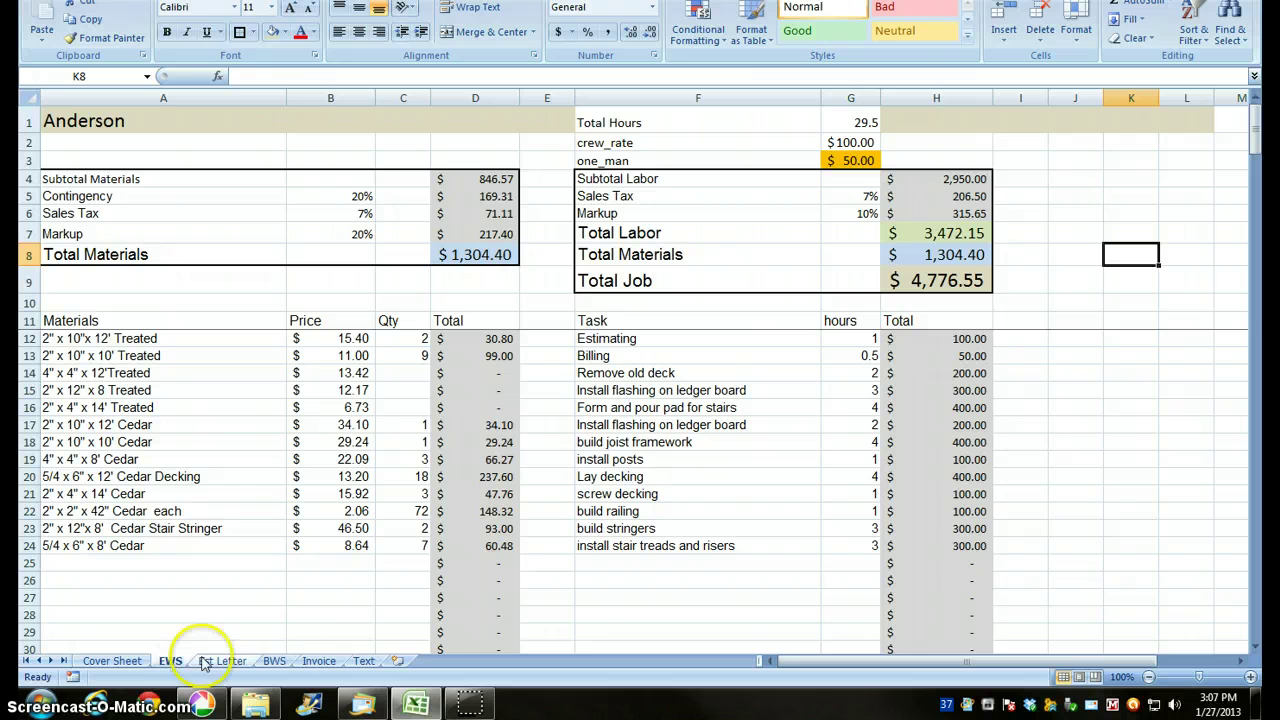
Shade the Total Hours cells F1:G1 tan to match row 1 and enlarge their font to size 16.
drag(578, 119, 863, 117)
click(272, 33)
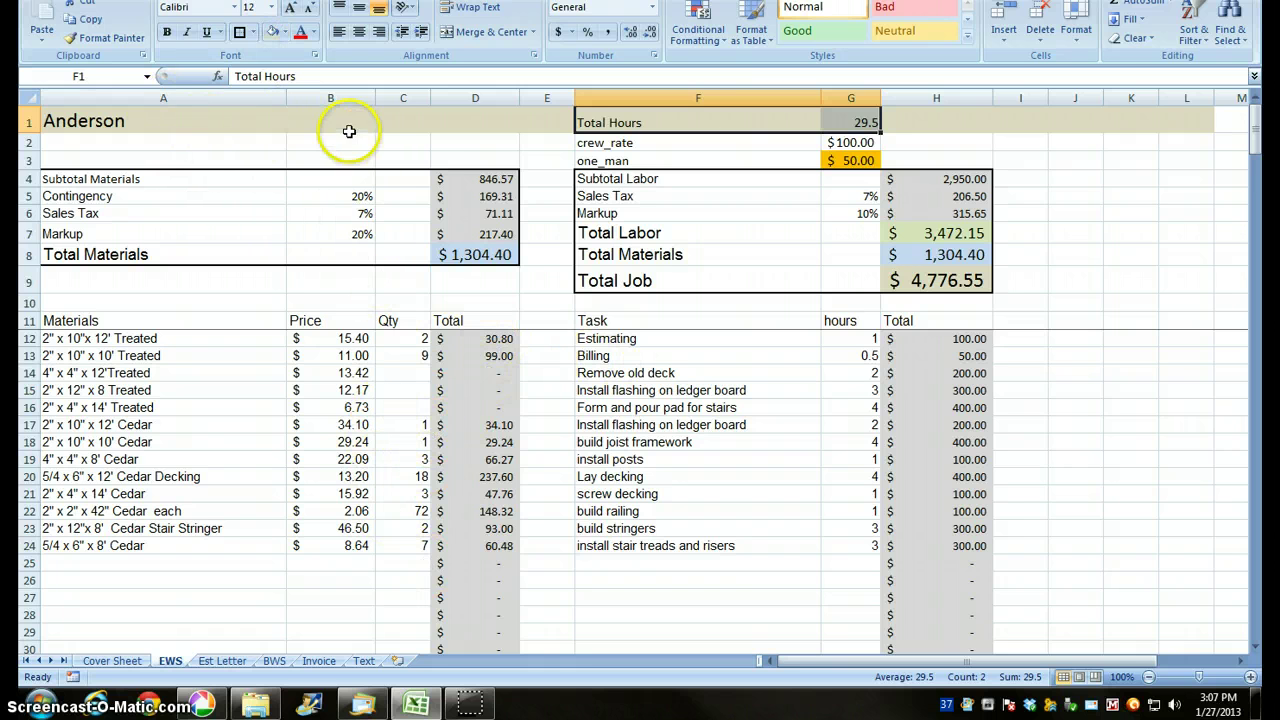
drag(598, 122, 858, 122)
click(290, 10)
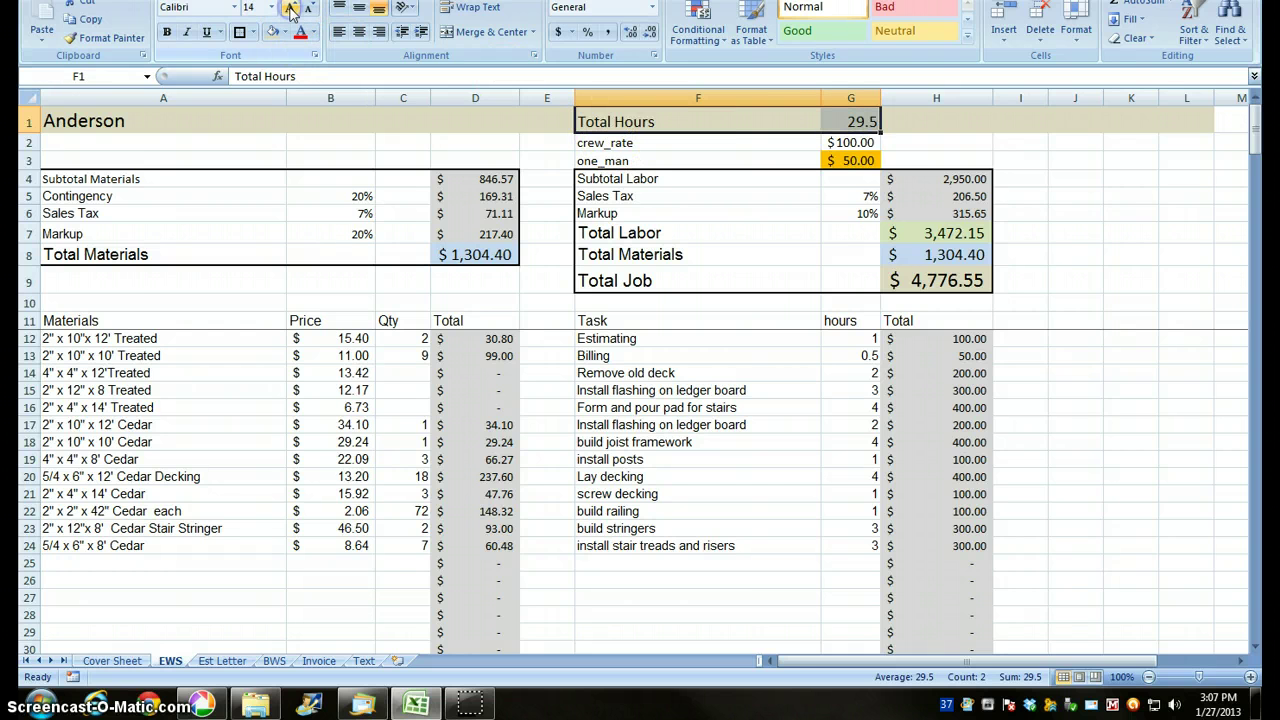
click(290, 10)
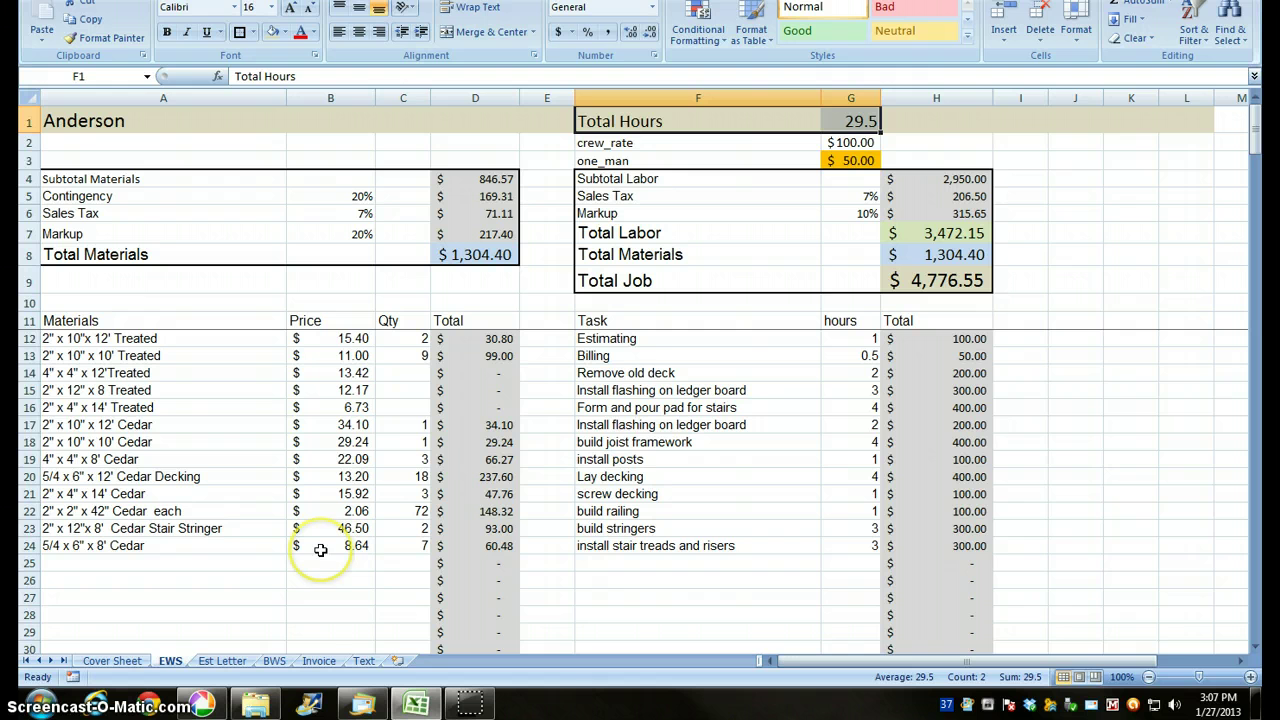
Clear the old materials, prices and quantities in A12:C24 and the tasks and hours in F14:G24.
drag(420, 545, 171, 338)
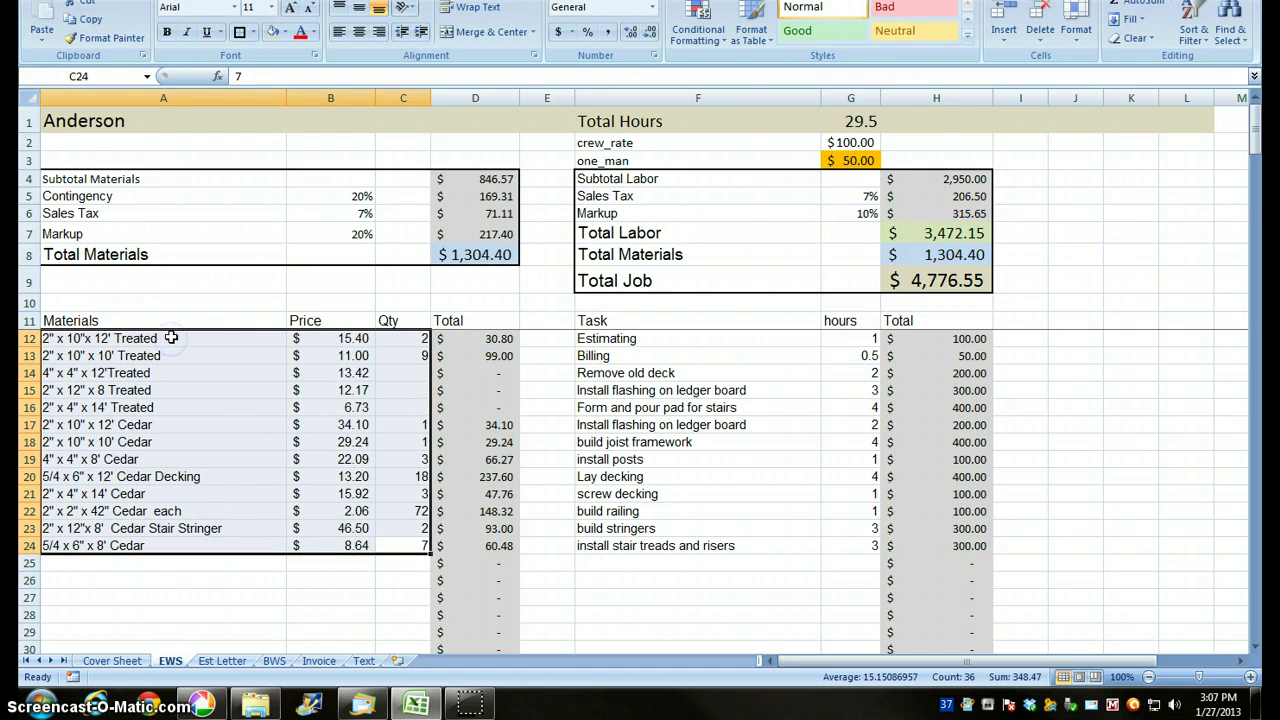
key(Delete)
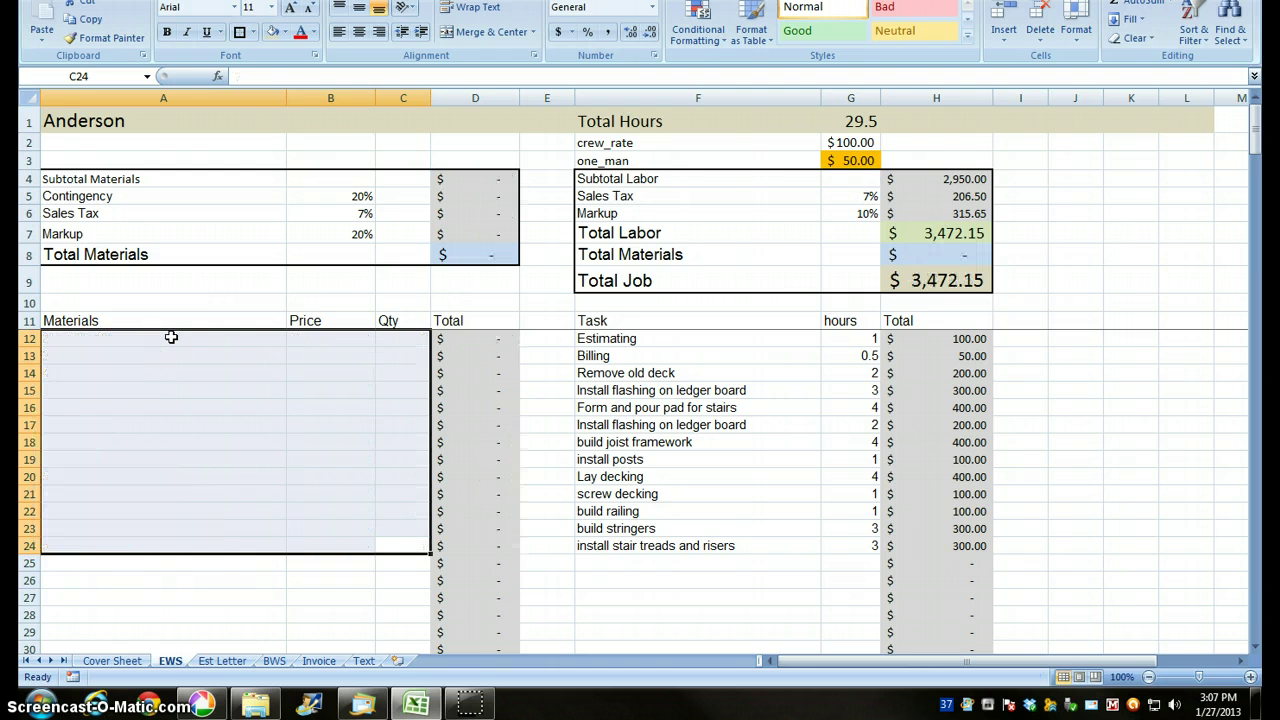
drag(590, 373, 848, 545)
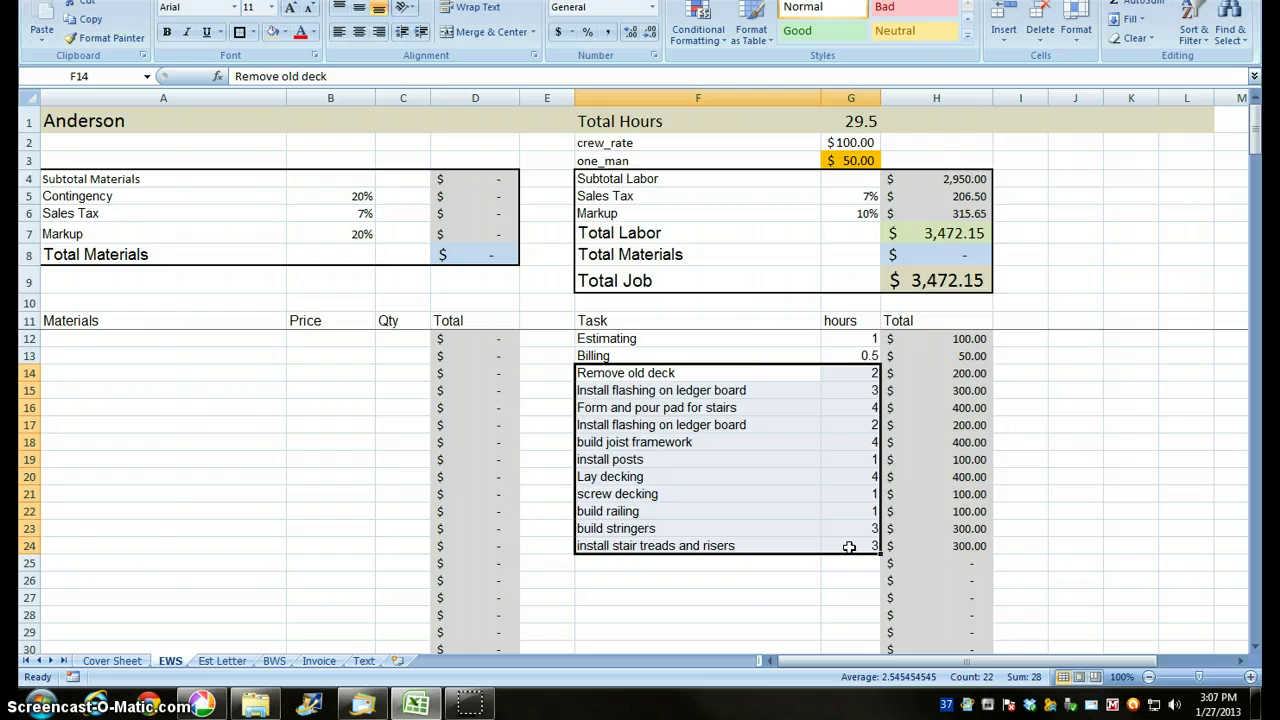
key(Delete)
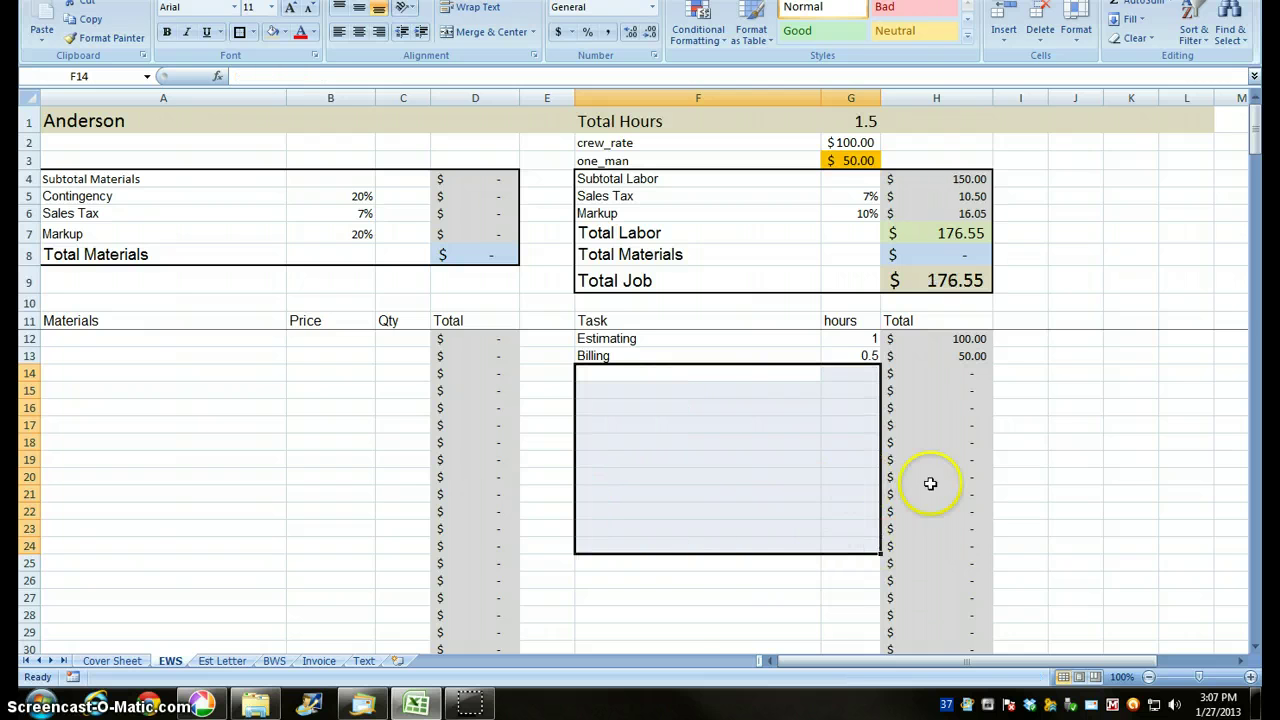
click(1118, 460)
Give the Estimating and Billing cells F12:G13 an outline border, tan fill and font size 12.
drag(861, 358, 680, 346)
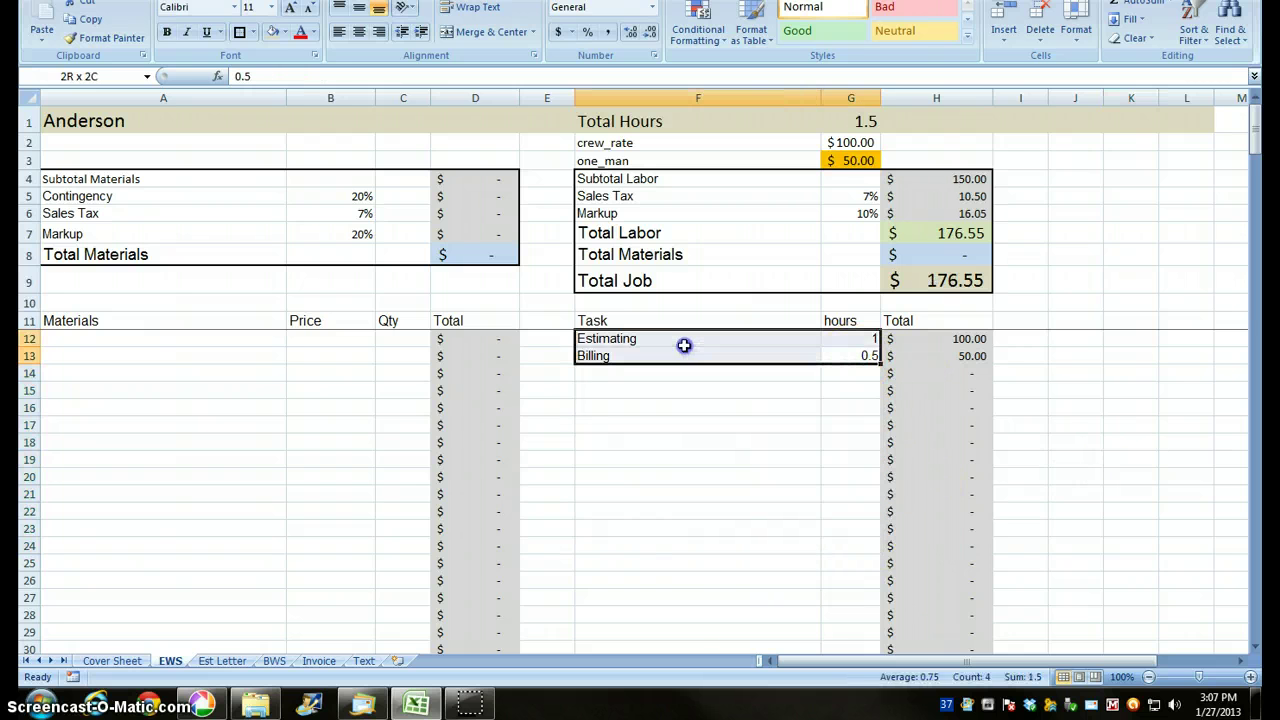
click(240, 33)
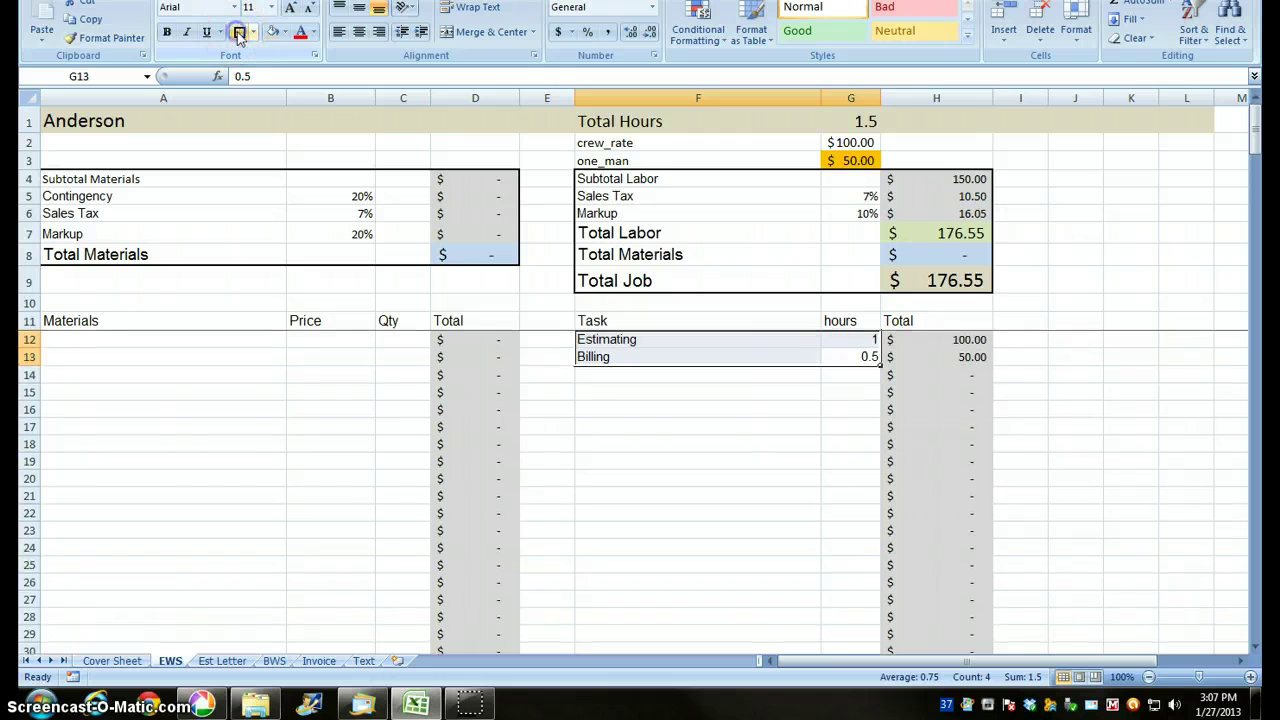
click(270, 32)
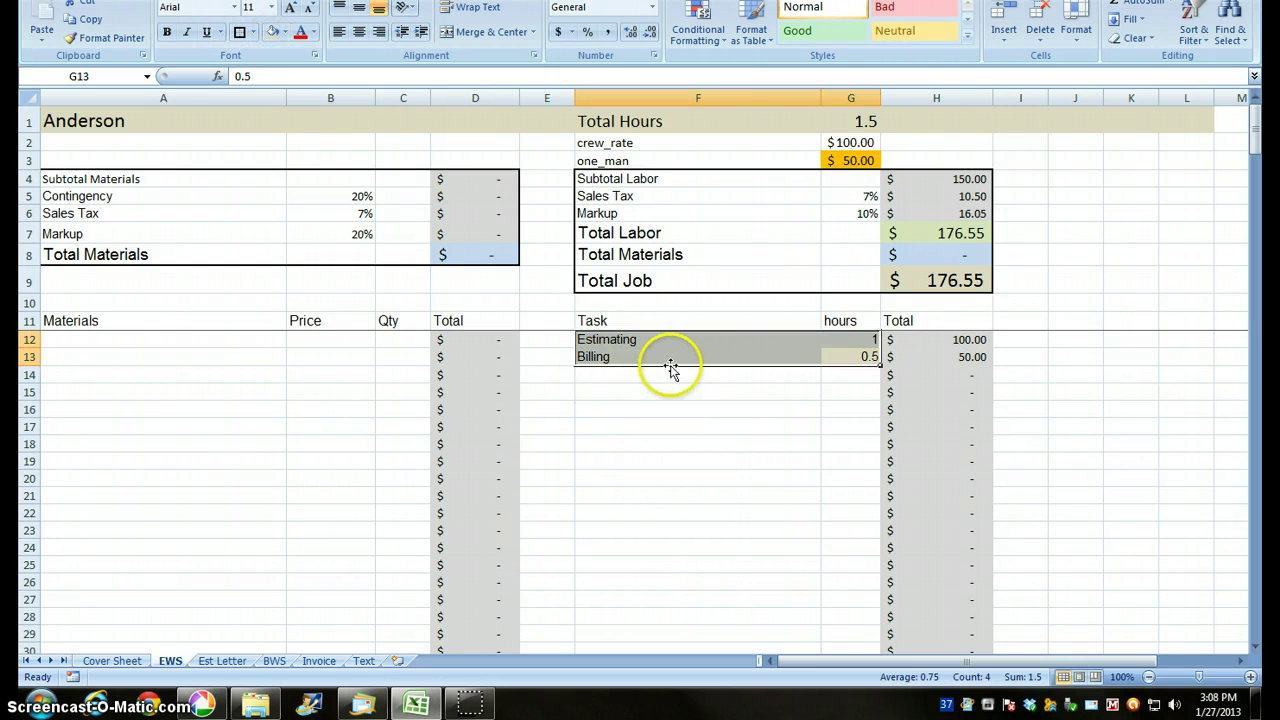
click(289, 8)
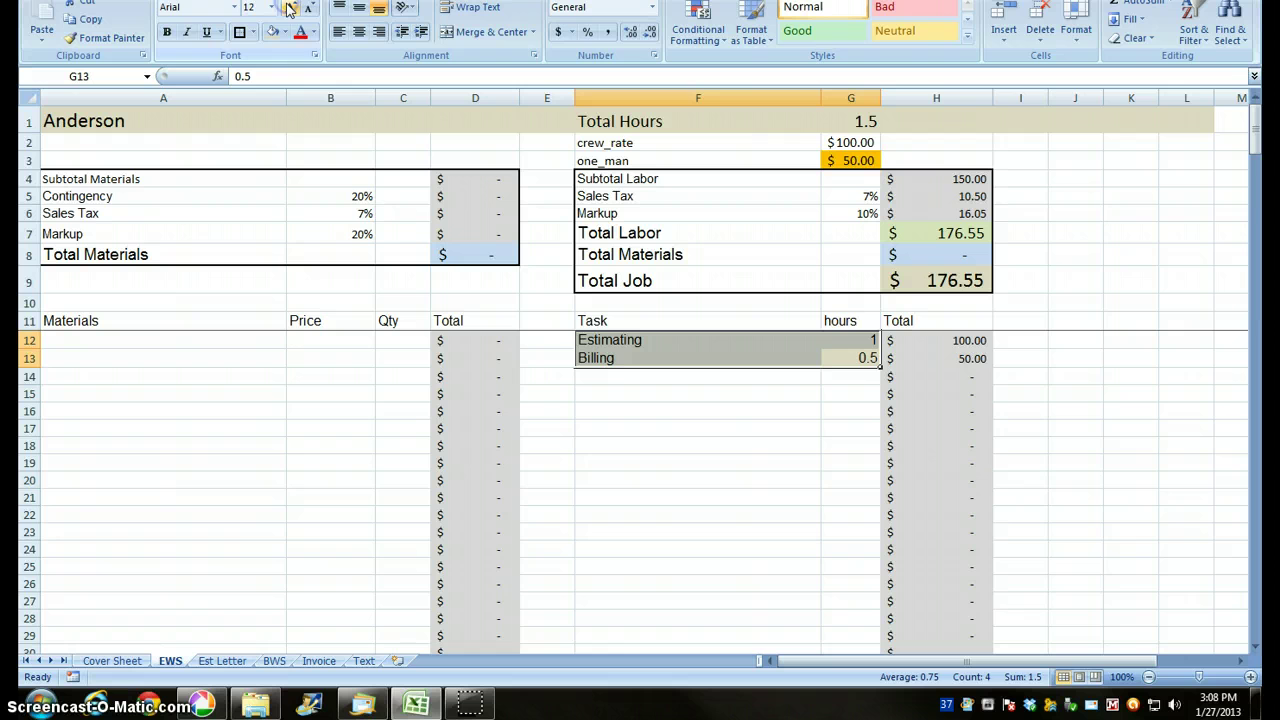
click(566, 478)
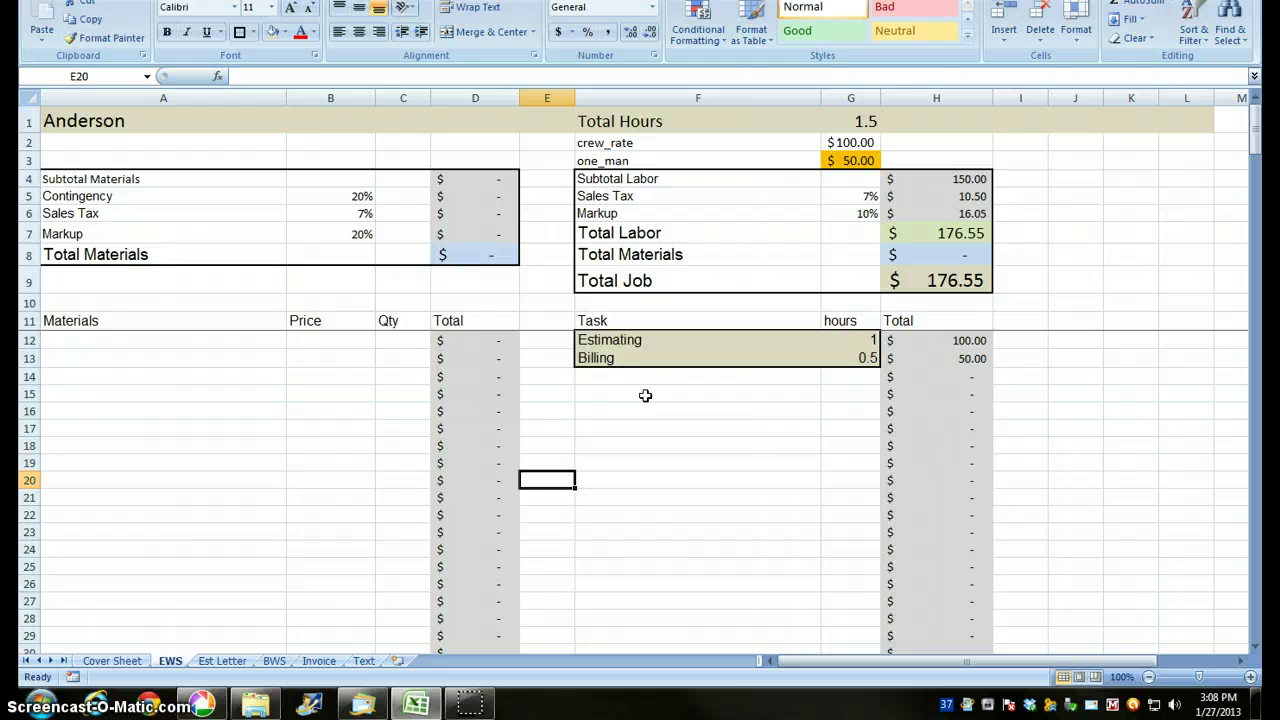
Try 4 hours for the Estimating task in G12 and set it back to 1.
click(871, 343)
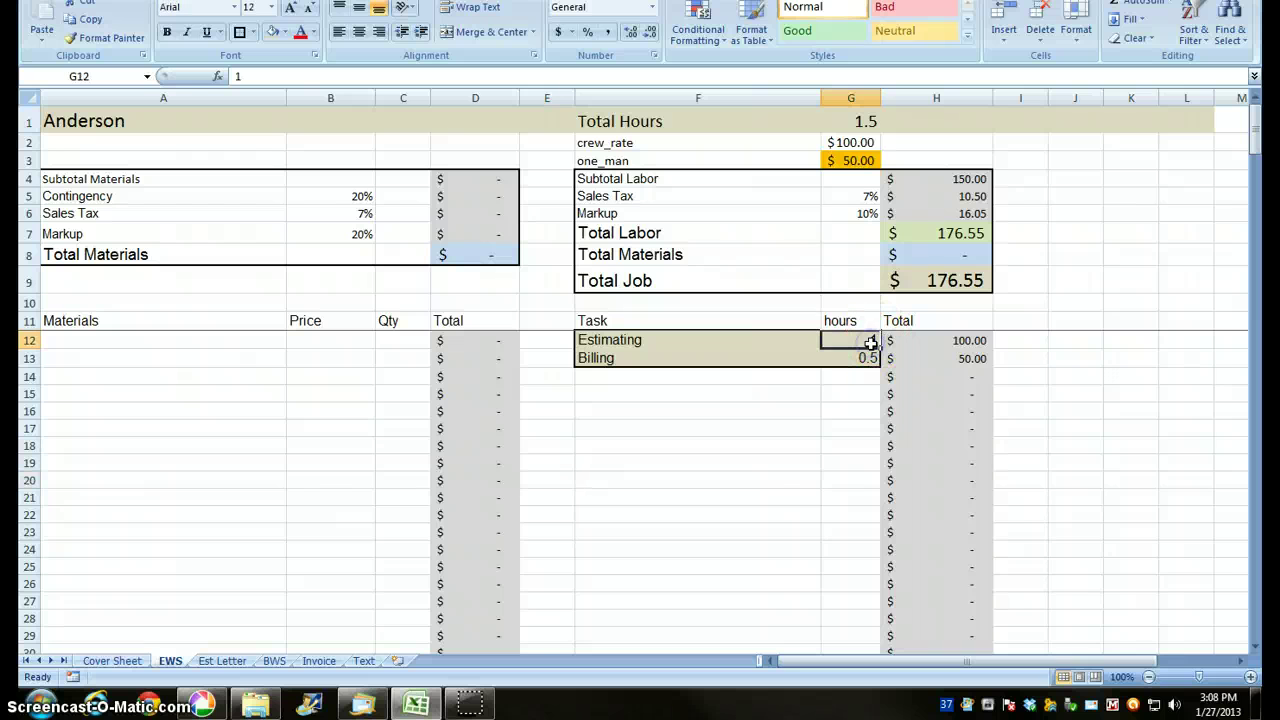
text(4)
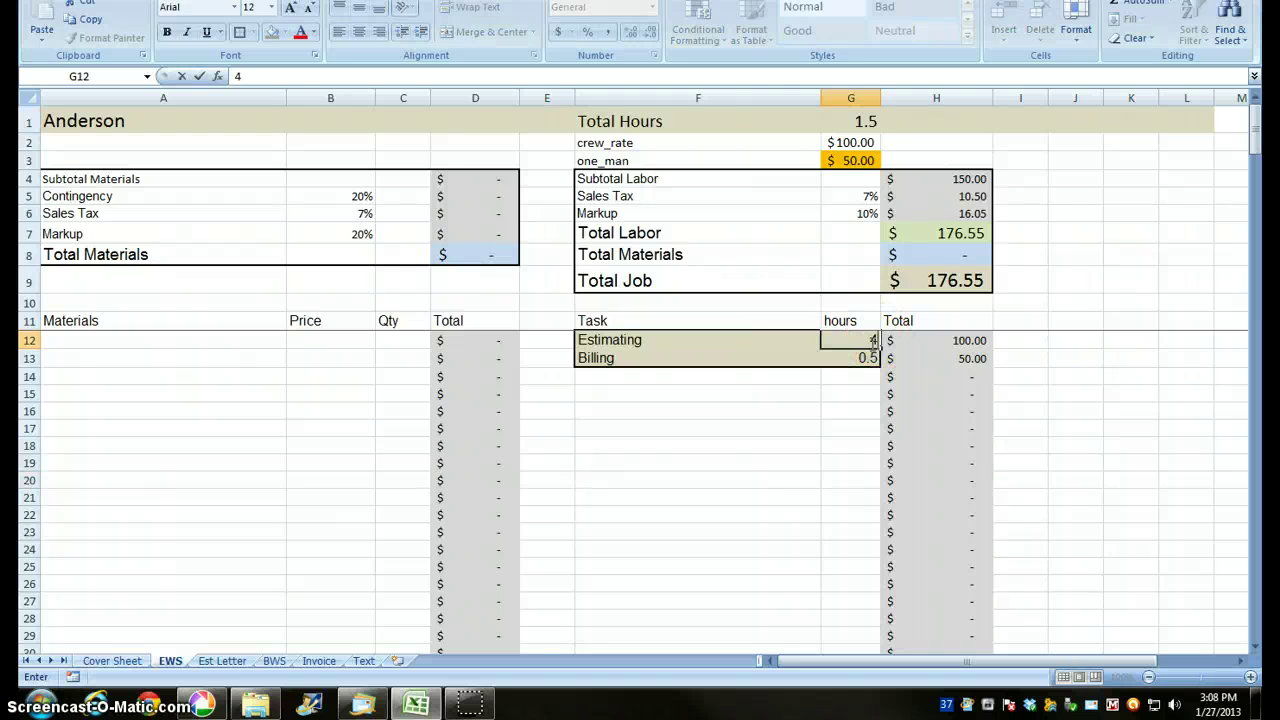
key(Return)
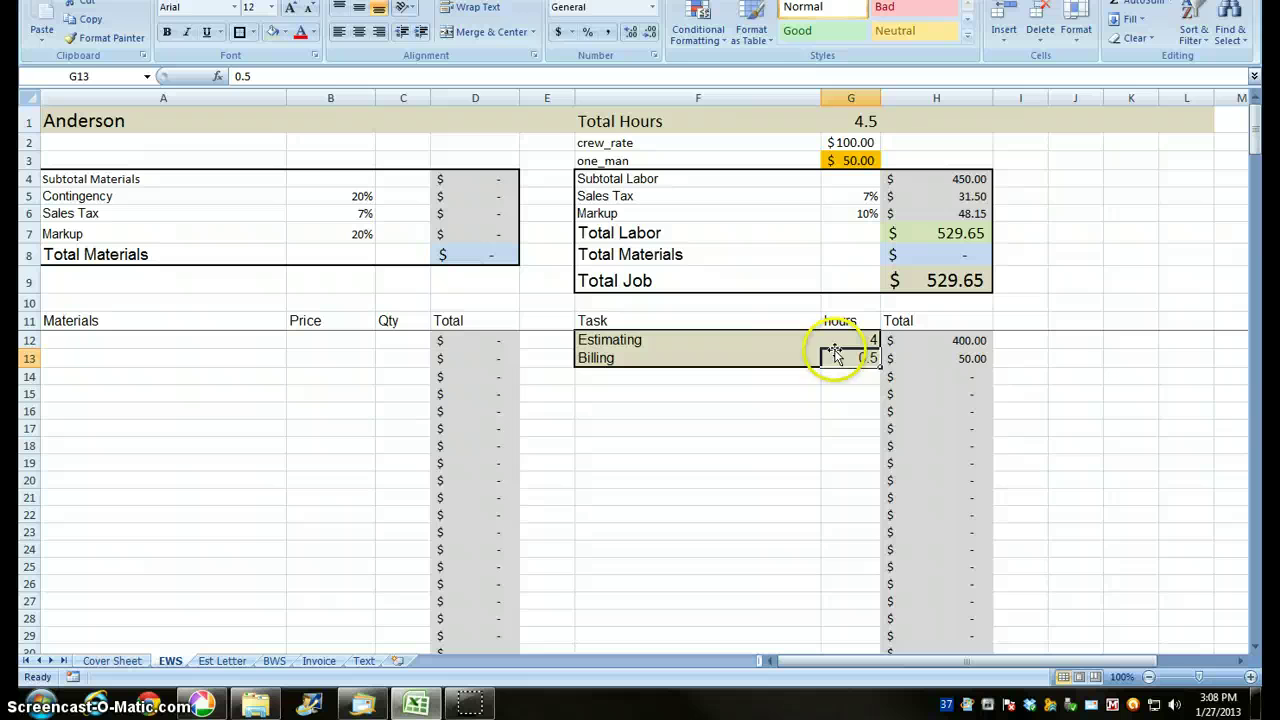
click(708, 442)
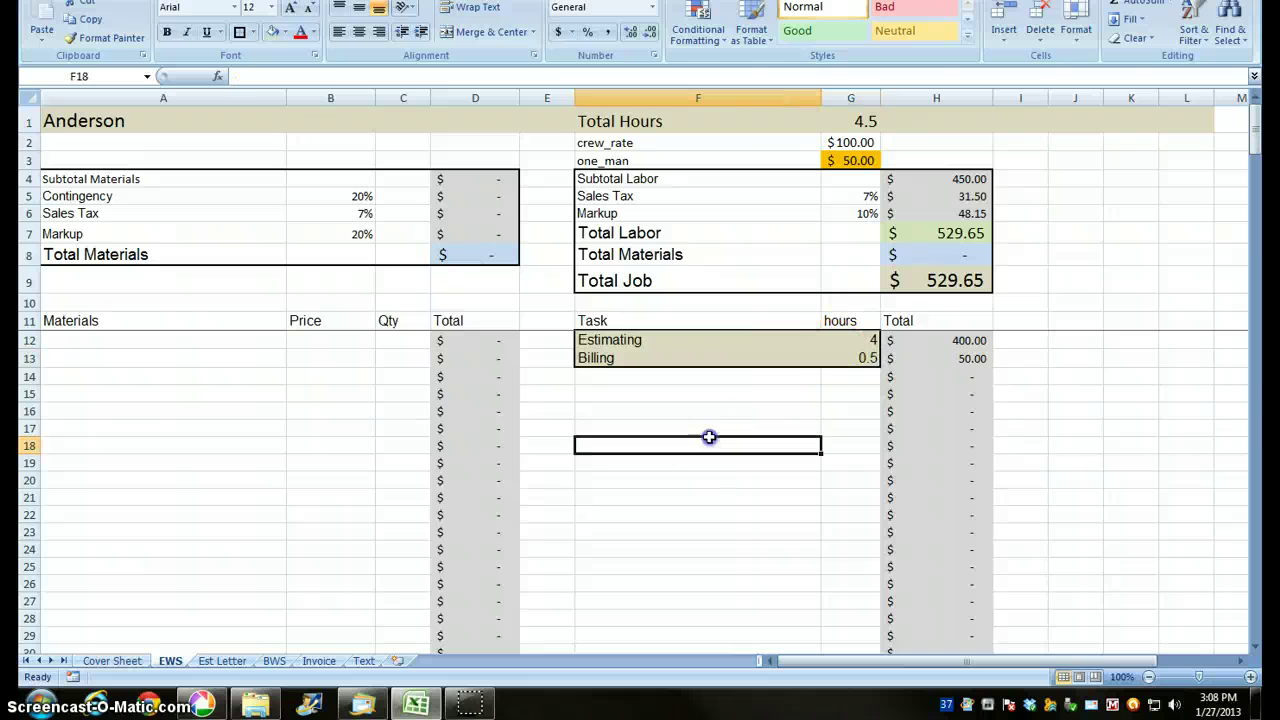
click(860, 340)
text(1)
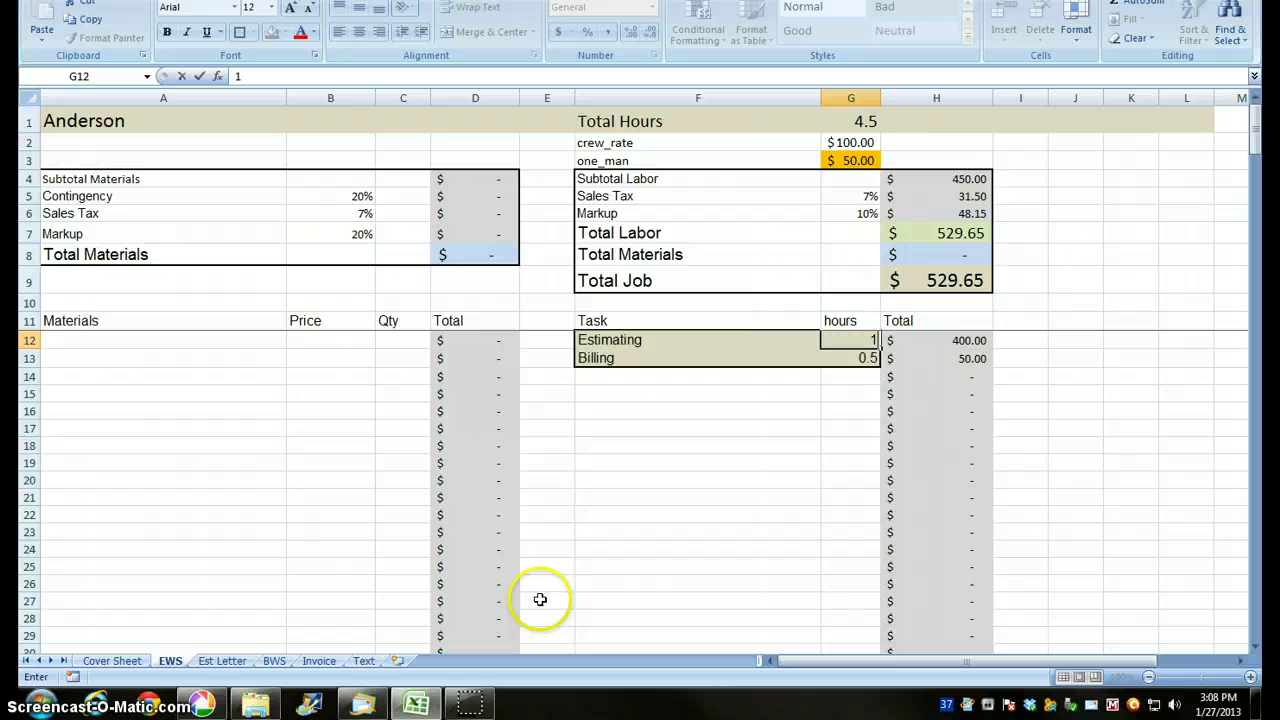
Open the Materials List Master YouTube workbook from the Dropbox folder.
click(257, 705)
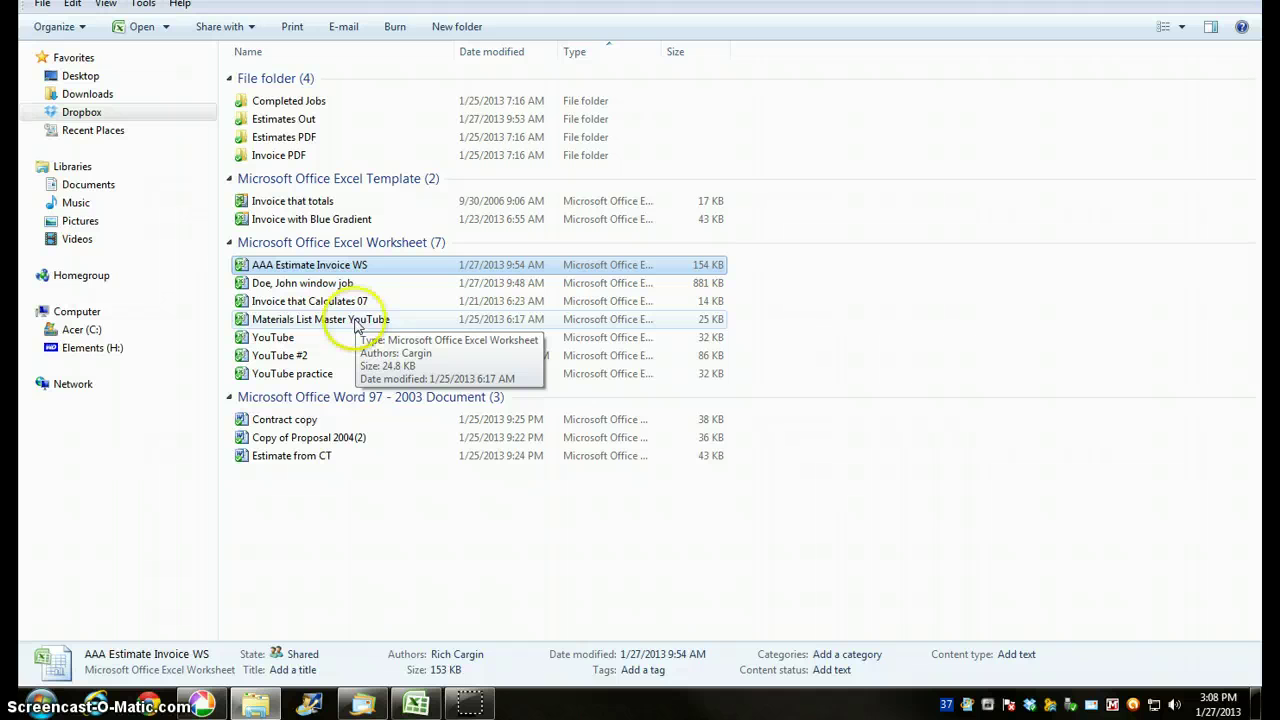
key(alt+Tab)
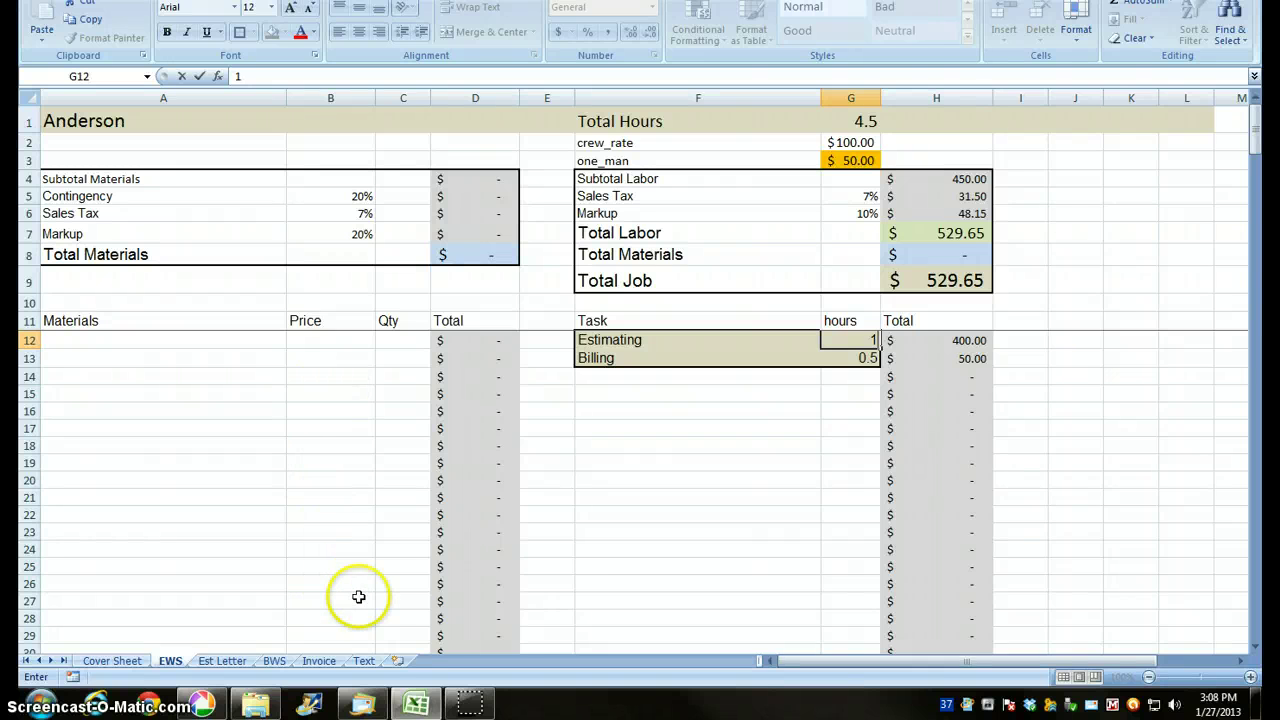
mouse_move(420, 703)
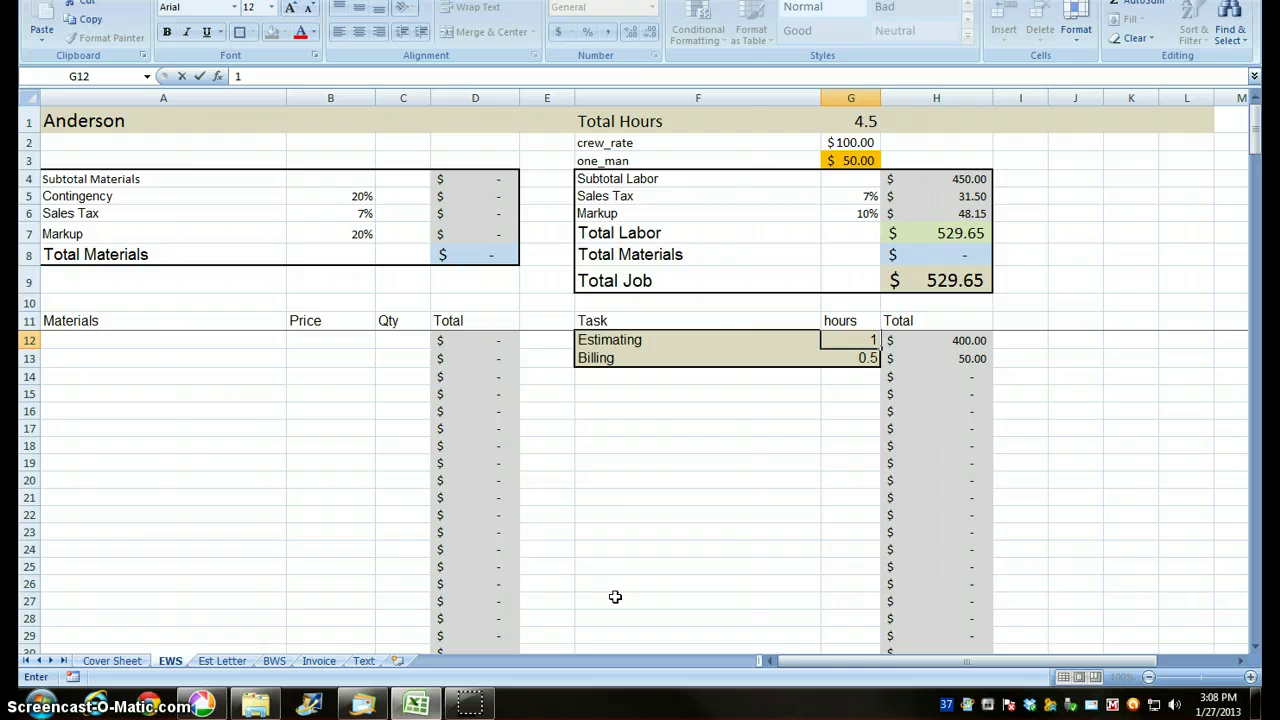
key(alt+Tab)
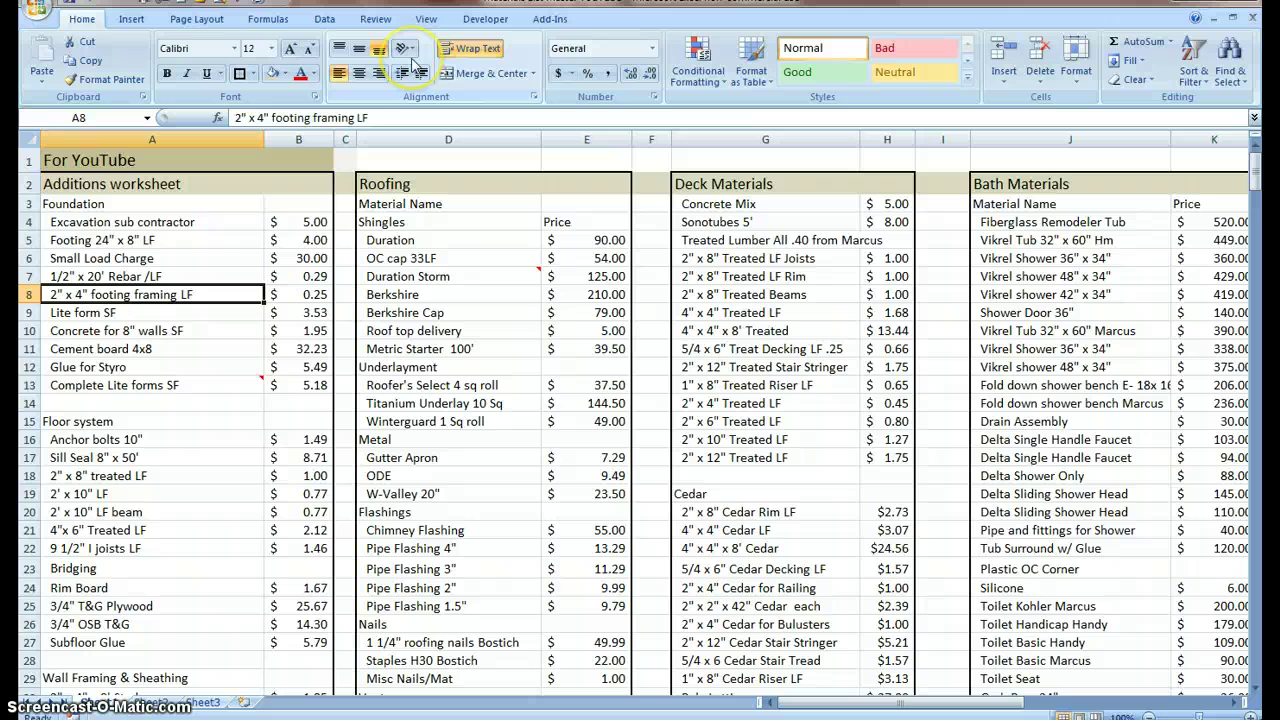
Arrange the Materials List Master YouTube and YouTube workbooks side by side with the Vertical option.
click(416, 20)
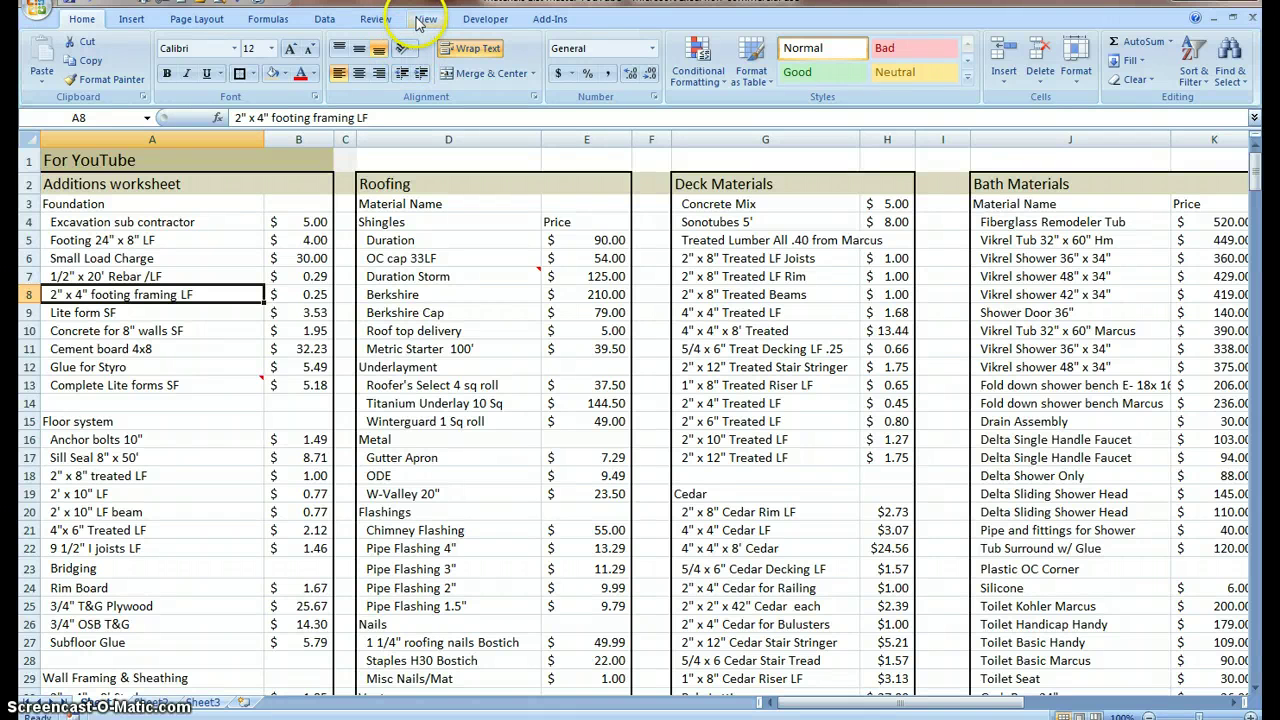
click(419, 20)
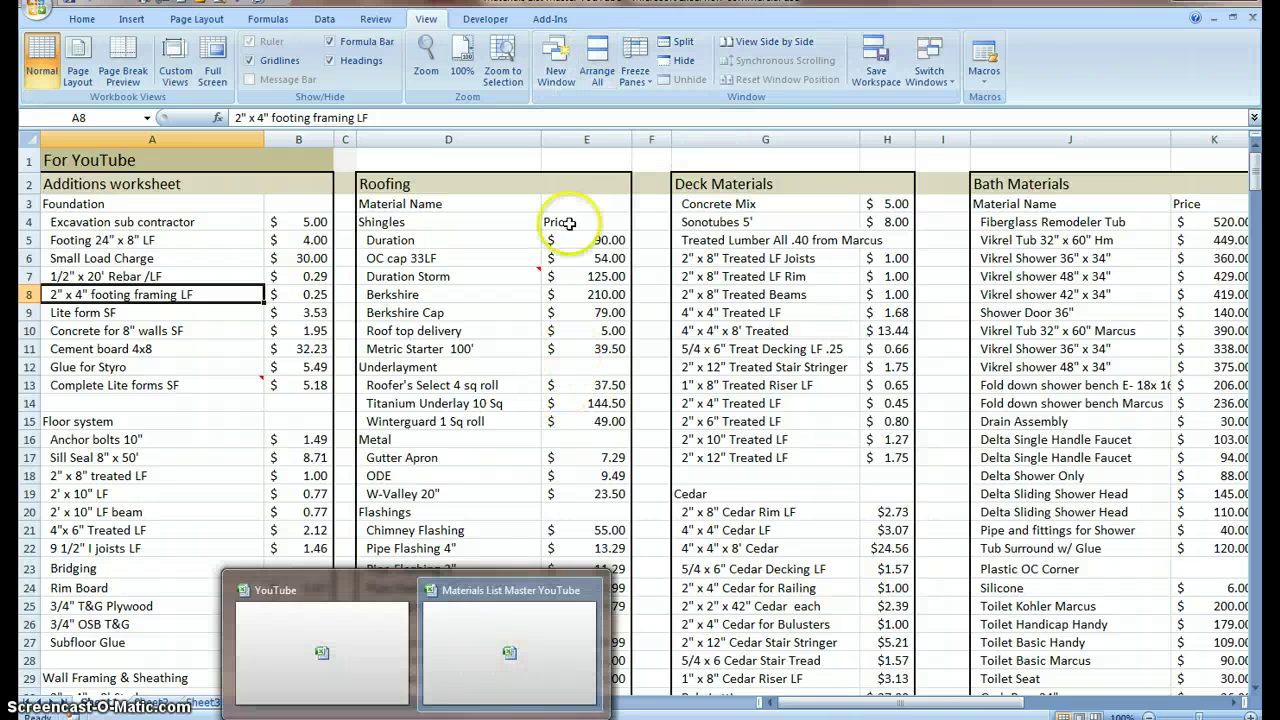
click(598, 62)
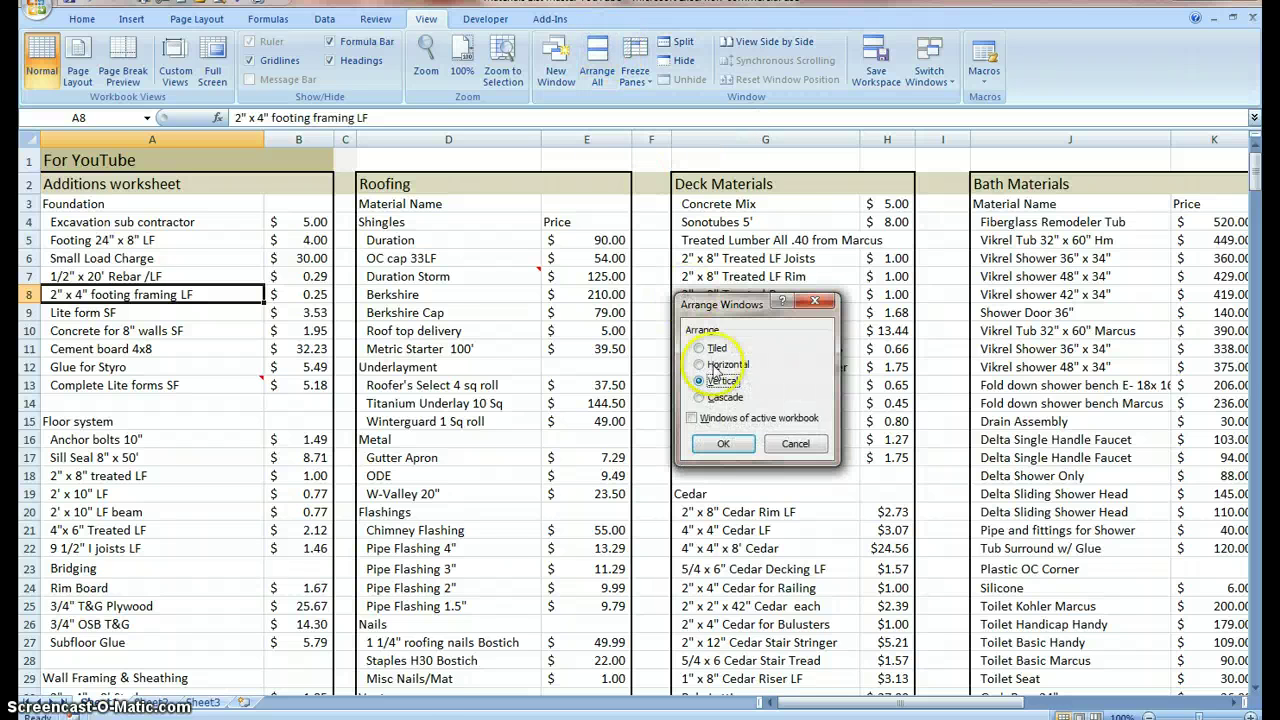
click(726, 444)
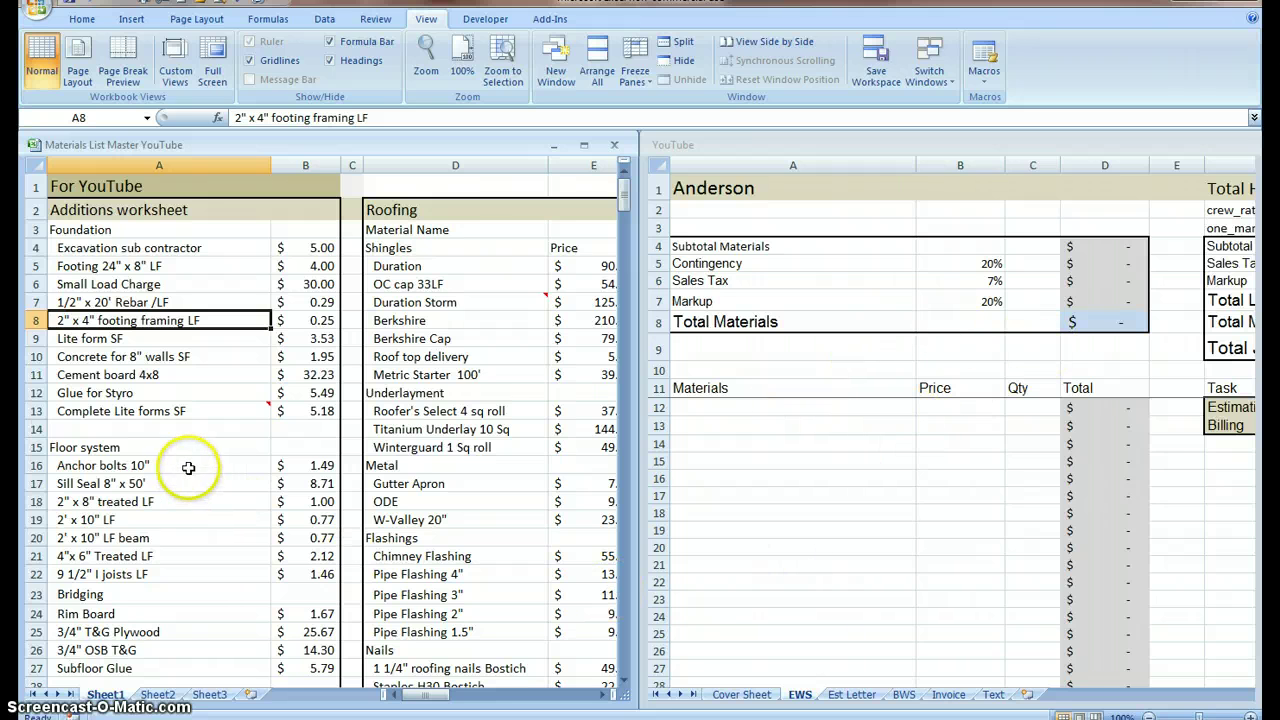
Copy the Floor system and Wall Framing & Sheathing items with their prices, A15:B43, from the materials list.
drag(113, 452, 283, 580)
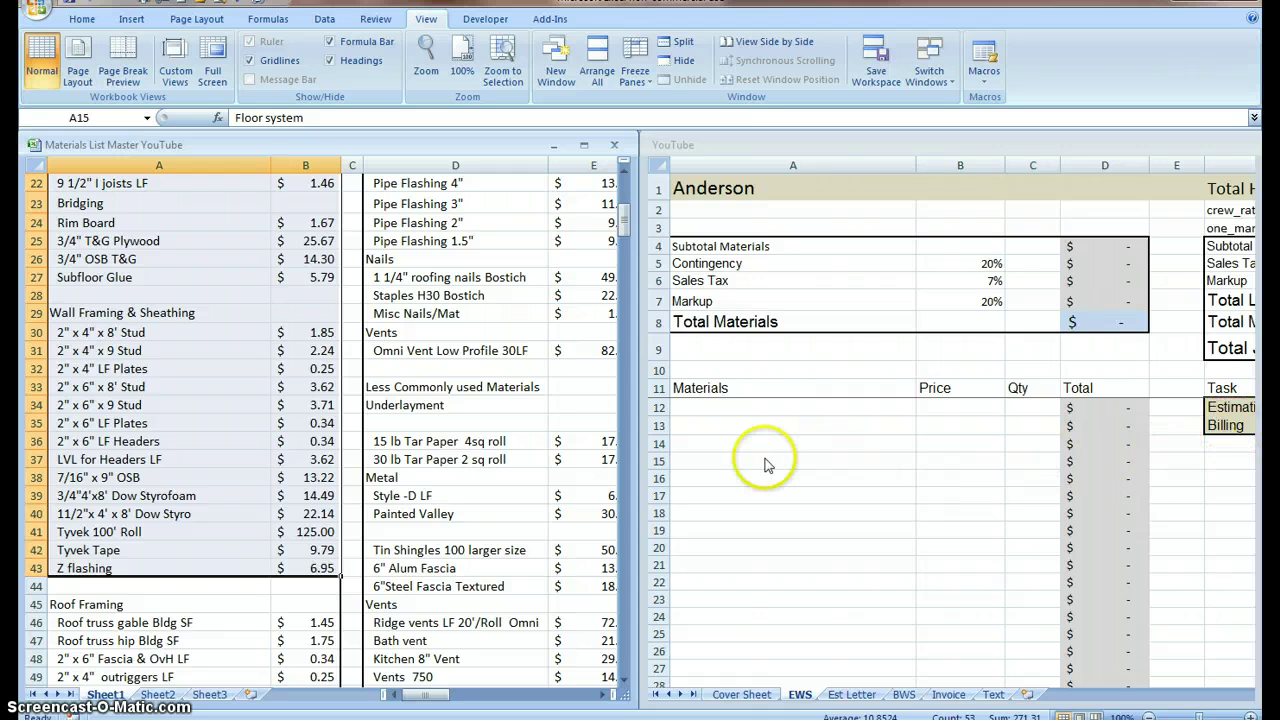
click(693, 441)
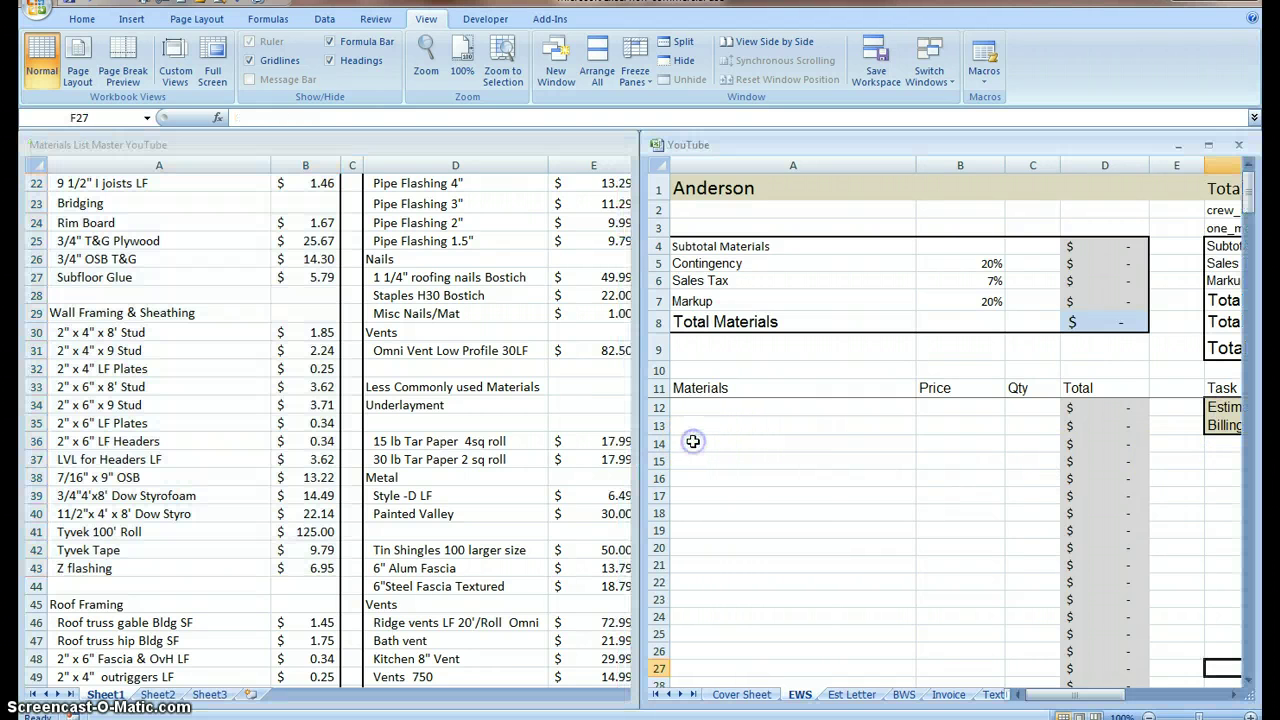
click(693, 441)
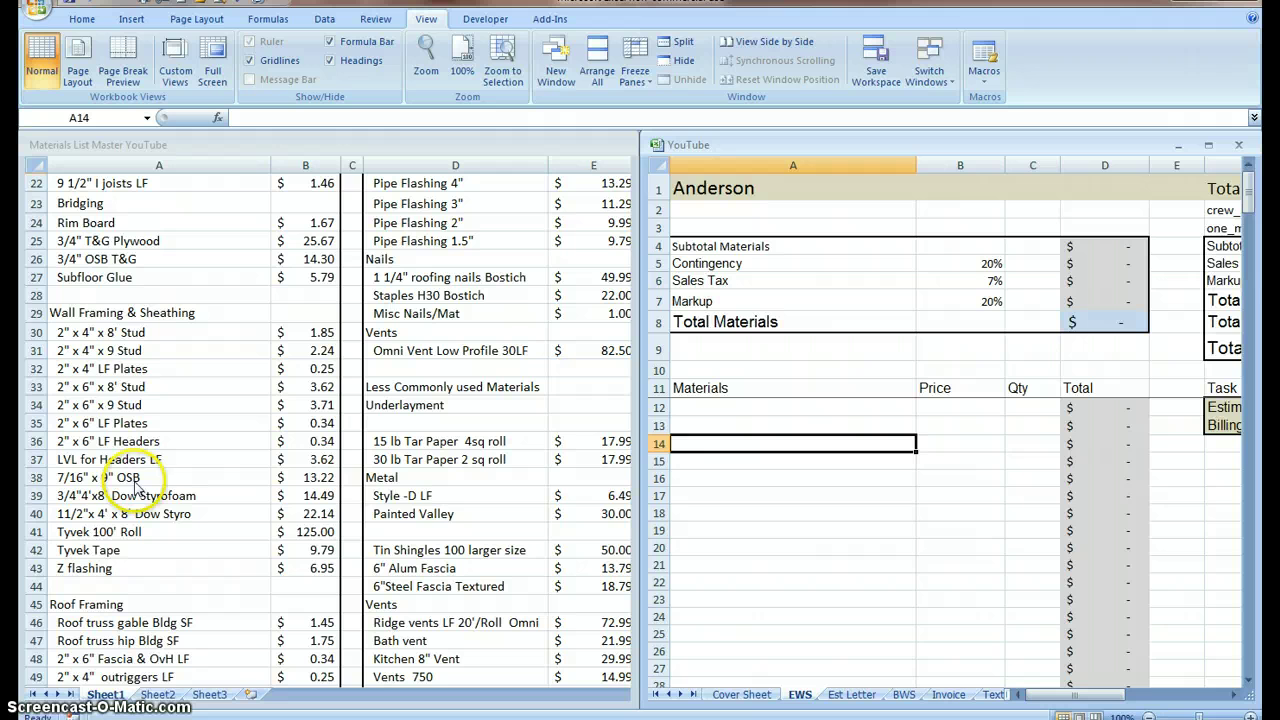
click(310, 568)
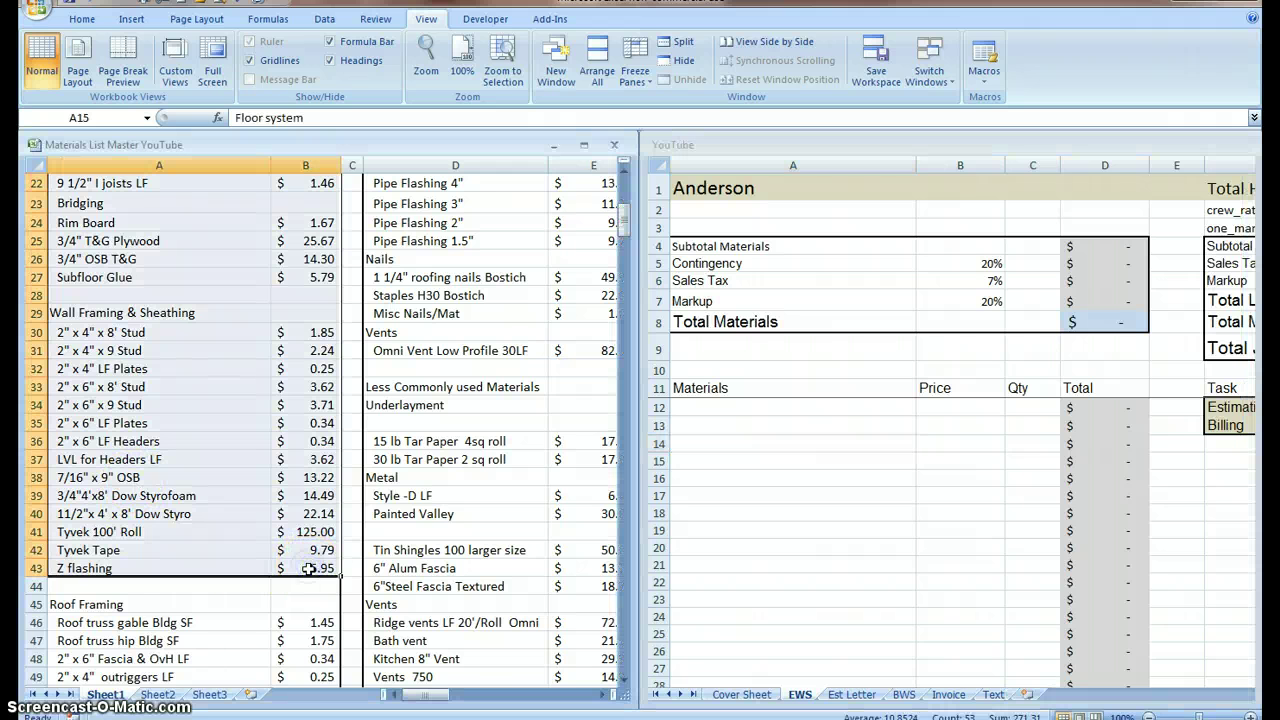
click(81, 20)
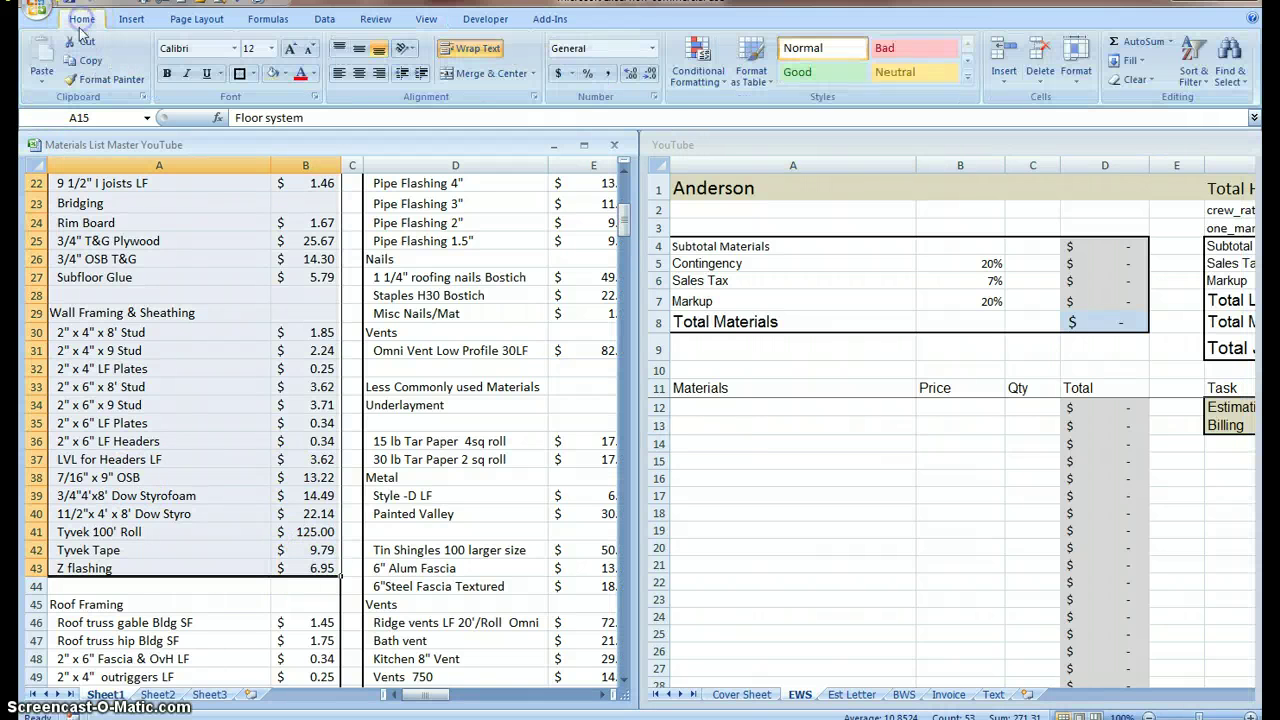
click(90, 60)
scroll(540, 340, up, 7)
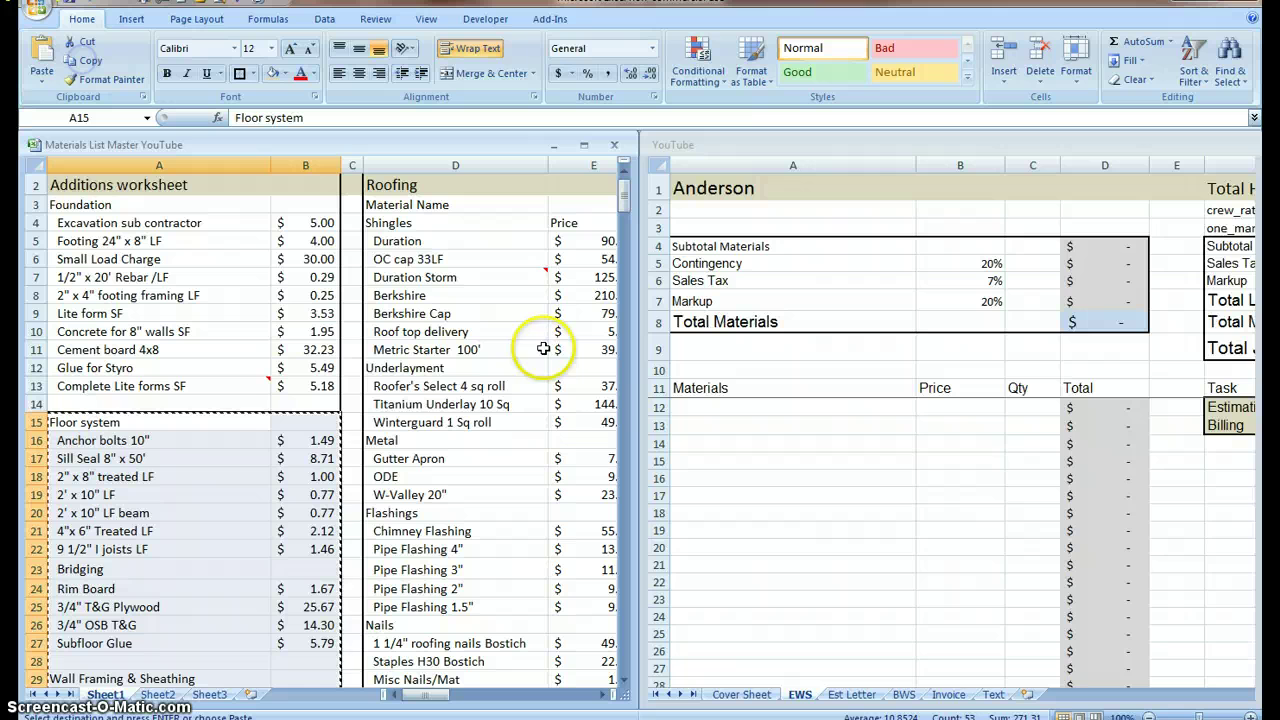
Paste the copied materials into the EWS sheet starting at A14 and close the Materials List Master YouTube workbook.
click(684, 445)
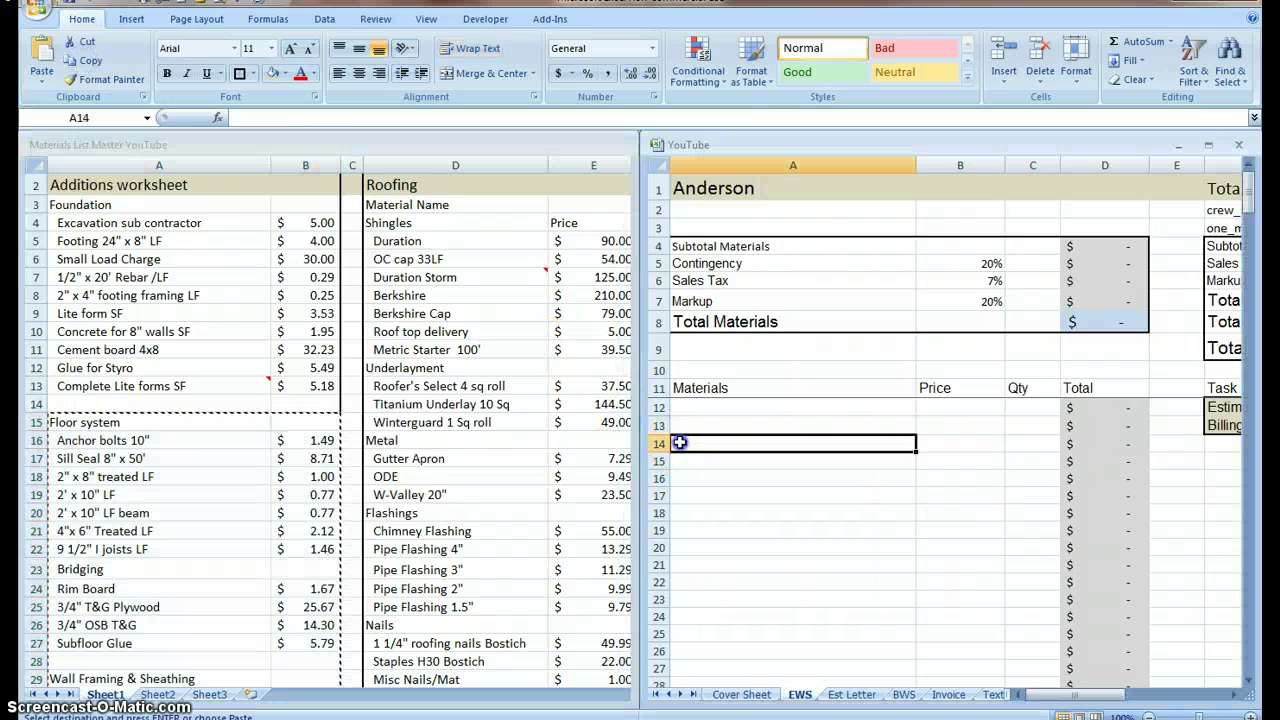
click(42, 52)
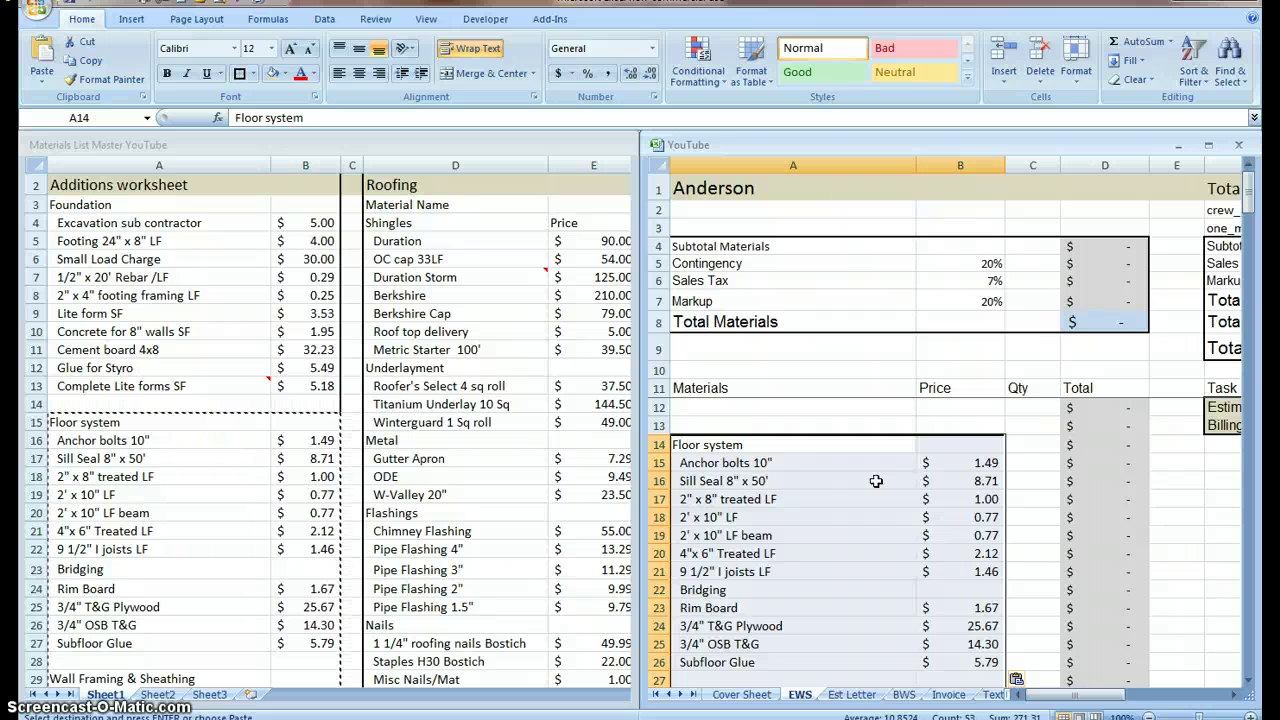
click(549, 147)
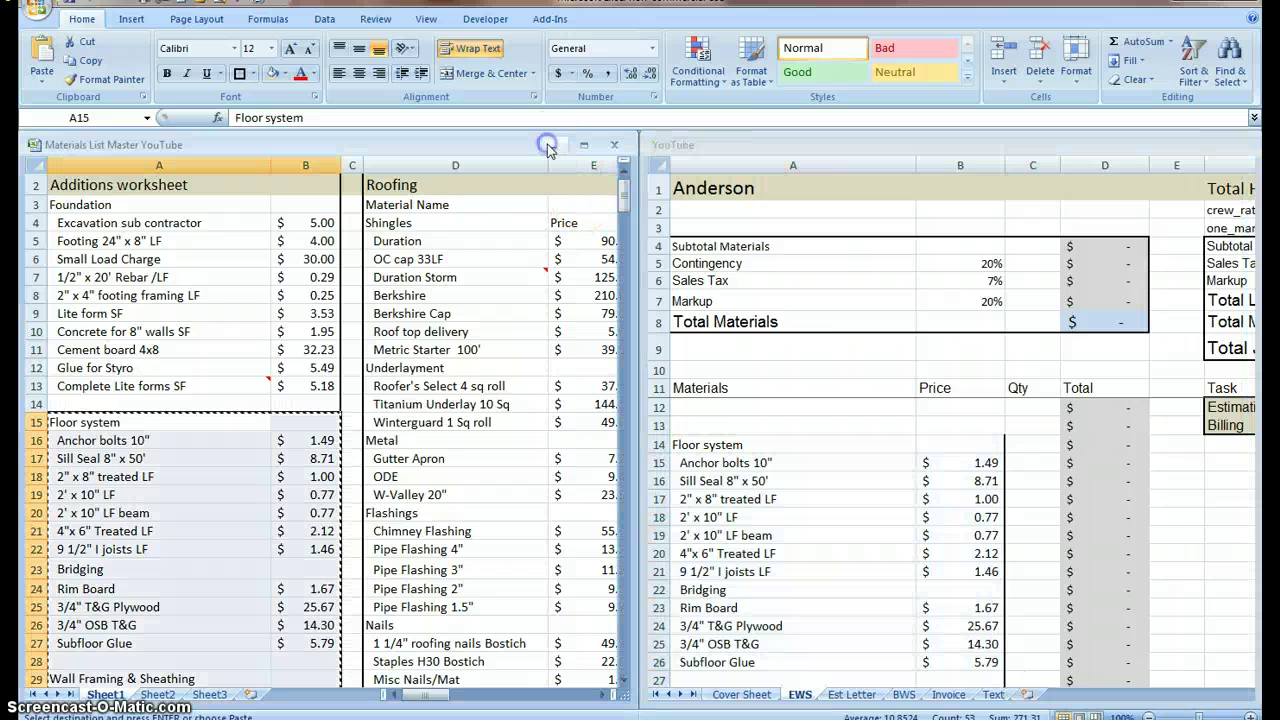
click(613, 145)
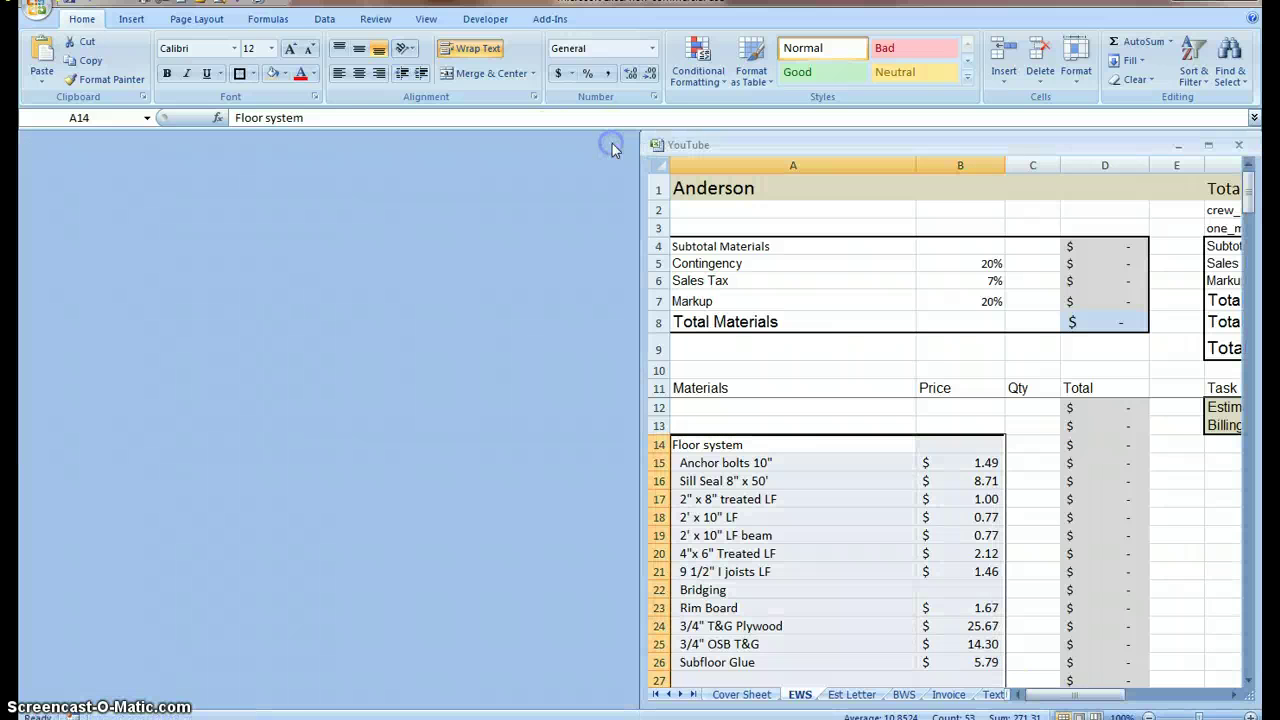
Maximize the YouTube workbook and copy the Floor system and Walls task list, A24:A58, from the Text sheet.
click(1210, 147)
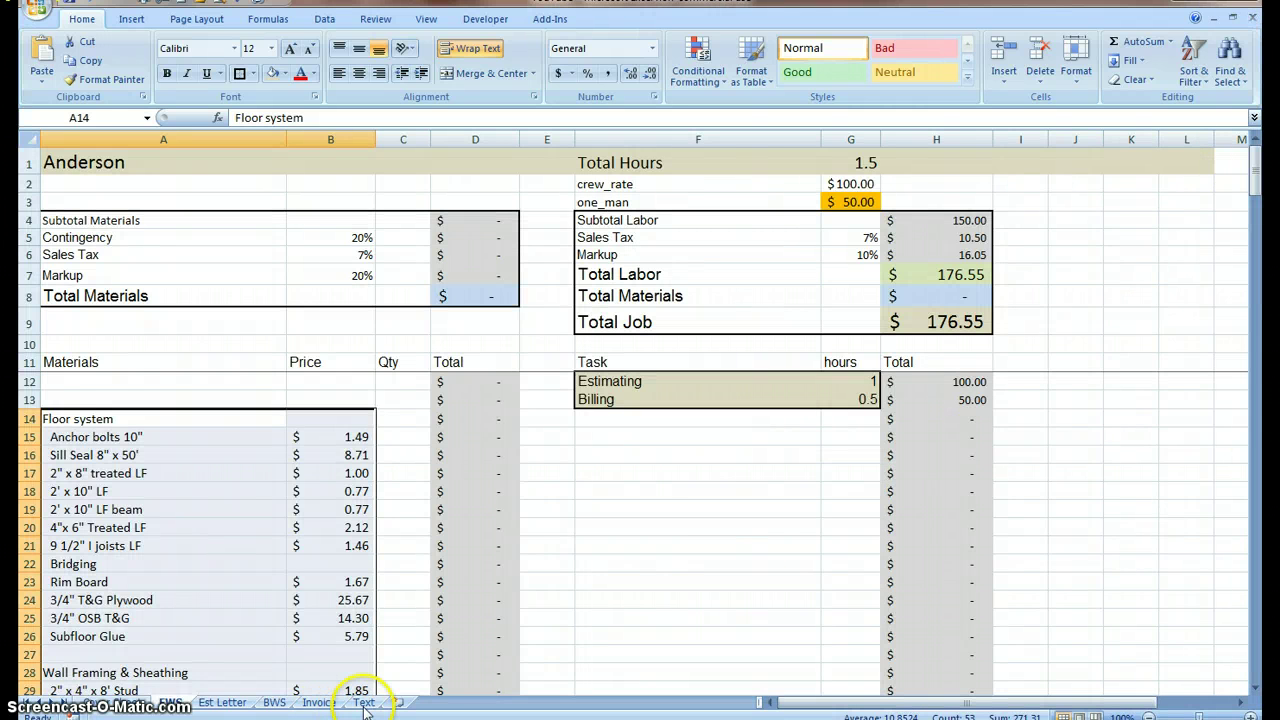
click(365, 703)
scroll(514, 606, down, 2)
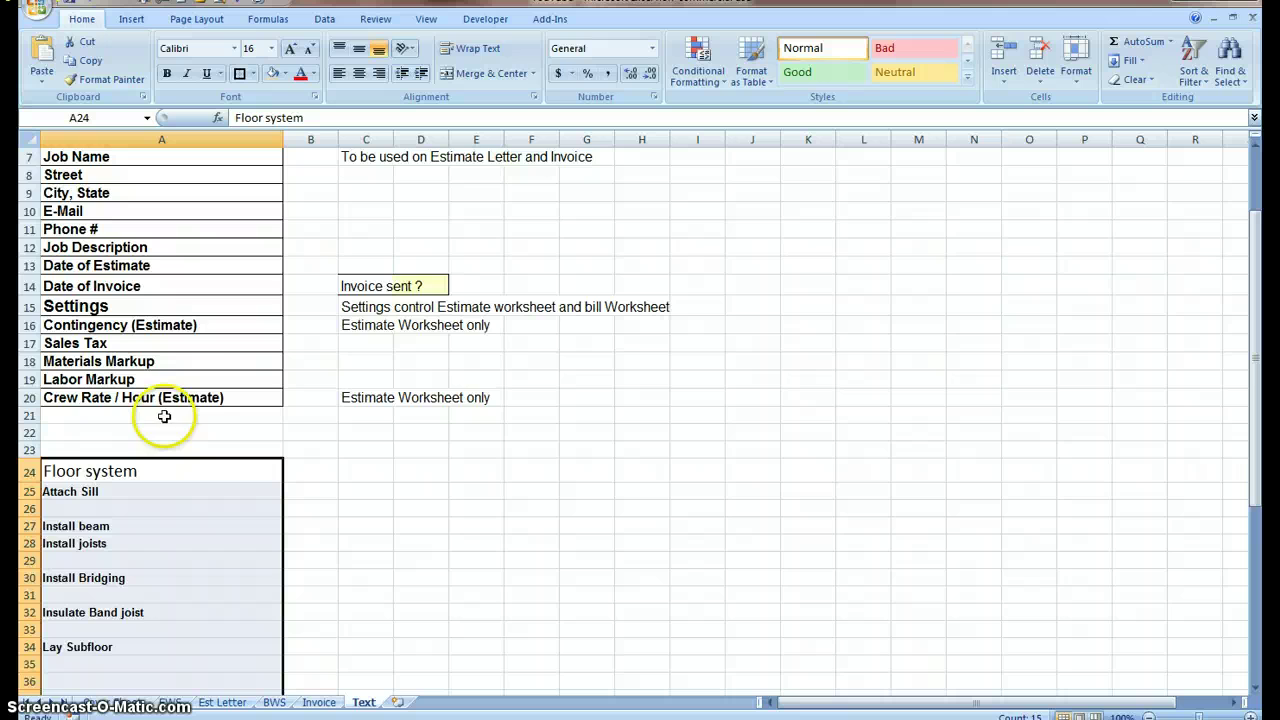
drag(77, 466, 240, 708)
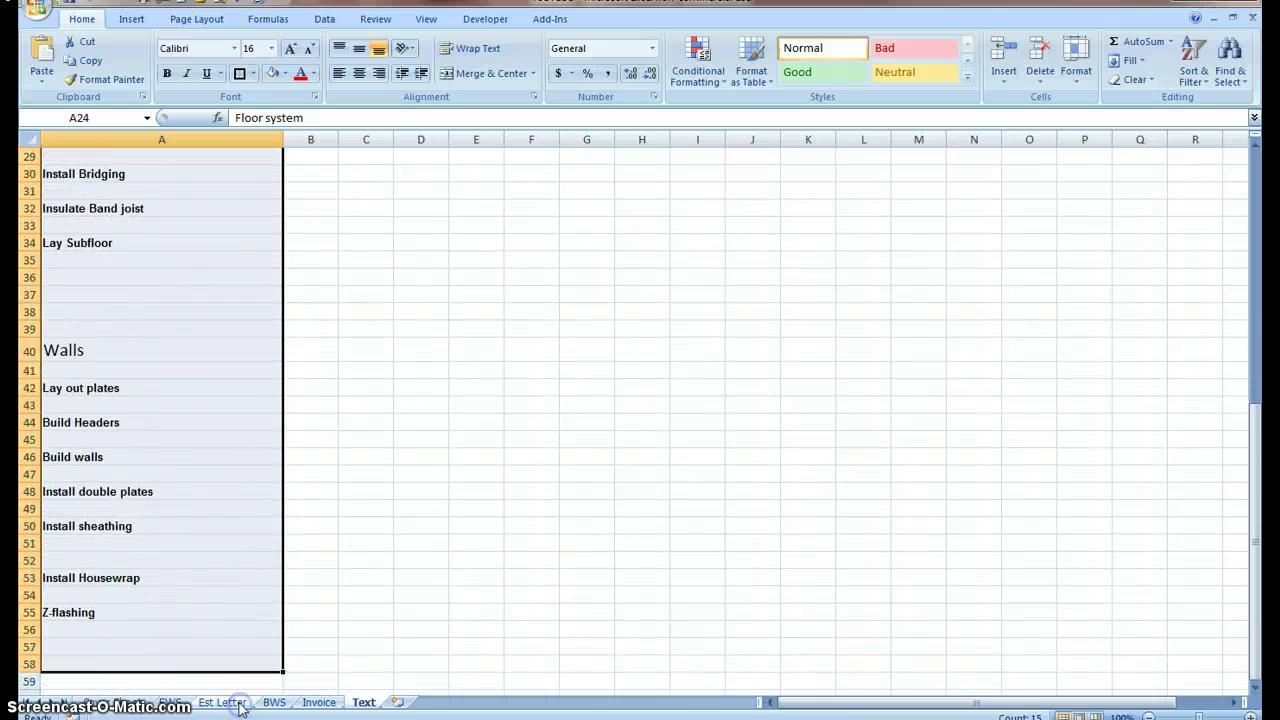
click(84, 62)
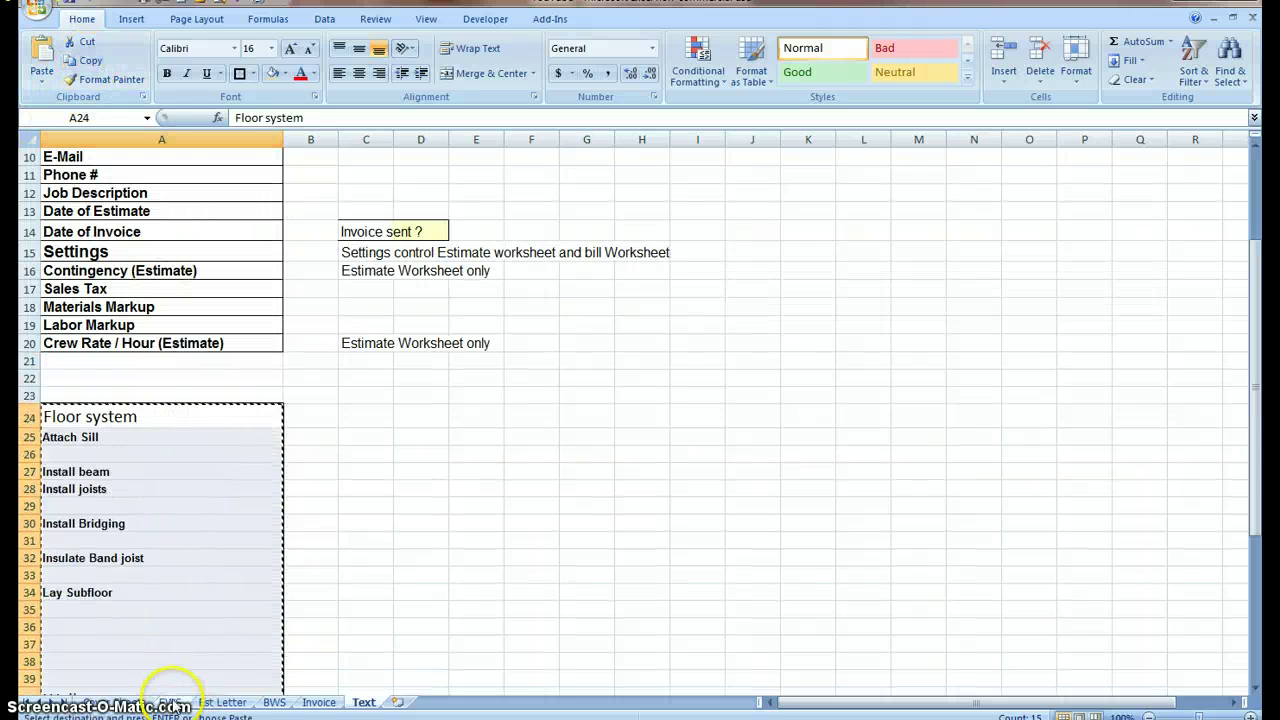
Paste the copied task list into the Task column of the EWS sheet starting at F14.
click(171, 703)
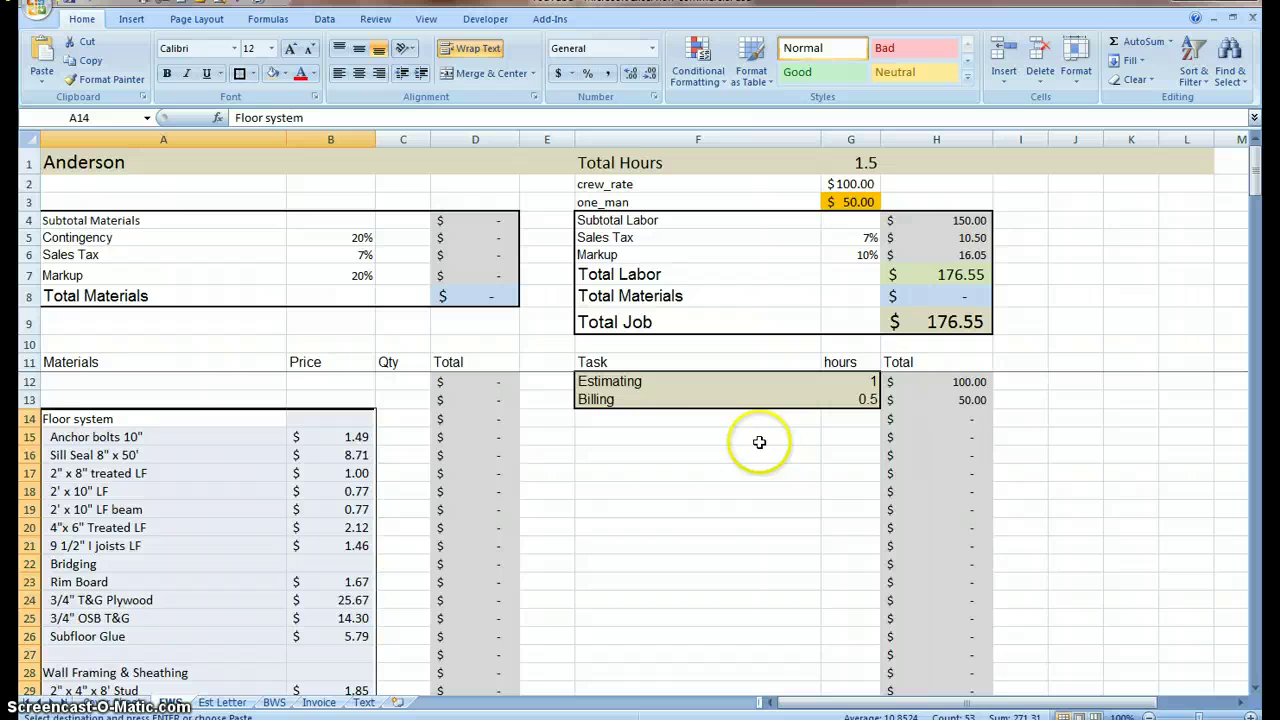
click(654, 422)
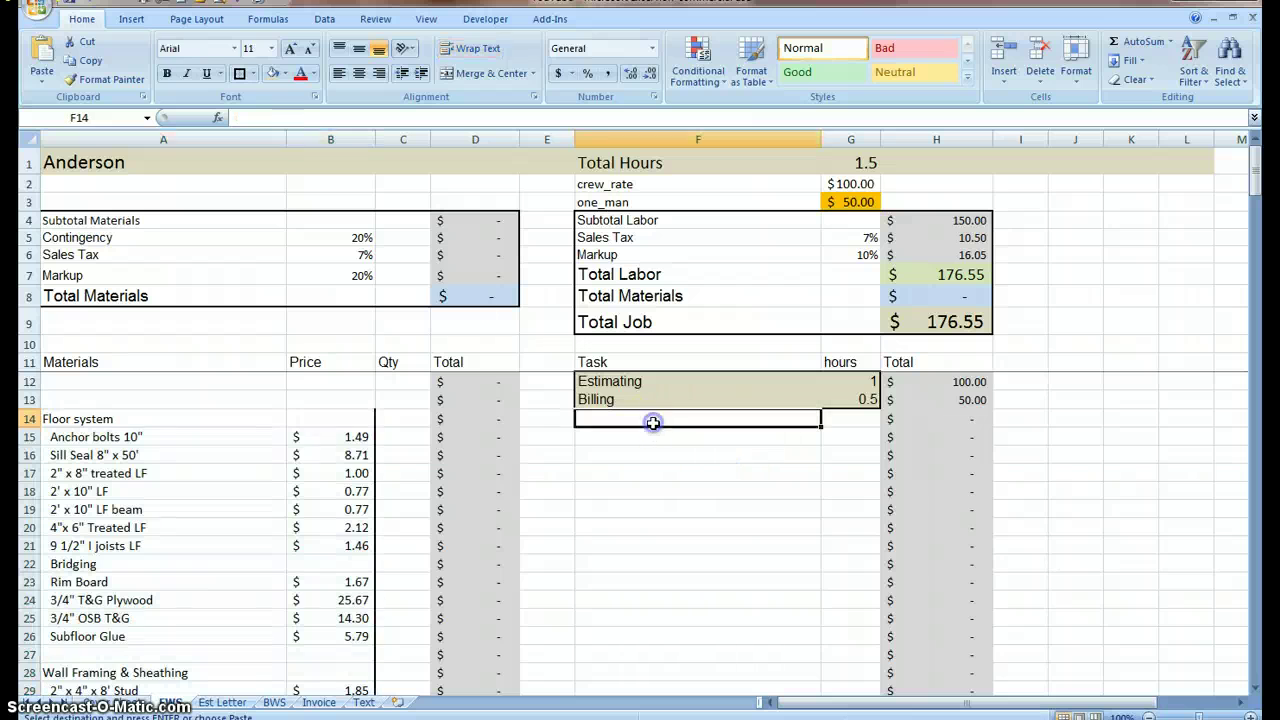
click(43, 50)
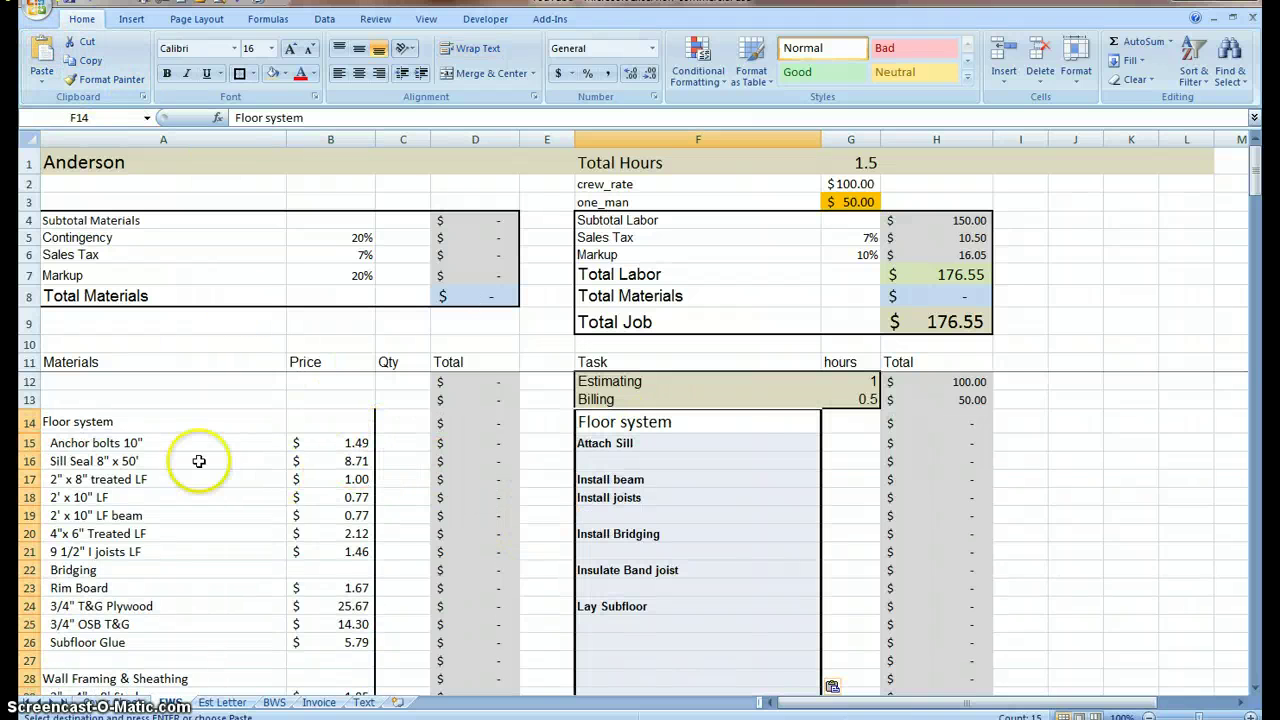
Remove all borders from the pasted materials and prices in A14:B42 of the EWS sheet.
drag(200, 423, 320, 527)
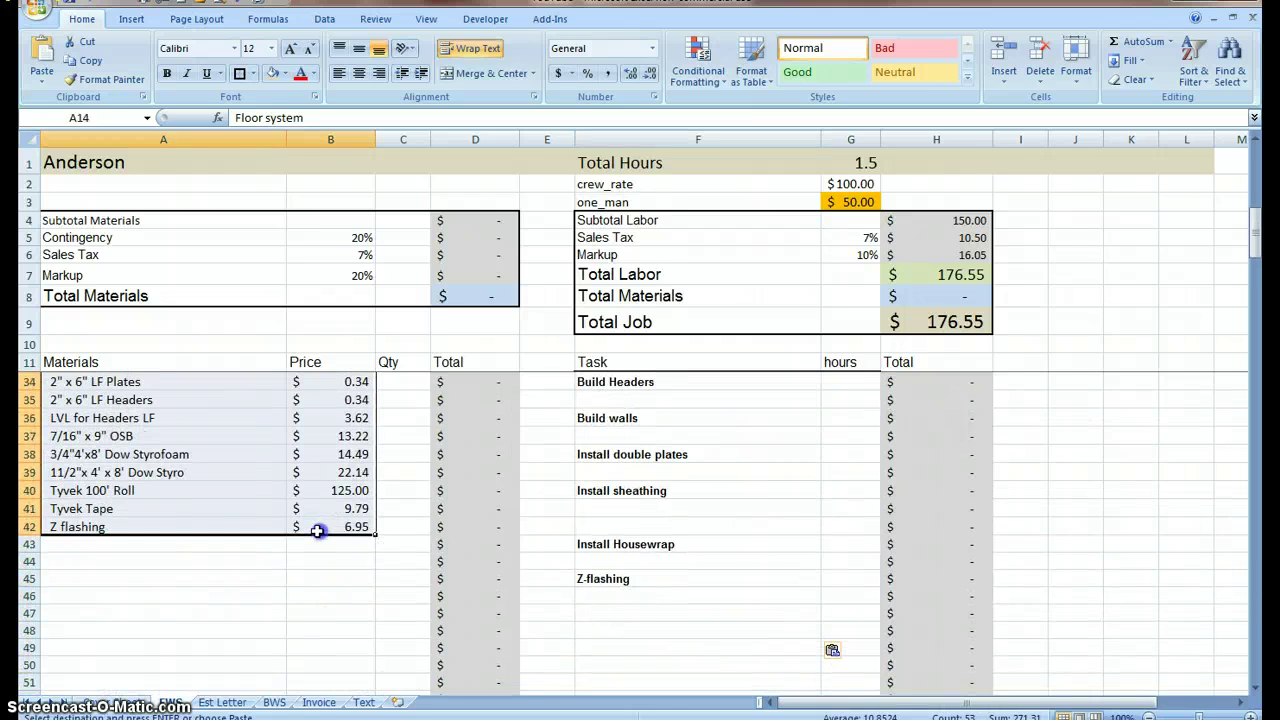
click(255, 78)
click(293, 194)
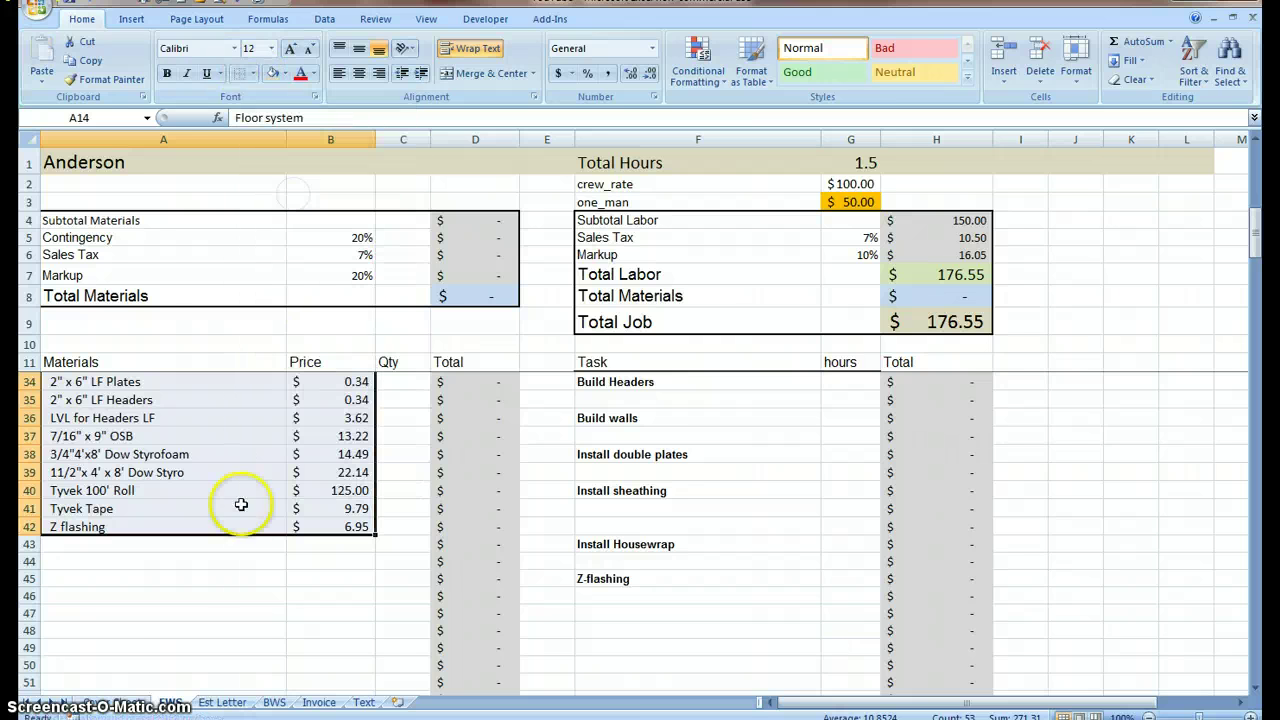
click(262, 587)
Enter Floor system quantities of 20 for Anchor bolts 10", 2 for Sill Seal 8" x 50' and 64 for 2" x 8" treated LF.
scroll(265, 588, up, 7)
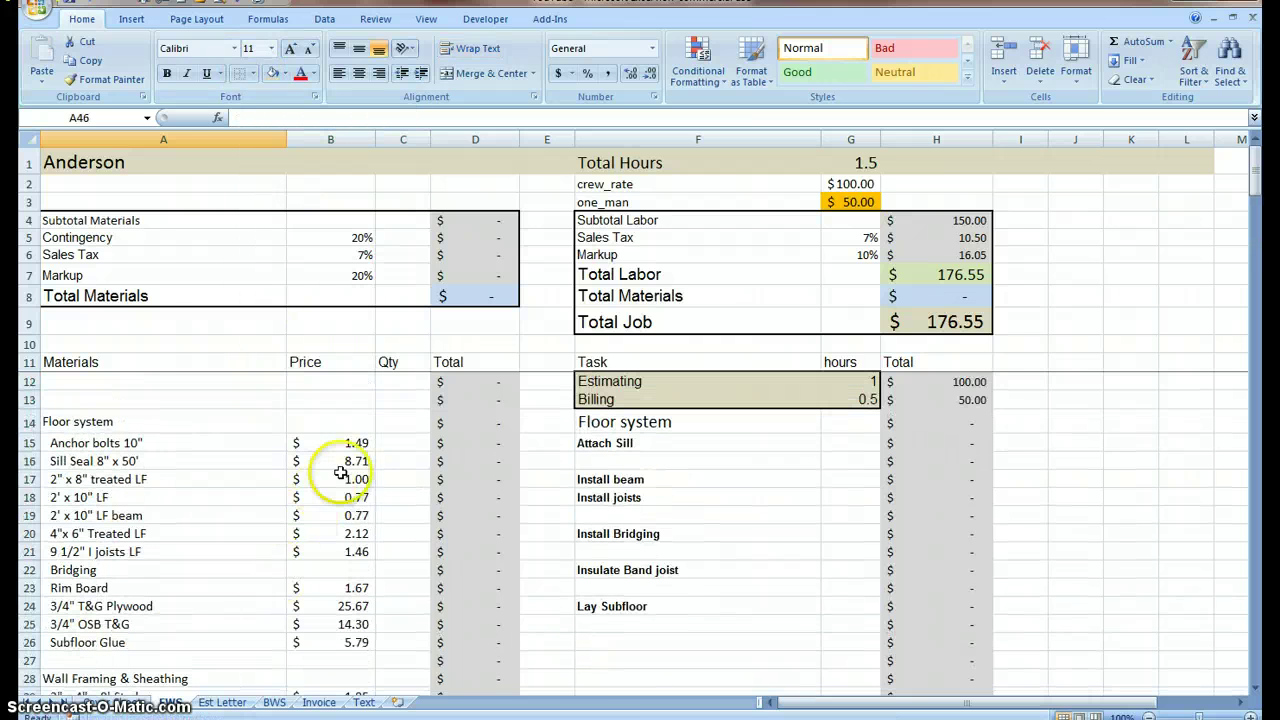
click(391, 446)
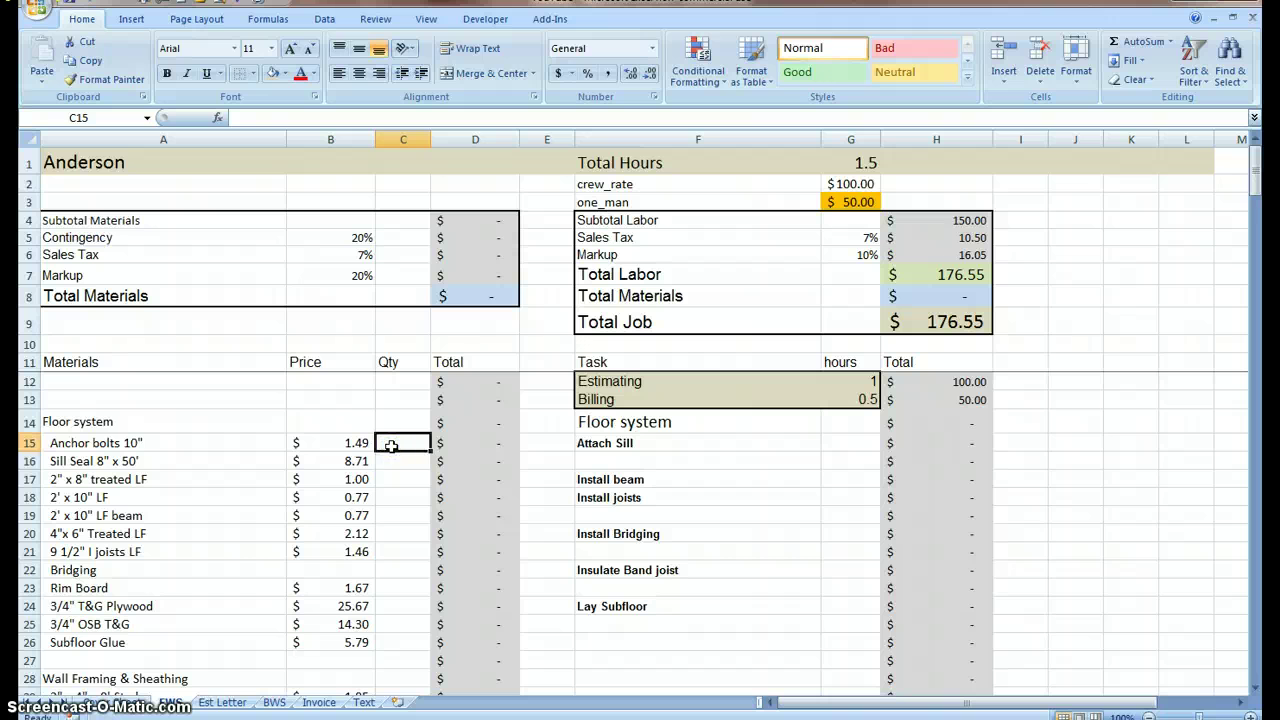
text(20)
key(Return)
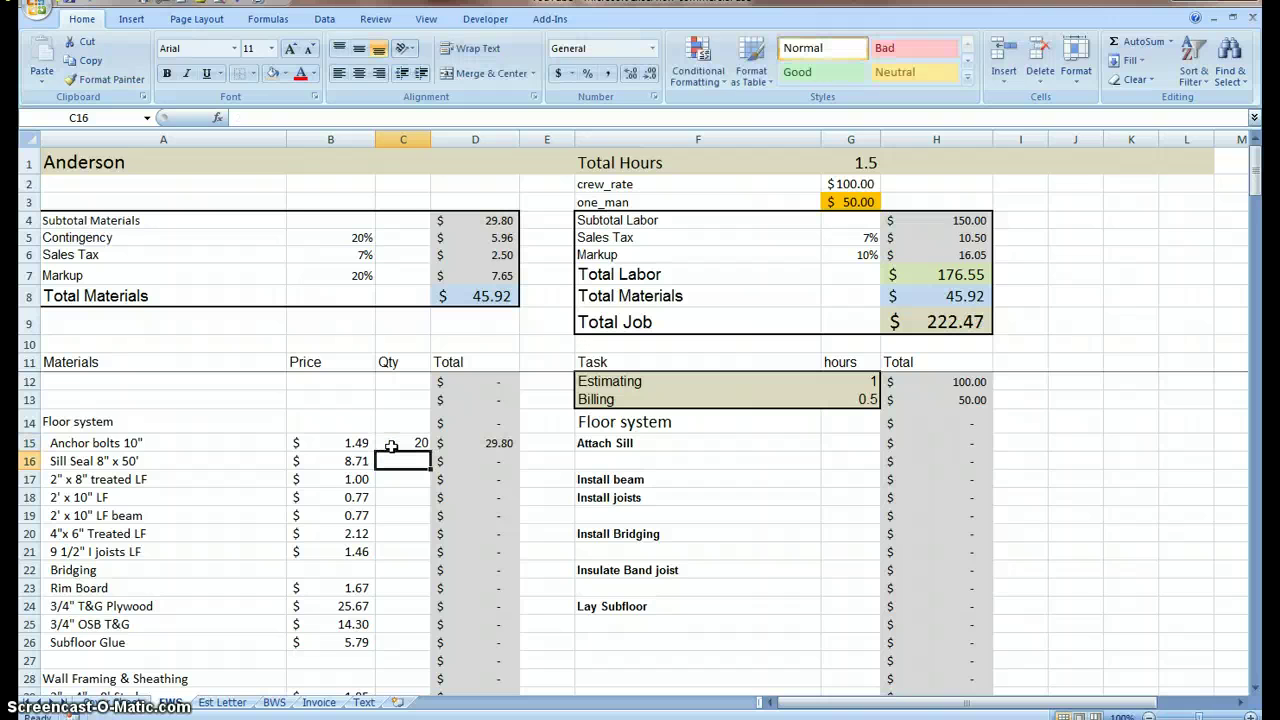
text(2)
key(Return)
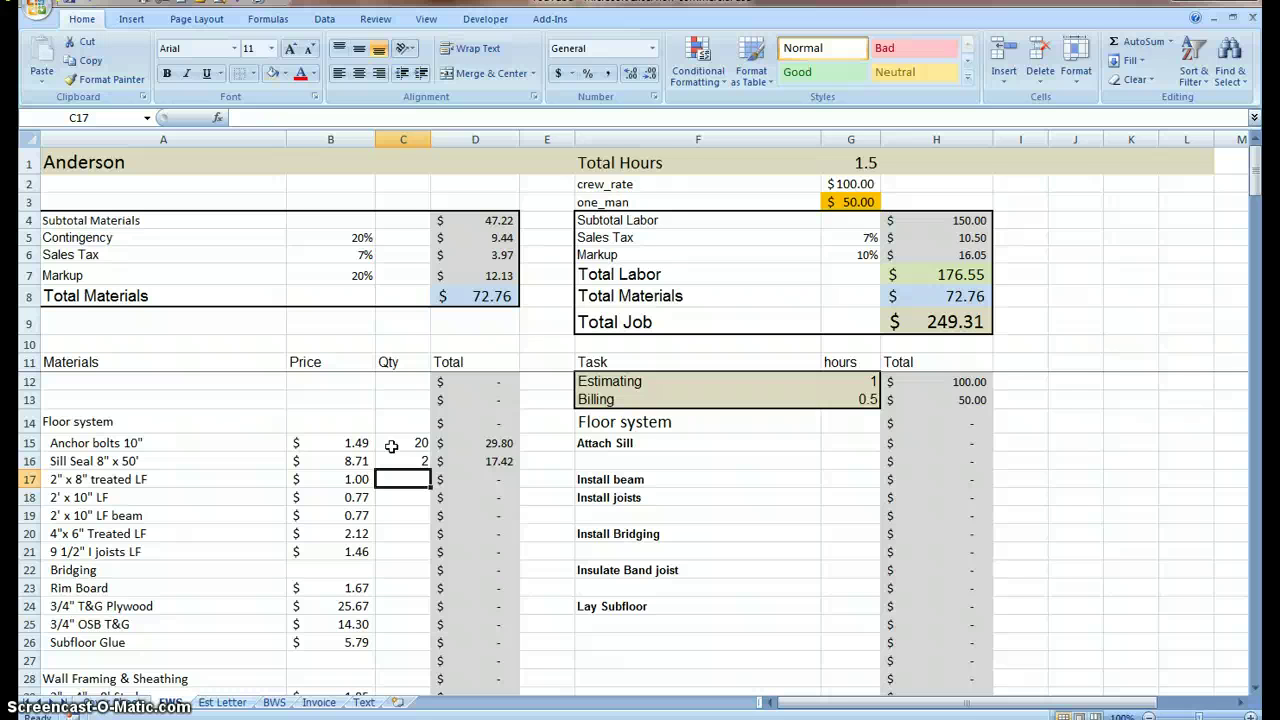
text(64)
key(Return)
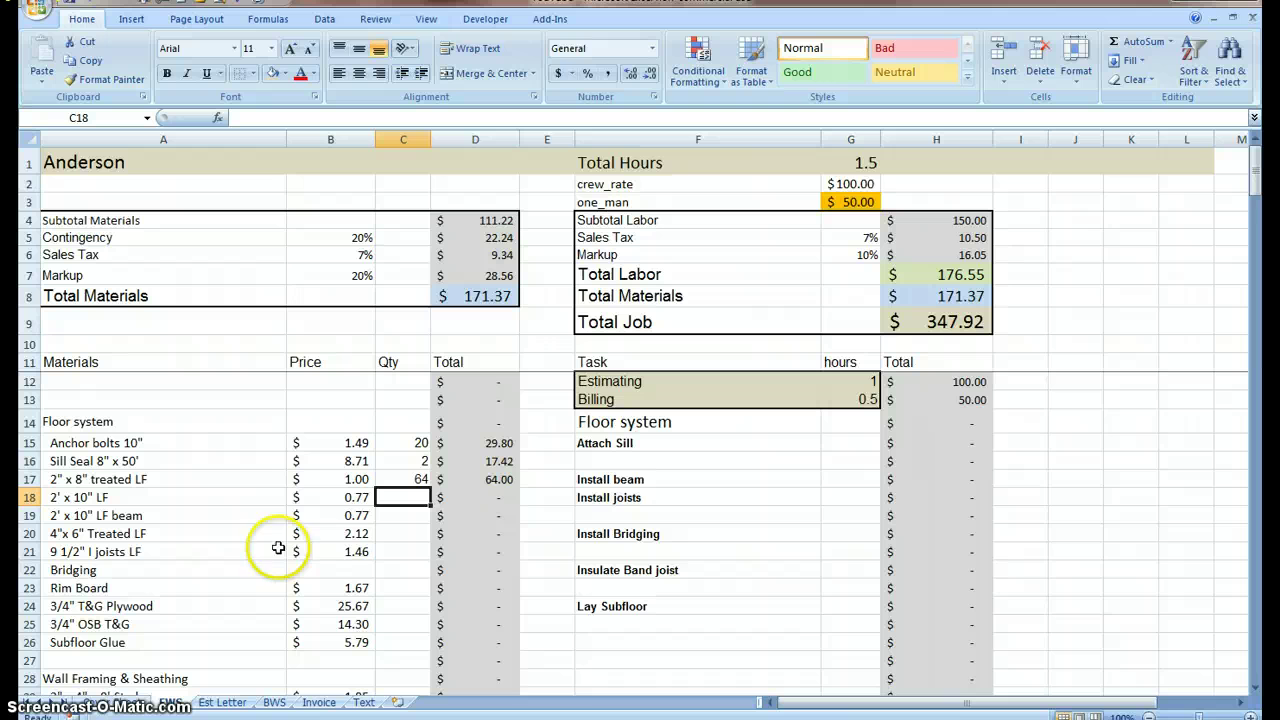
Enter quantities of 32 for the 2' x 10" LF beam, 8 for 4"x 6" Treated LF and 200 for 9 1/2" I joists LF.
click(395, 535)
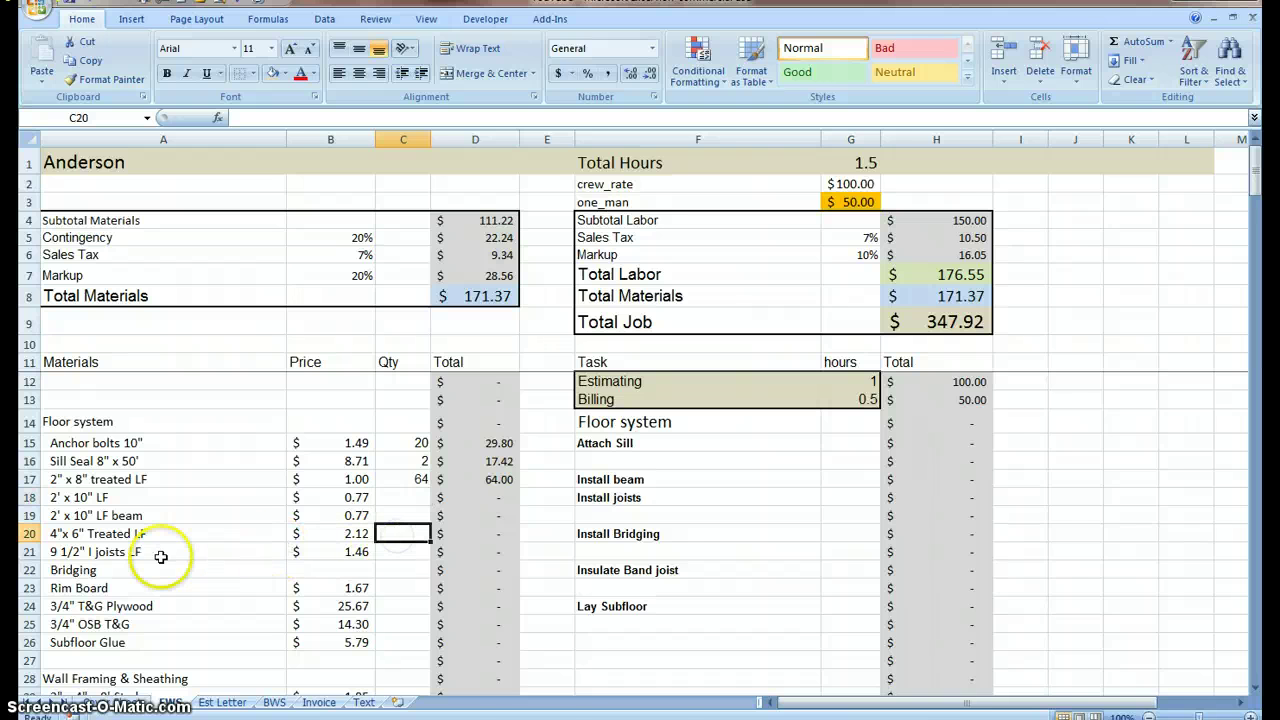
click(396, 518)
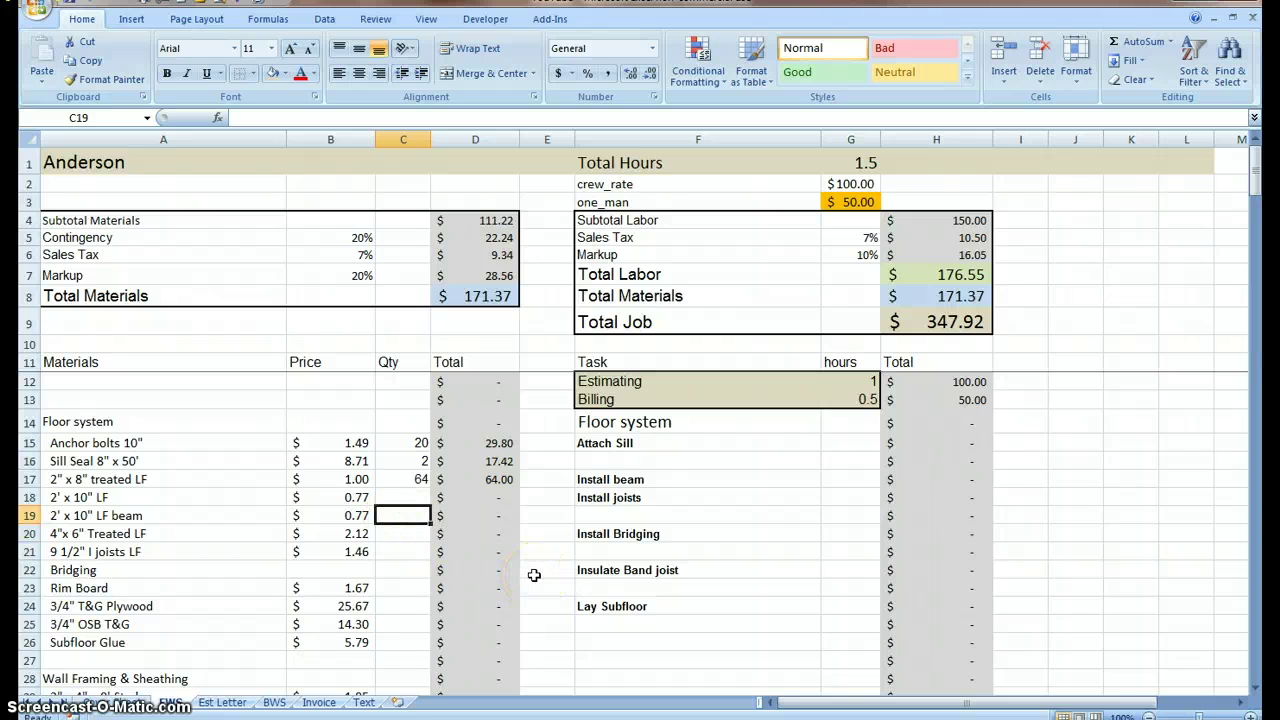
text(32)
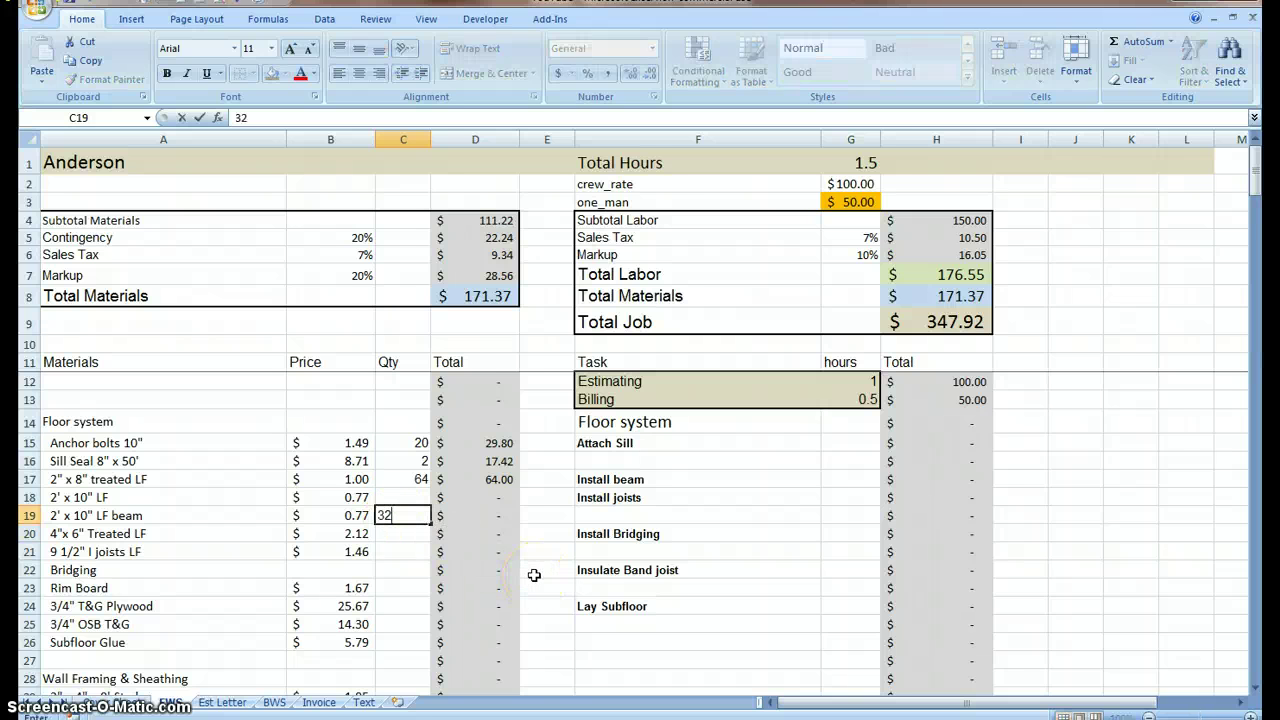
key(Return)
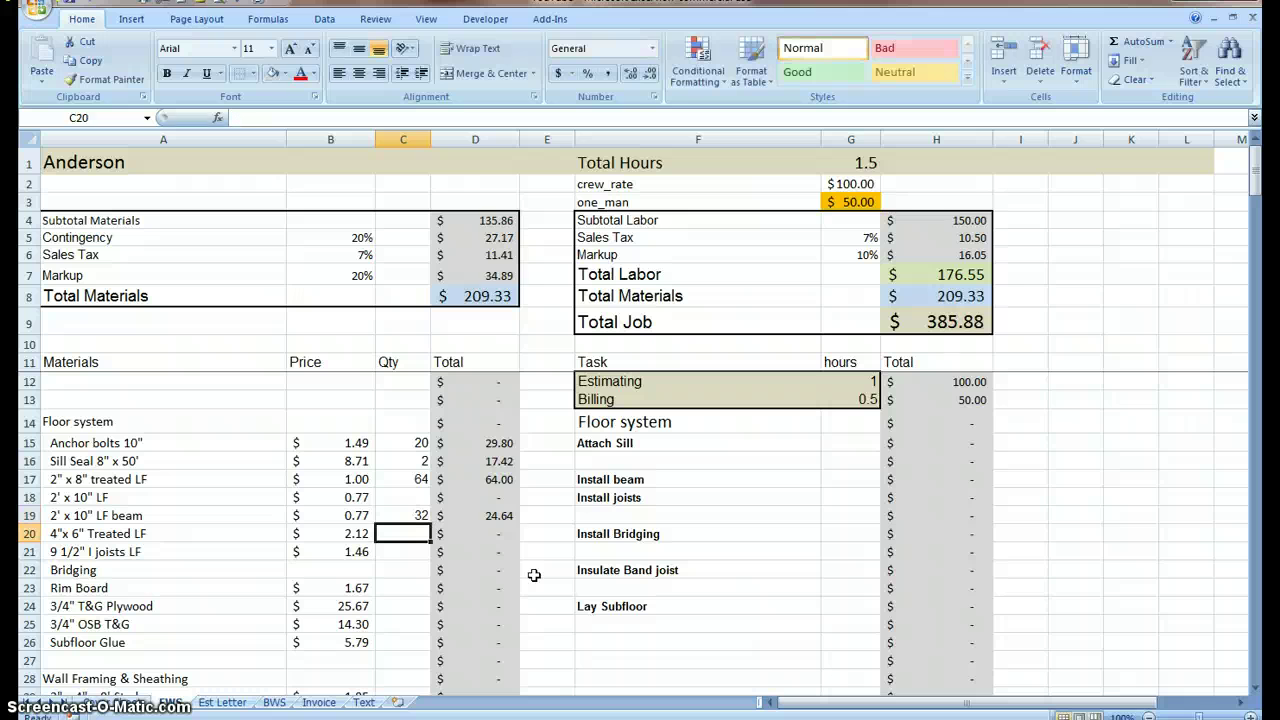
text(8)
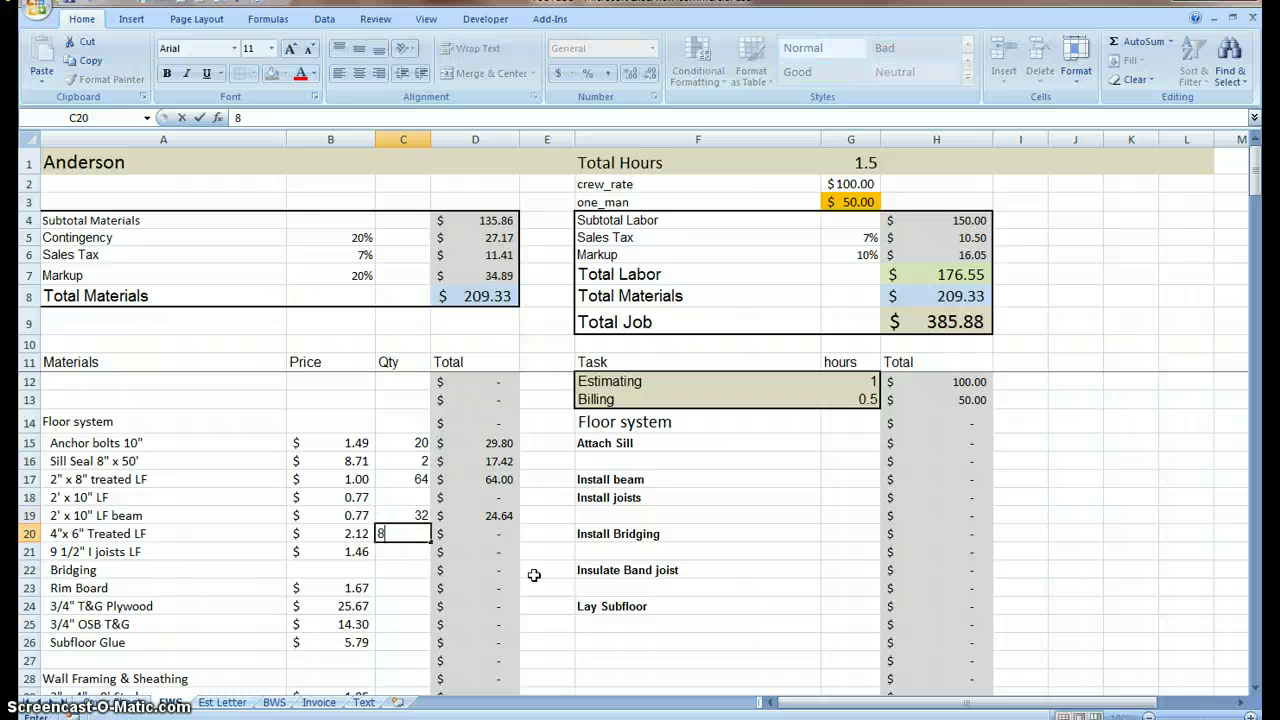
key(Return)
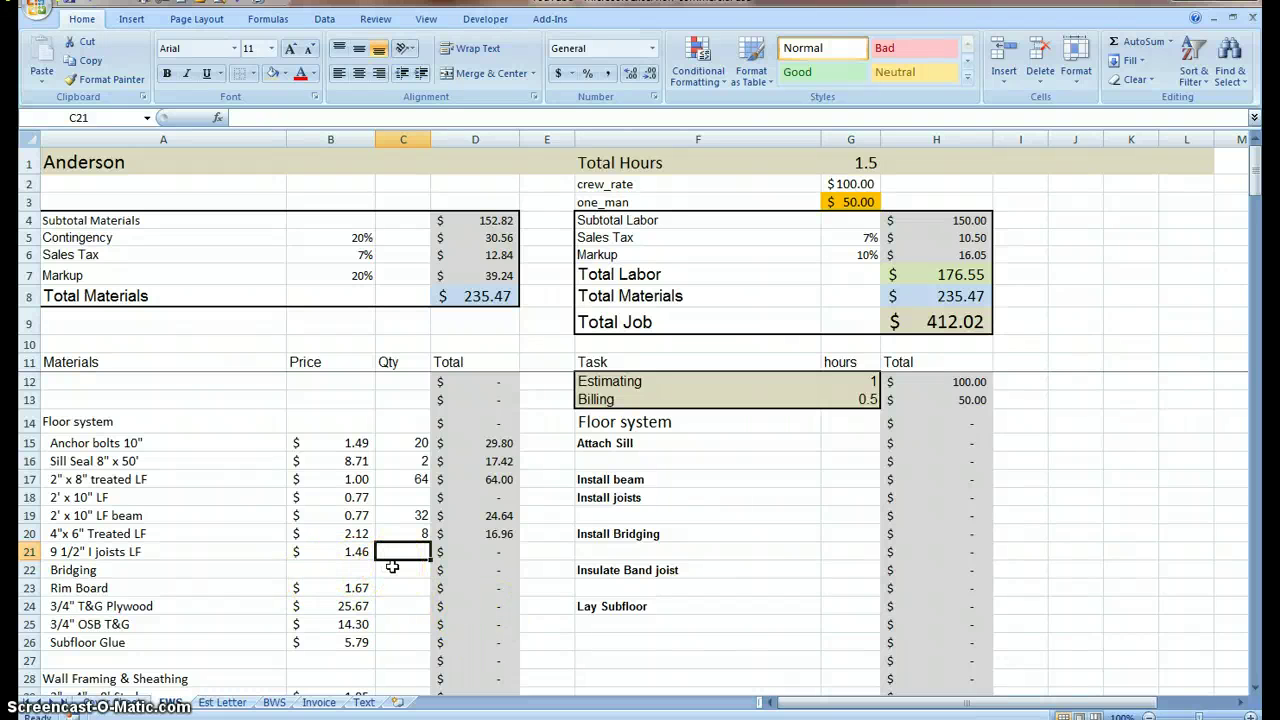
text(200)
key(Return)
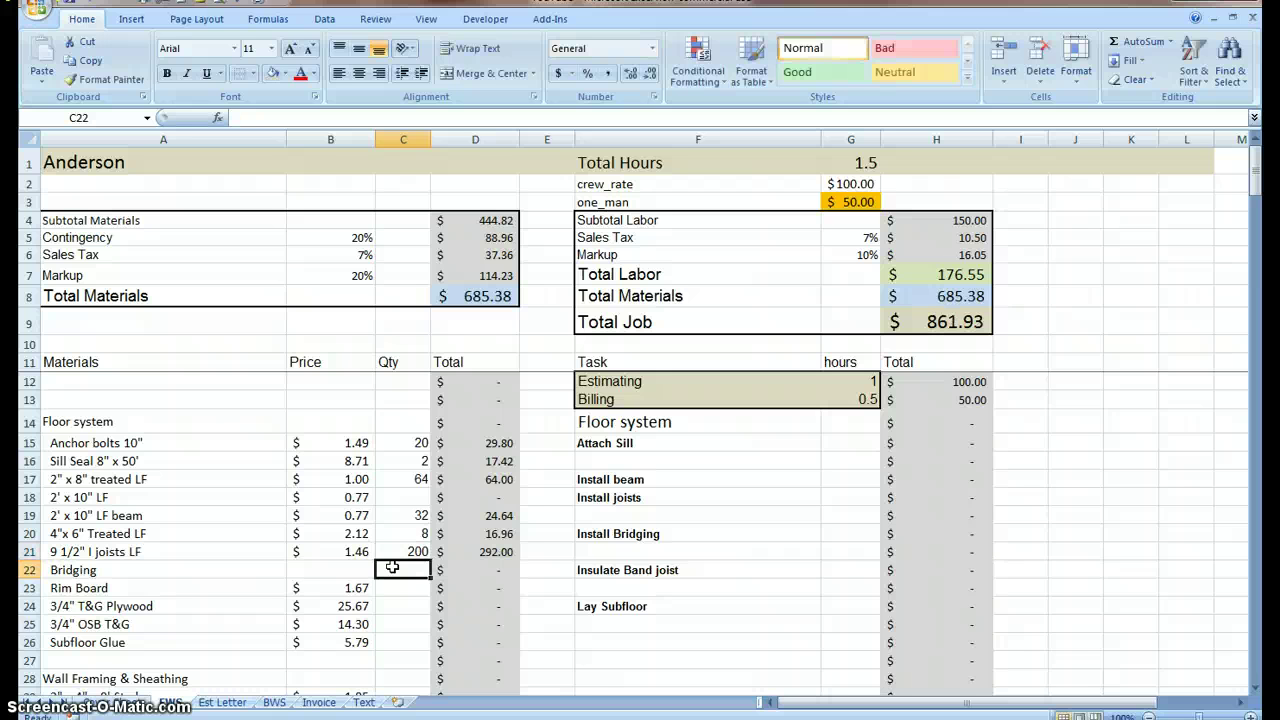
Enter quantities of 60 for Rim Board, 20 for 3/4" T&G Plywood and 10 for Subfloor Glue.
click(397, 588)
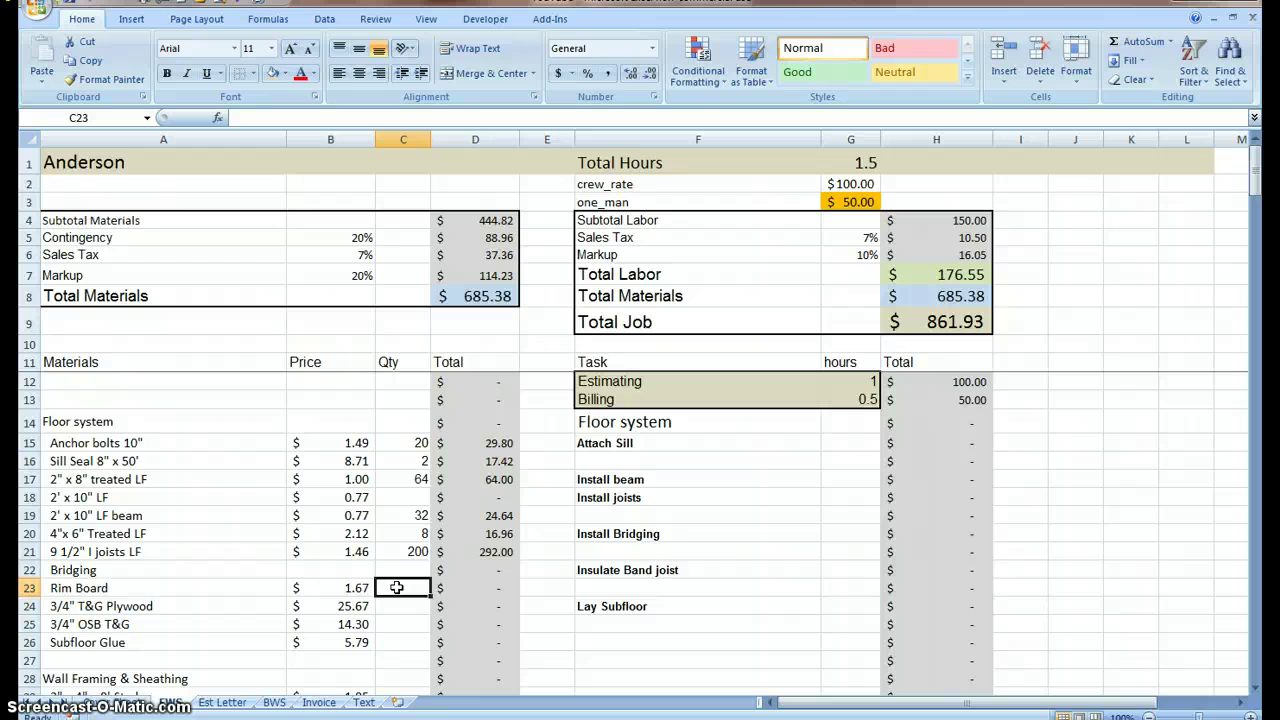
text(60)
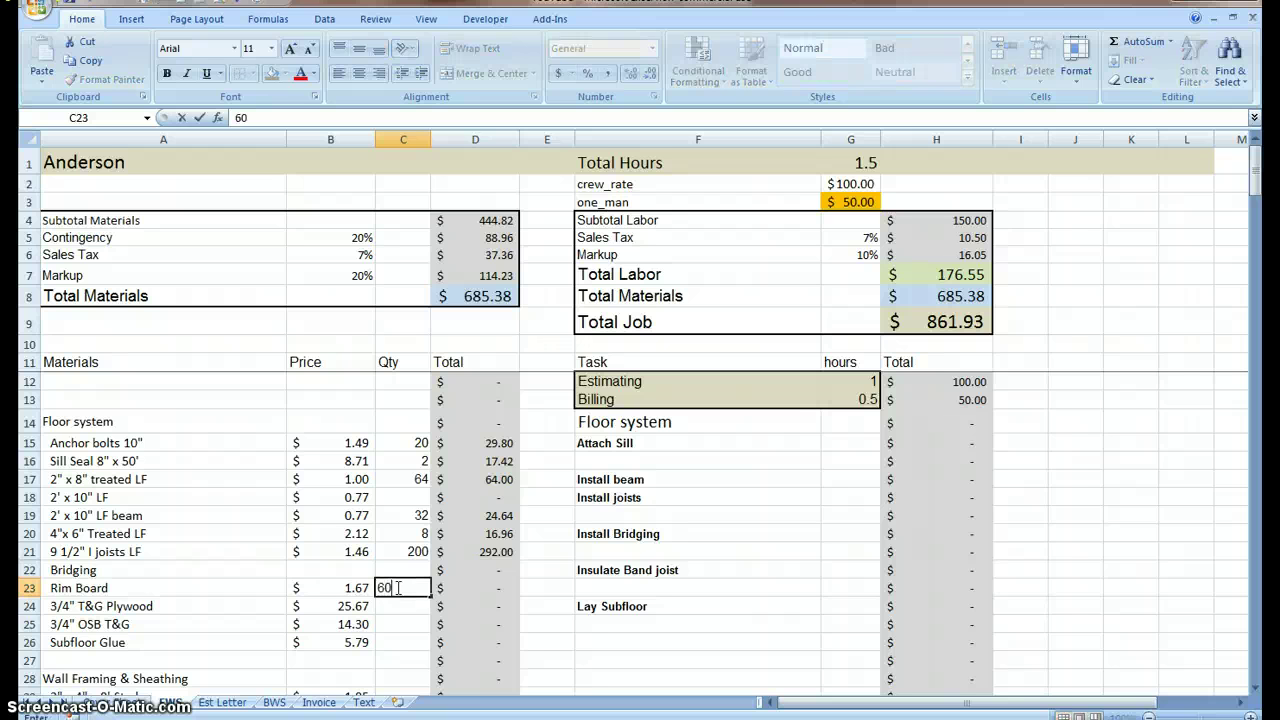
key(Return)
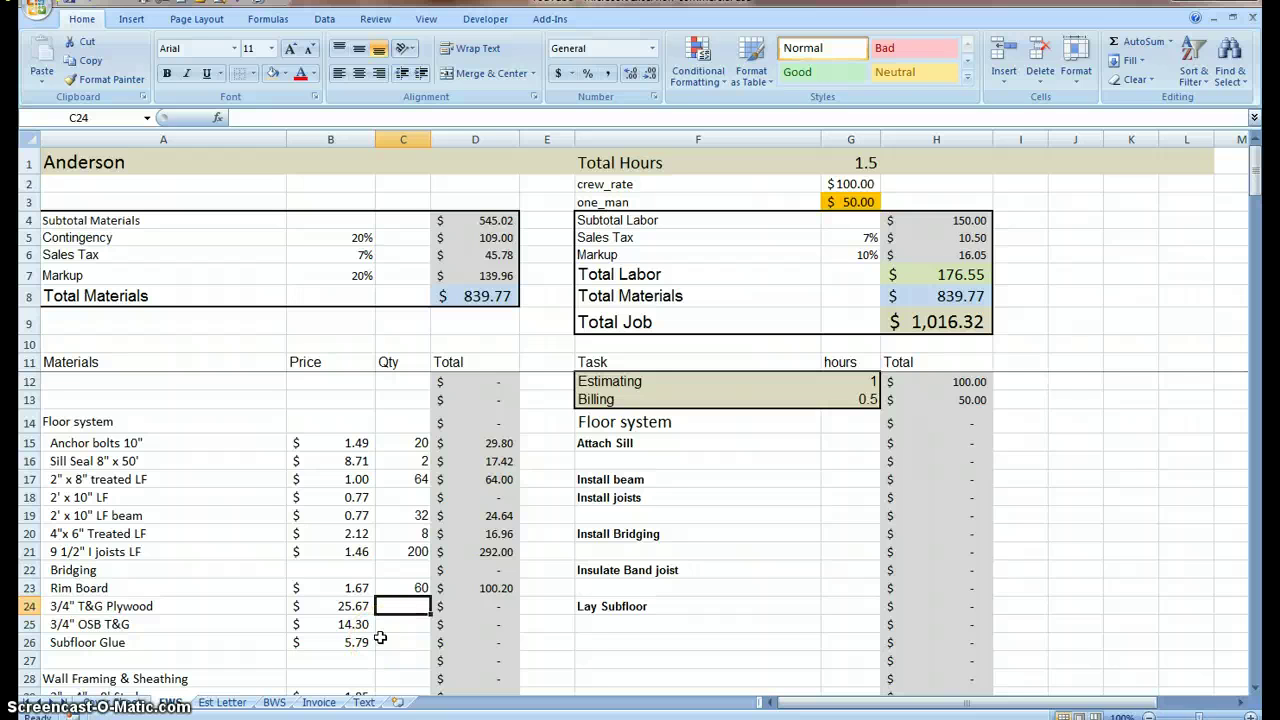
text(20)
key(Return)
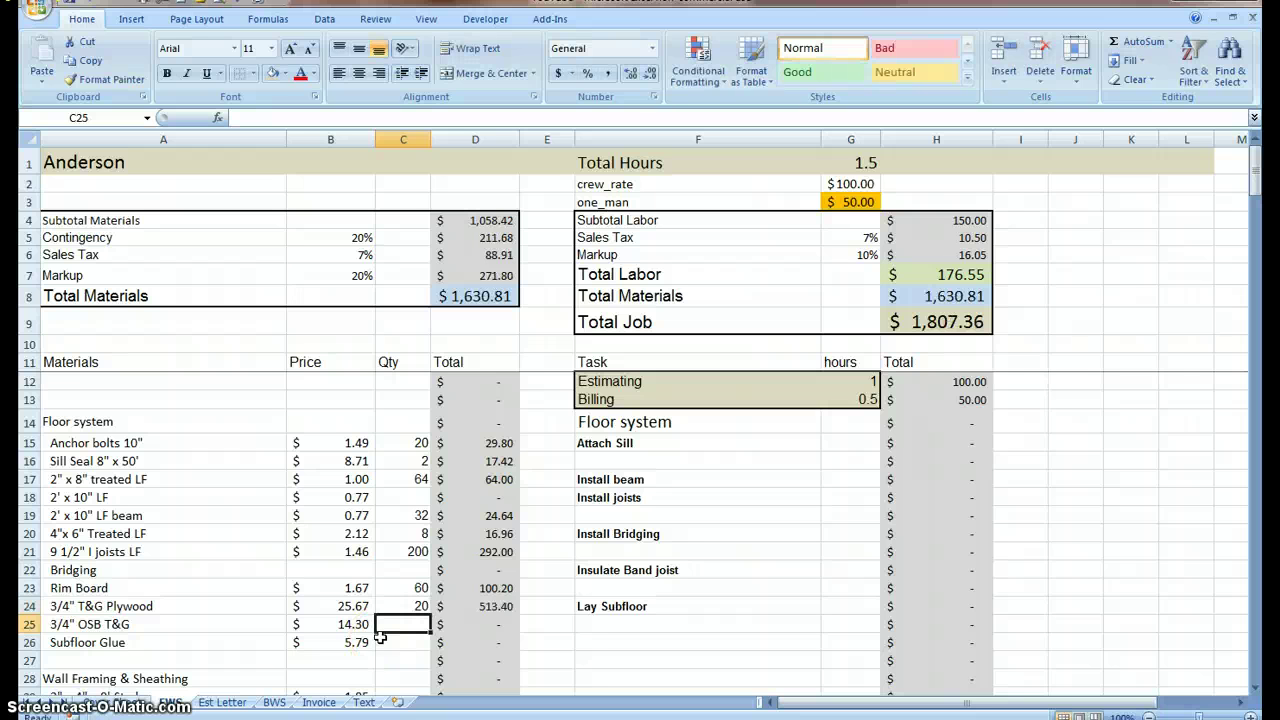
click(380, 637)
text(10)
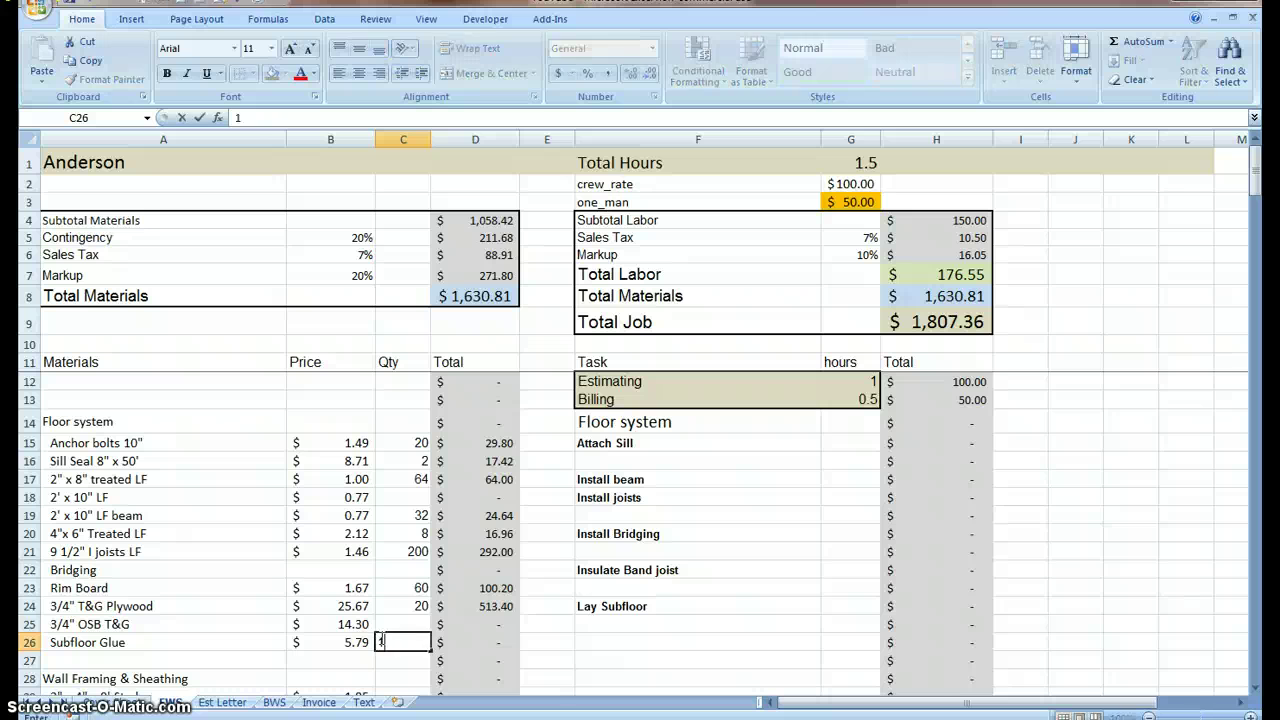
key(Return)
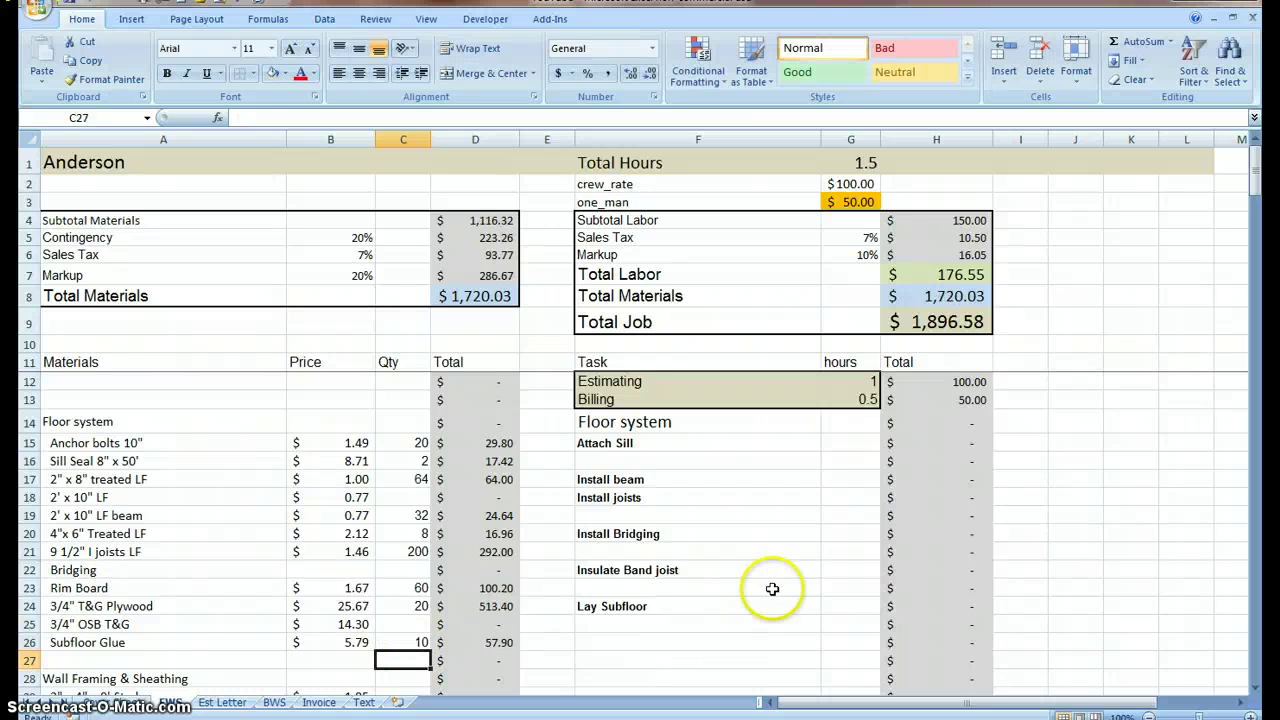
Enter Floor system labor hours of 2 for Attach Sill, 2 for Install beam and 5 for Install joists.
click(848, 446)
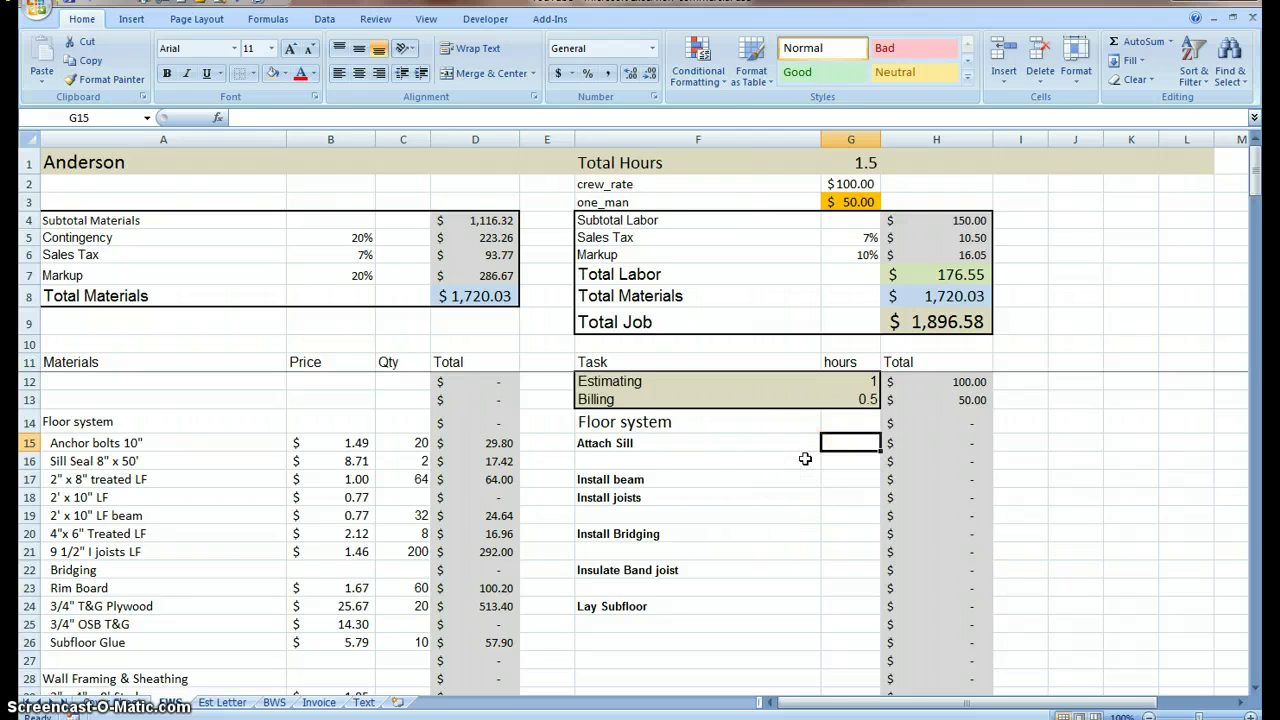
text(2)
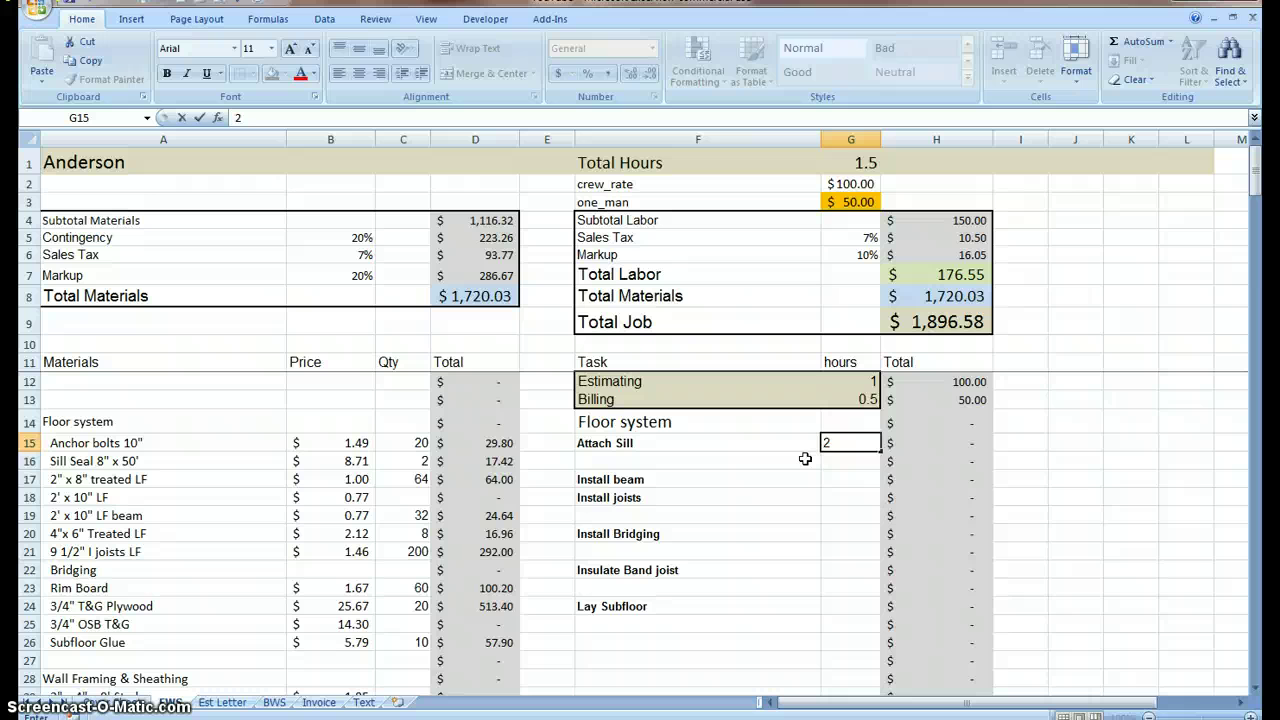
key(Return)
key(Return)
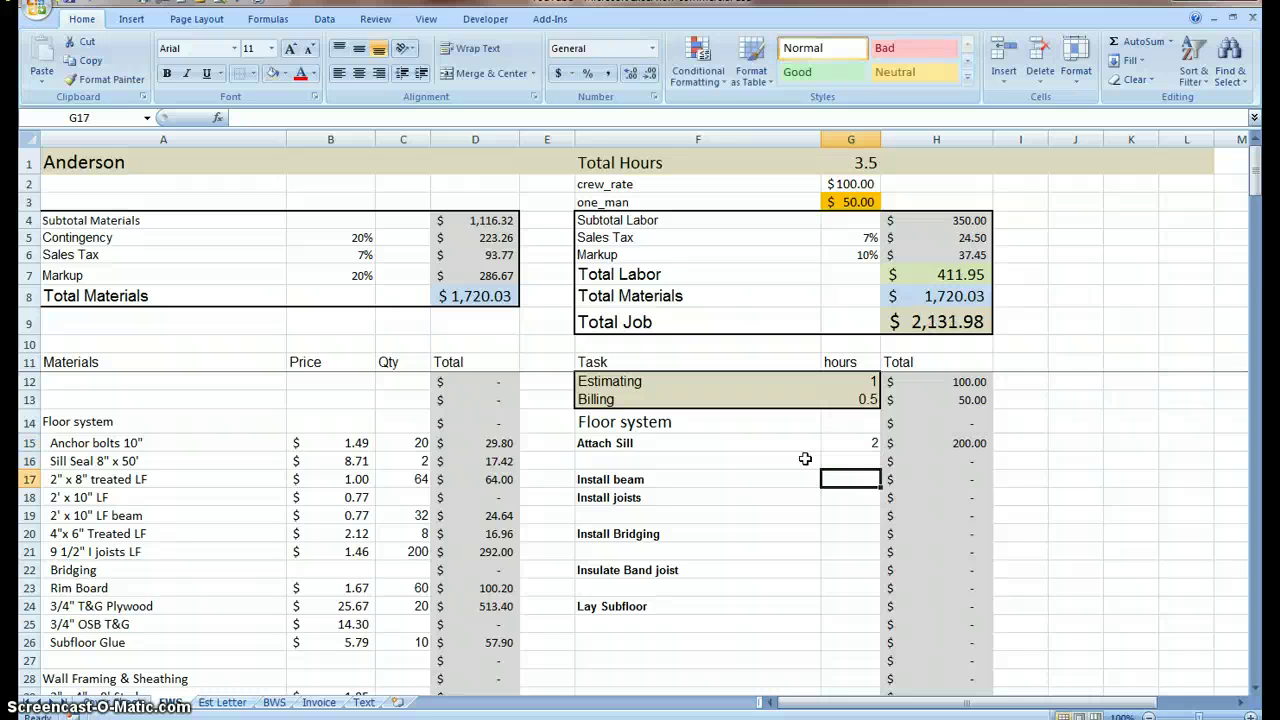
text(2)
key(Return)
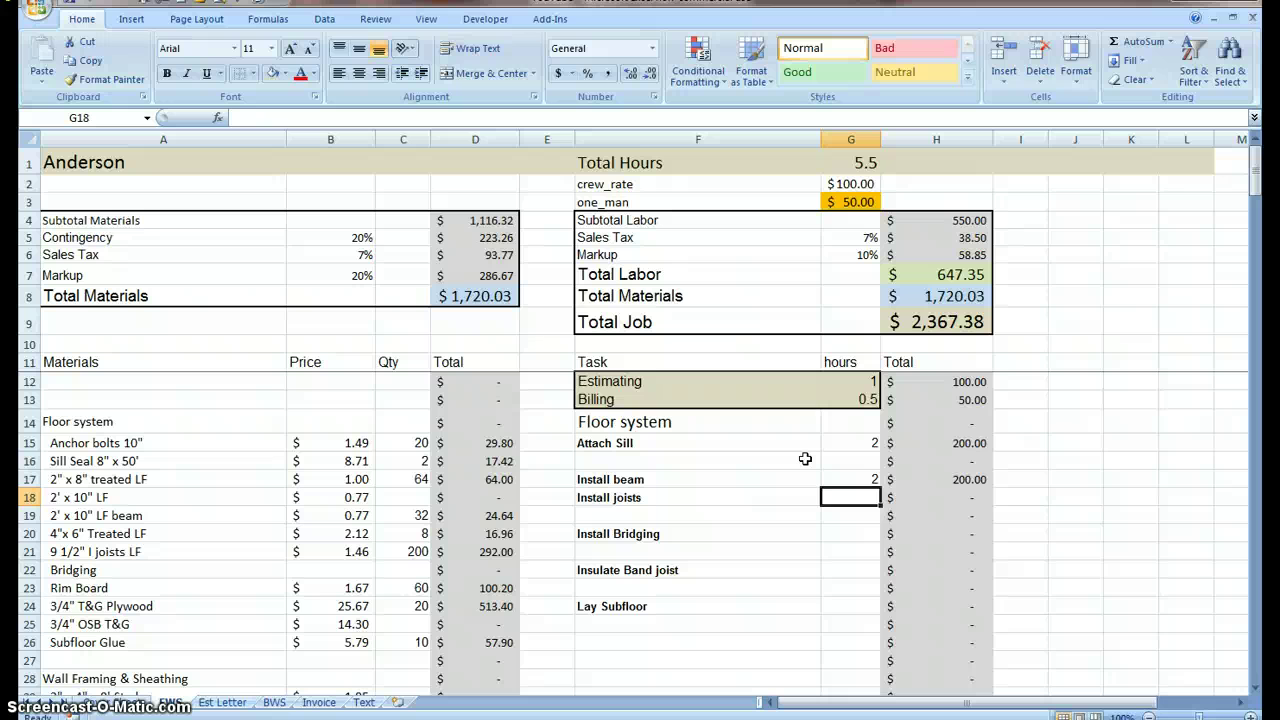
text(5)
key(Return)
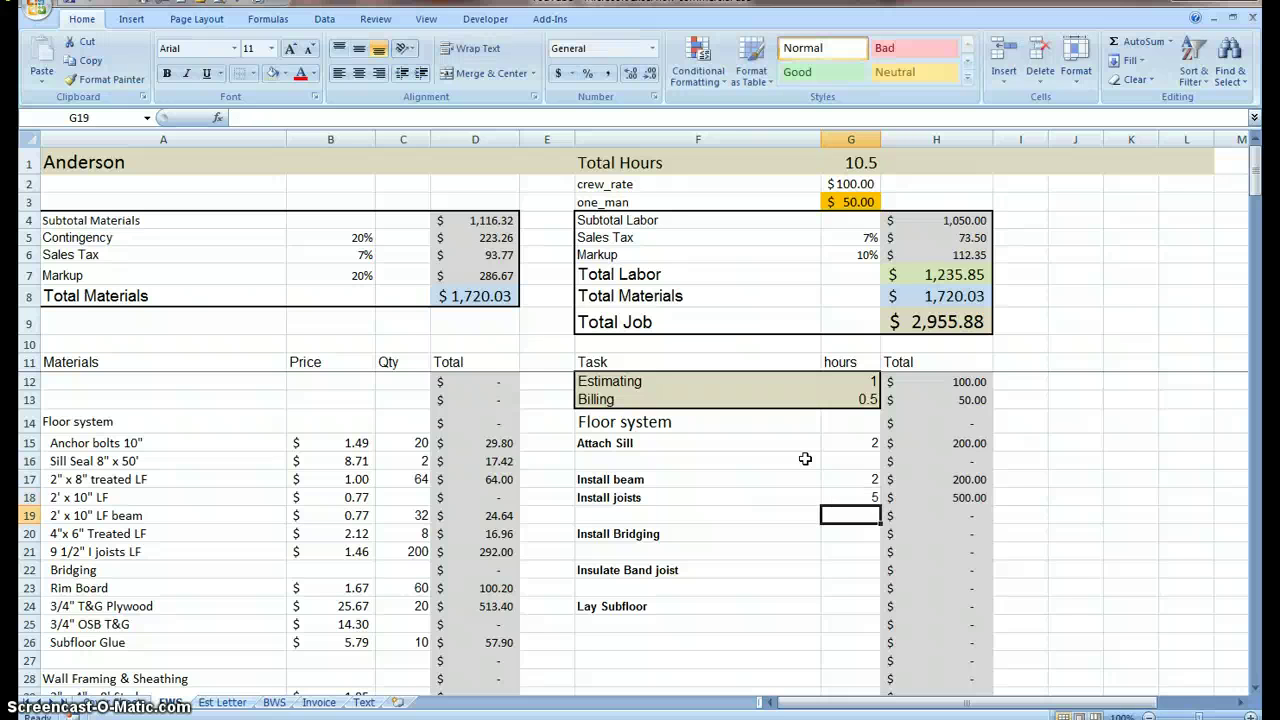
Enter Floor system labor hours of 2 for Insulate Band joist and 4 for Lay Subfloor.
key(Return)
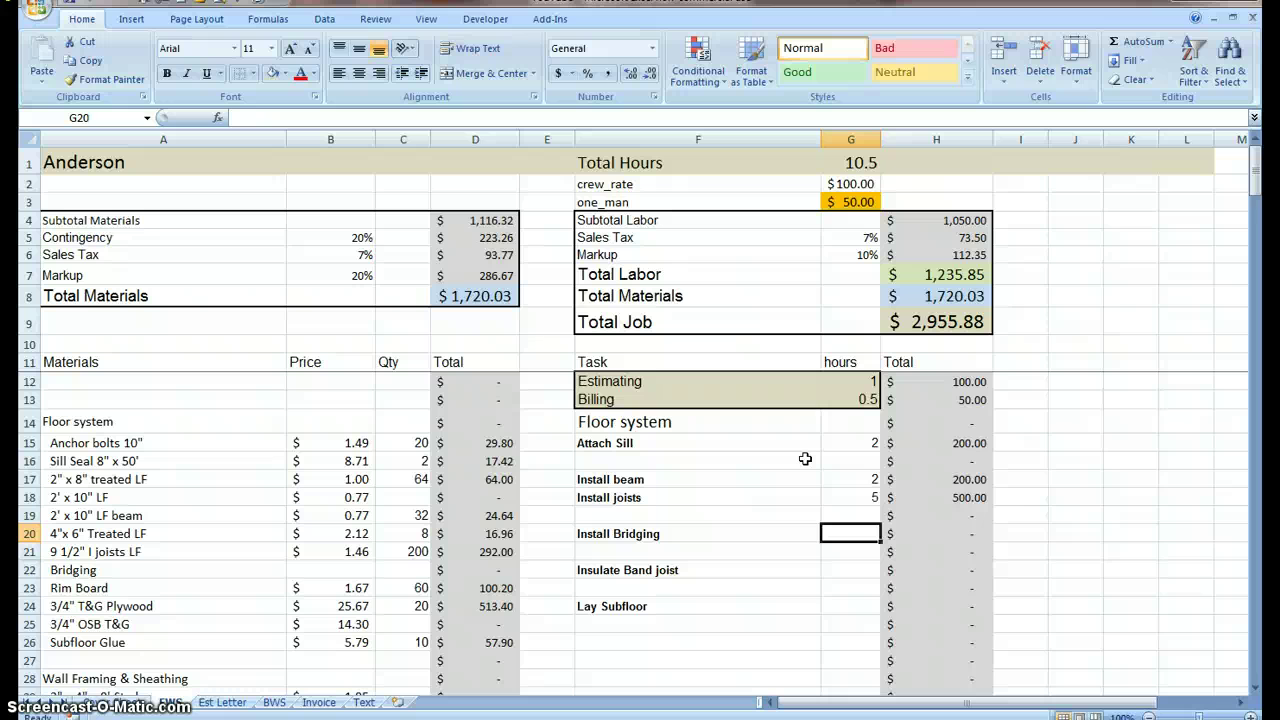
key(Return)
key(Return)
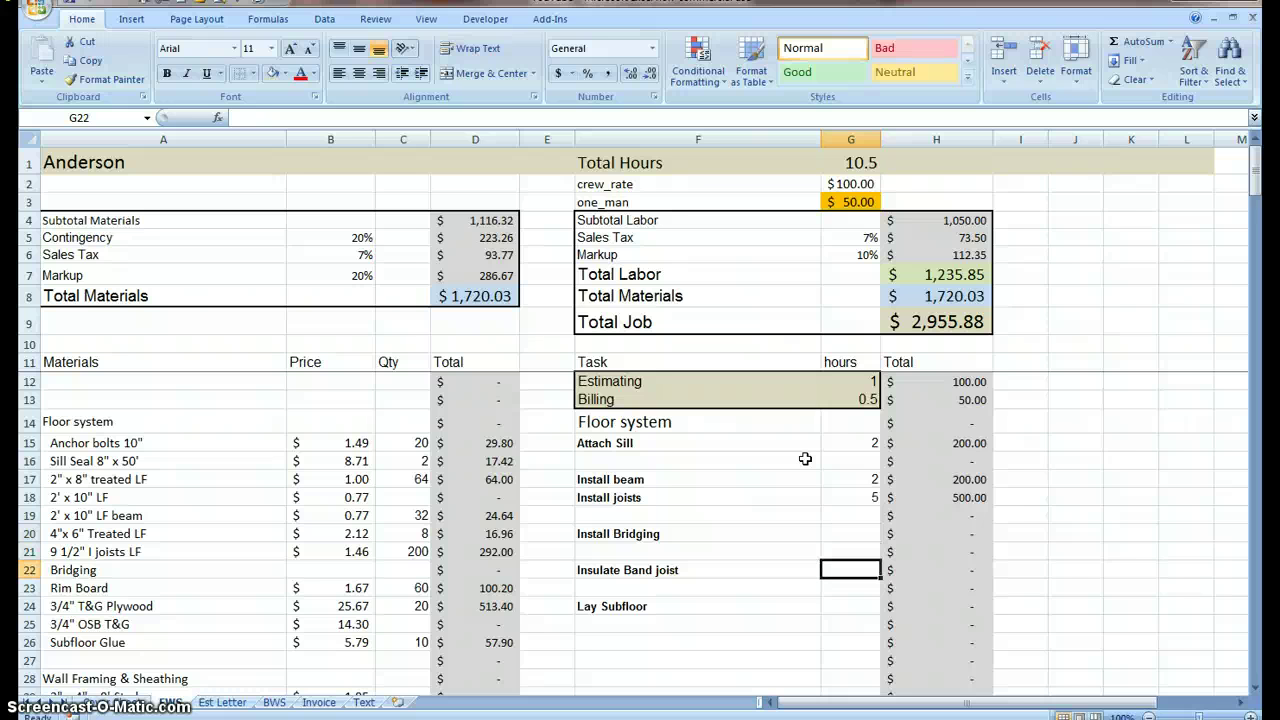
text(2)
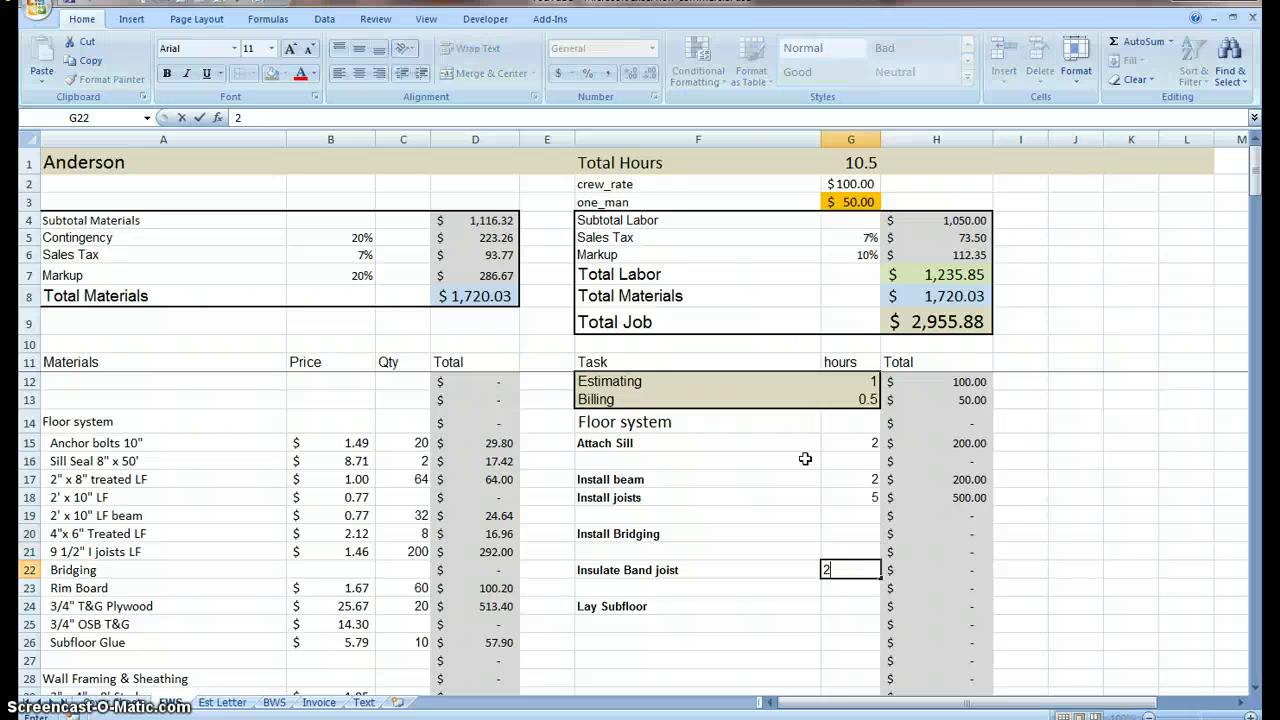
key(Return)
key(Return)
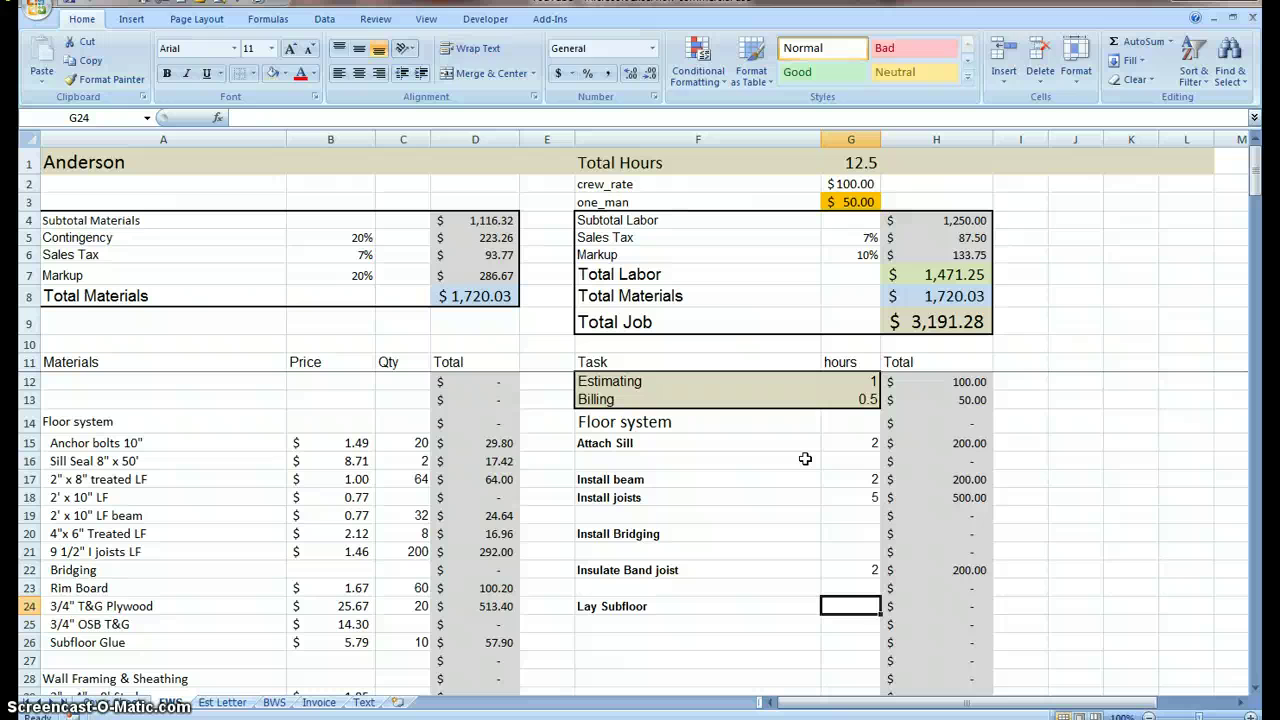
text(4)
key(Return)
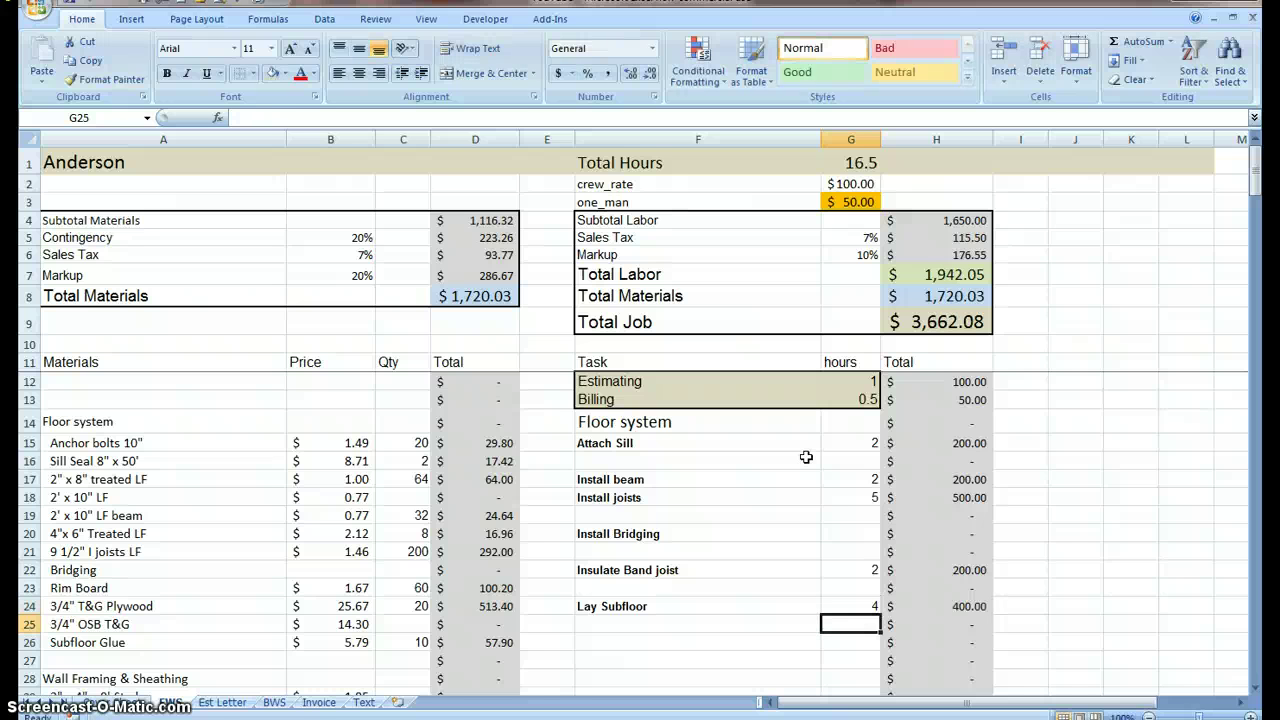
Minimize the current workbook, switch to Windows Explorer and open the sample customer's window job workbook, maximized in Excel.
scroll(820, 523, down, 5)
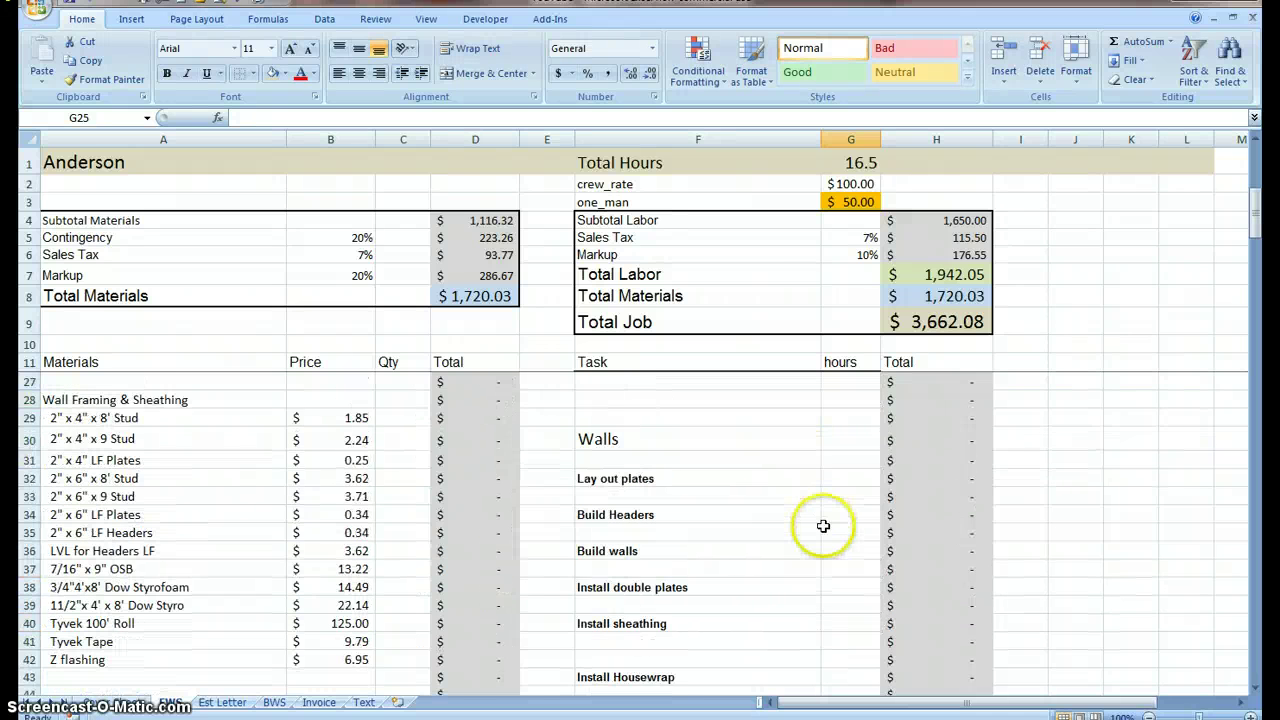
scroll(822, 525, up, 2)
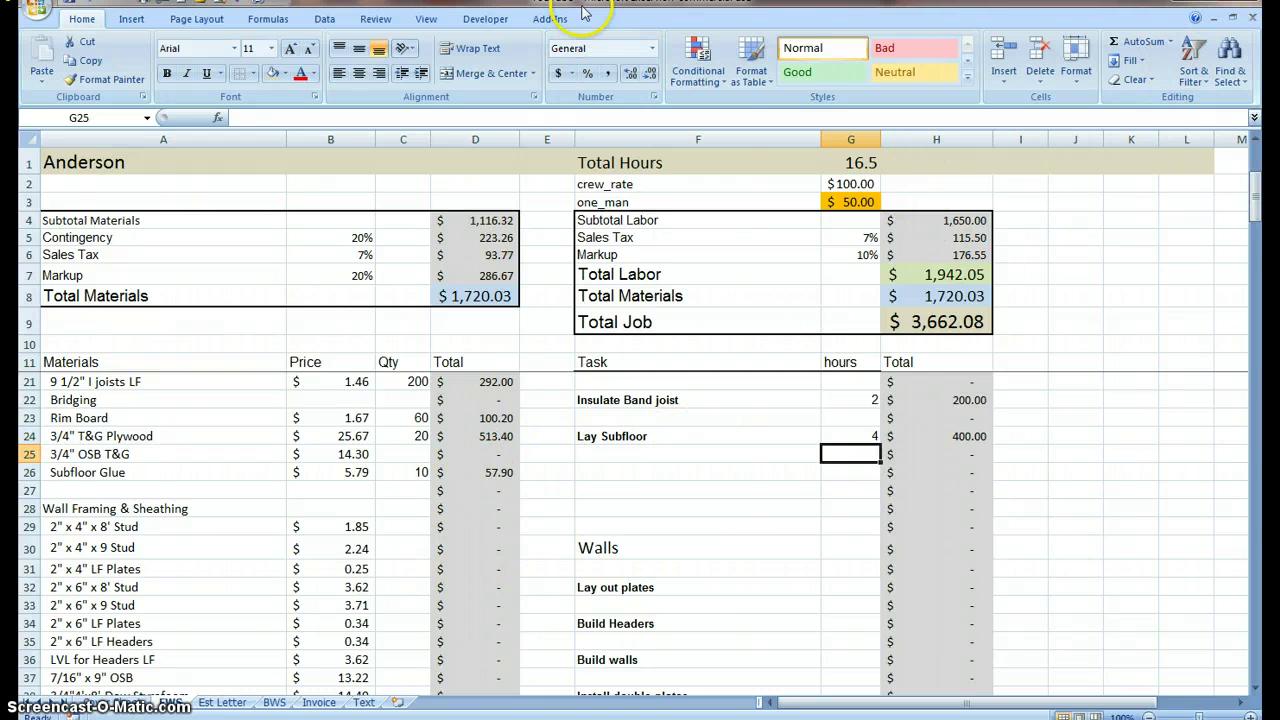
click(1252, 17)
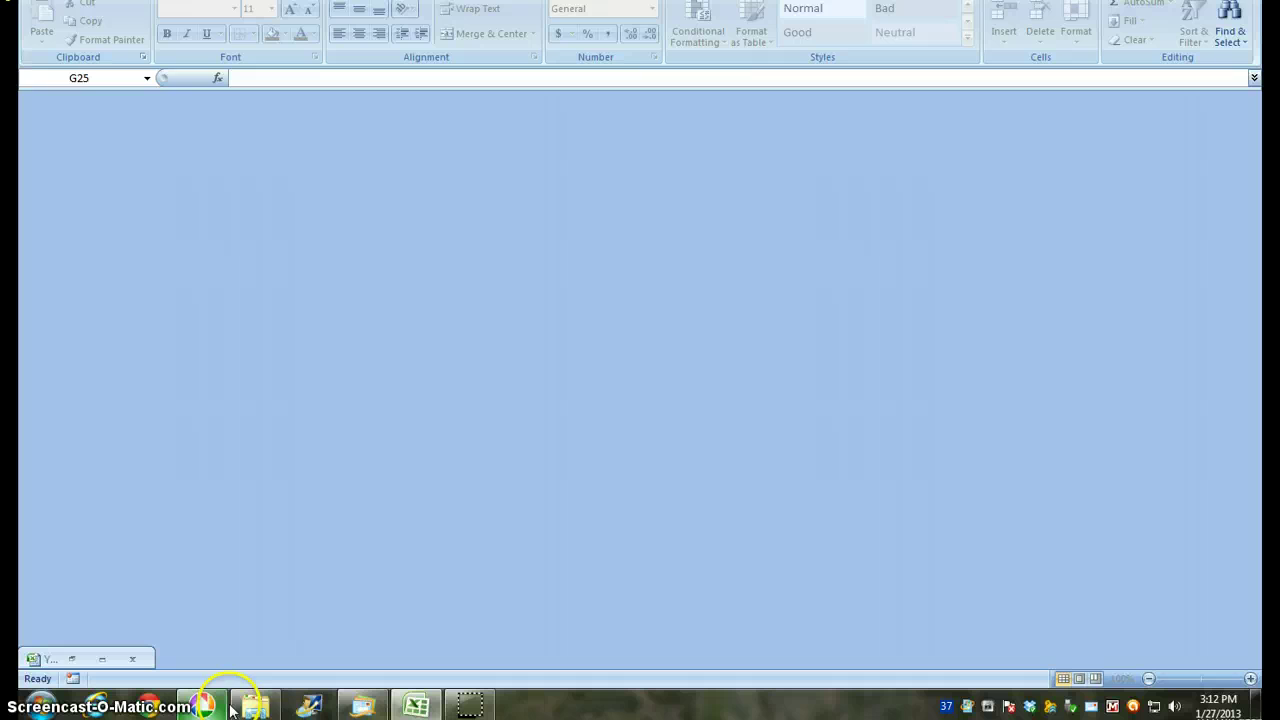
click(257, 708)
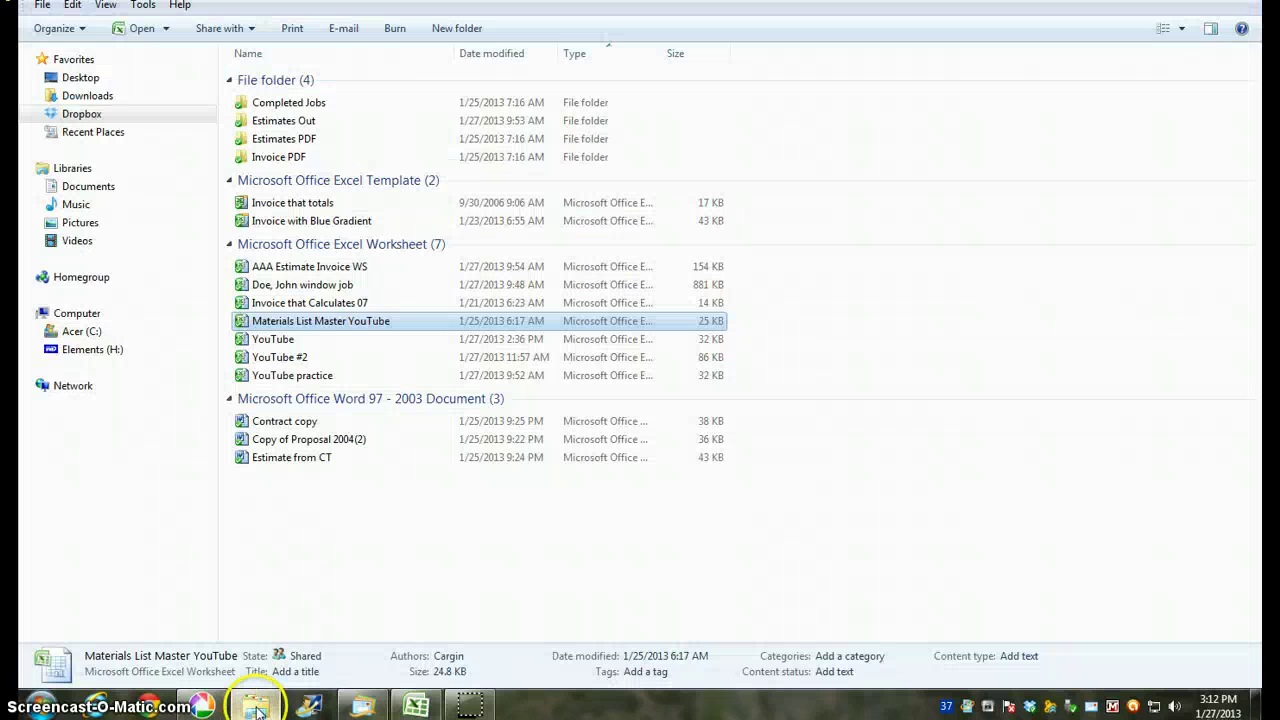
double_click(327, 293)
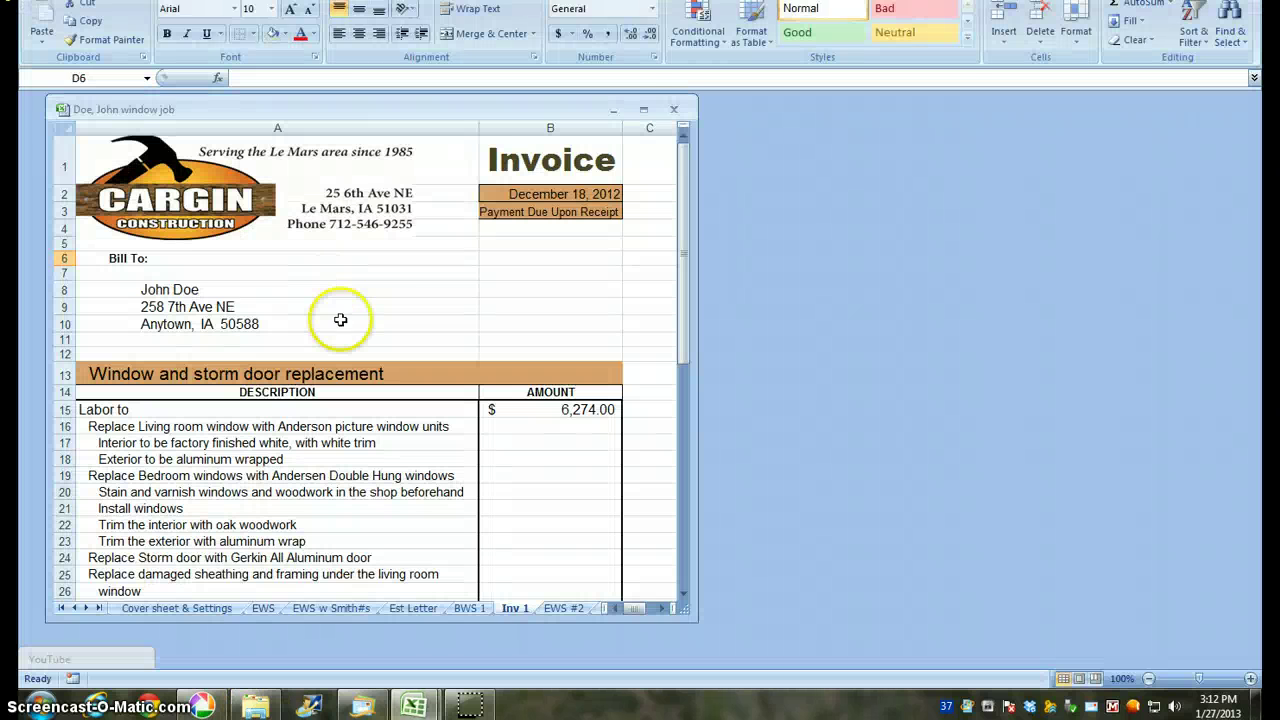
click(643, 110)
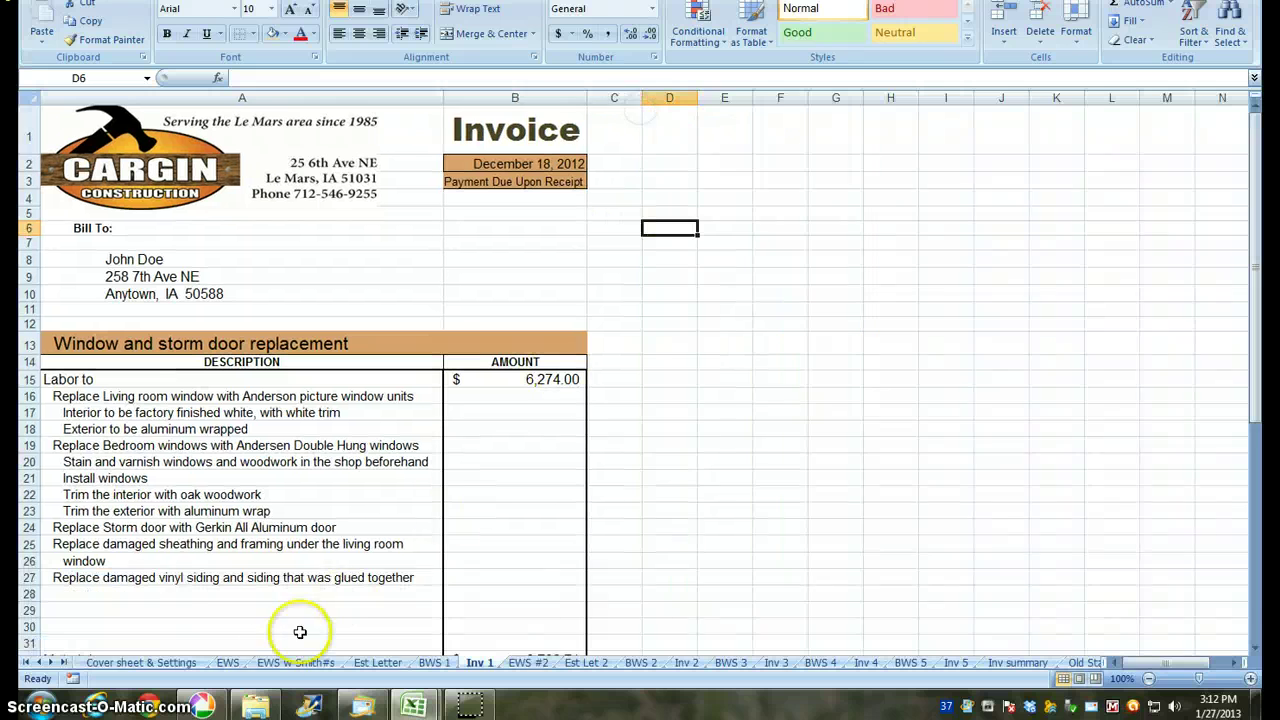
Examine the EWS sheet of the window job for its material quantities, tasks, labor hours and cost totals.
click(166, 662)
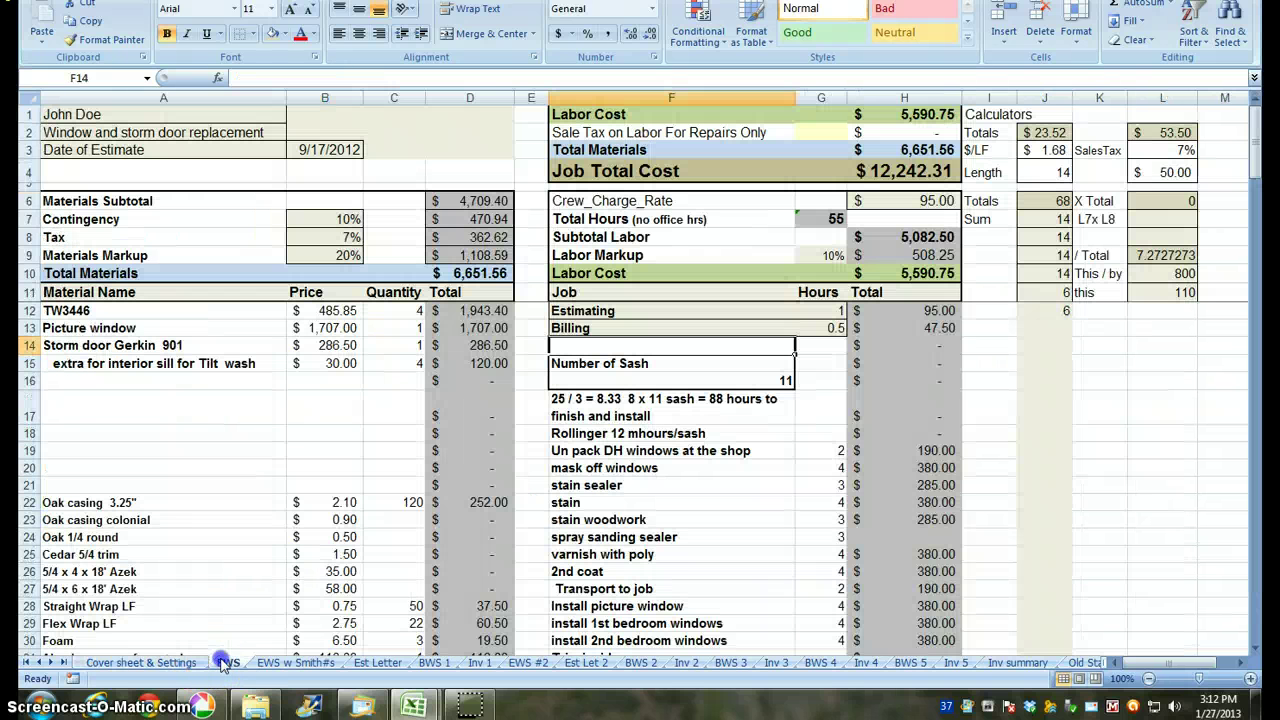
click(227, 662)
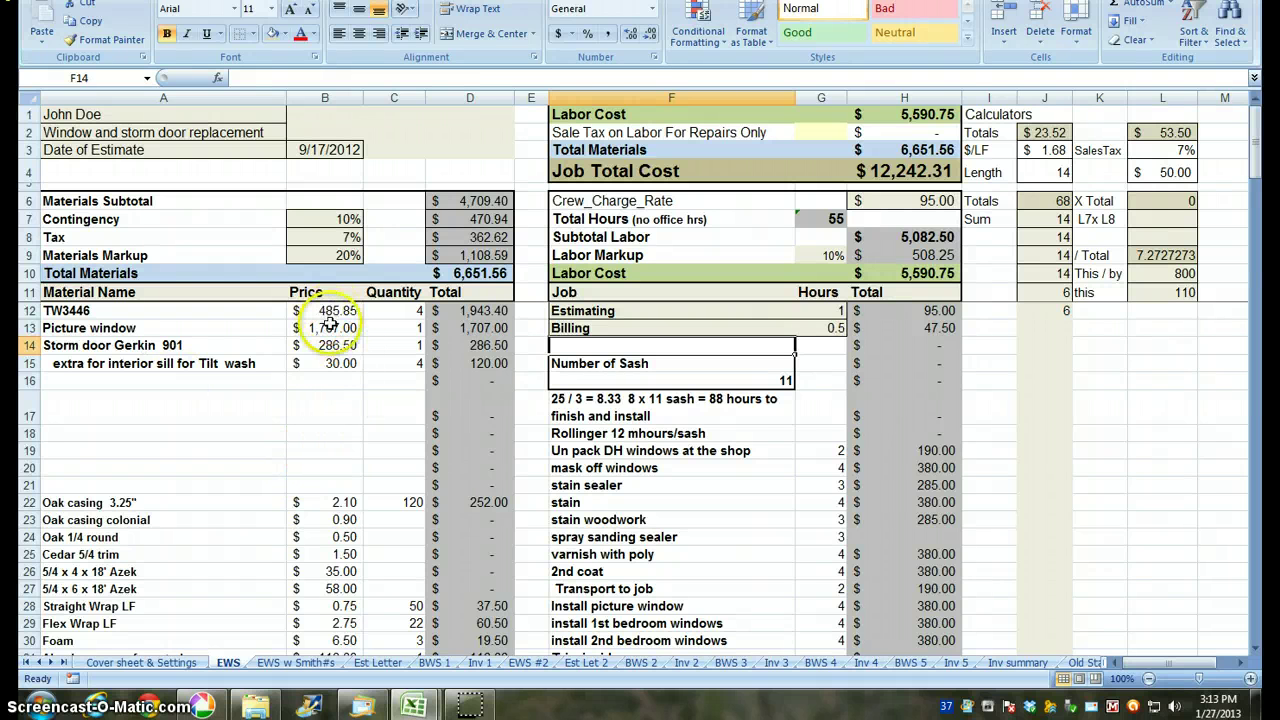
scroll(223, 498, down, 2)
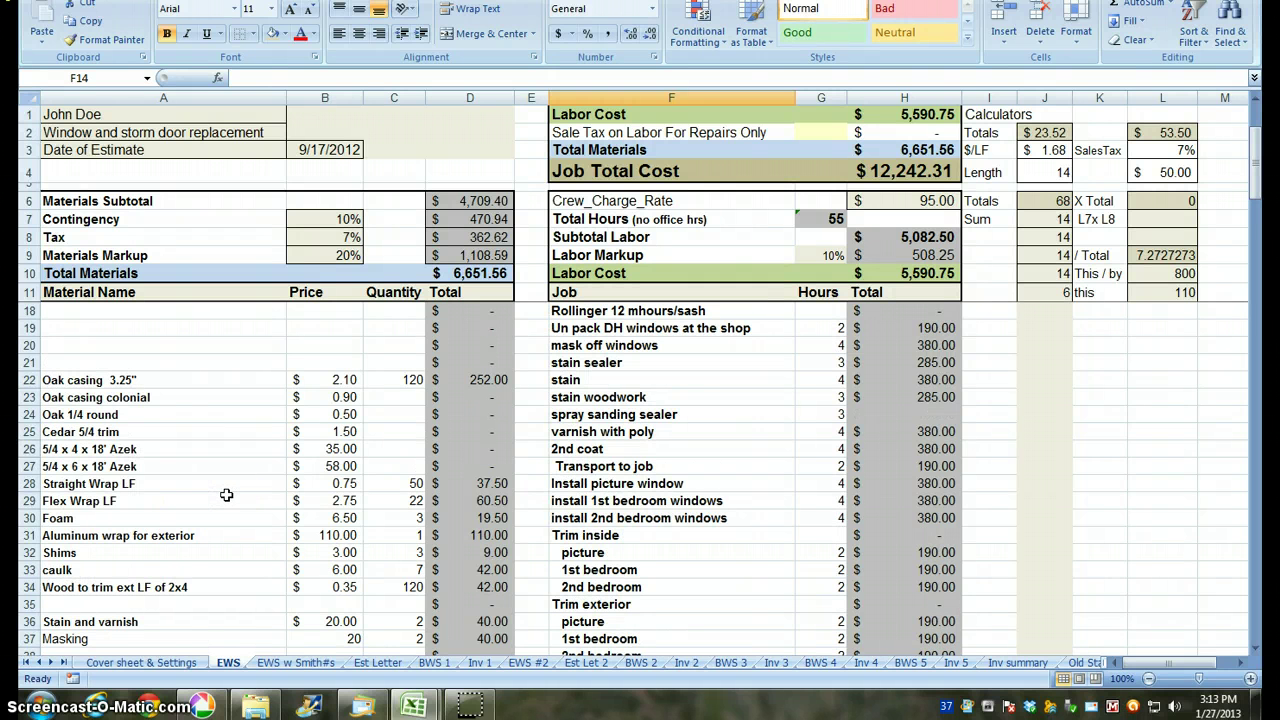
scroll(229, 451, up, 2)
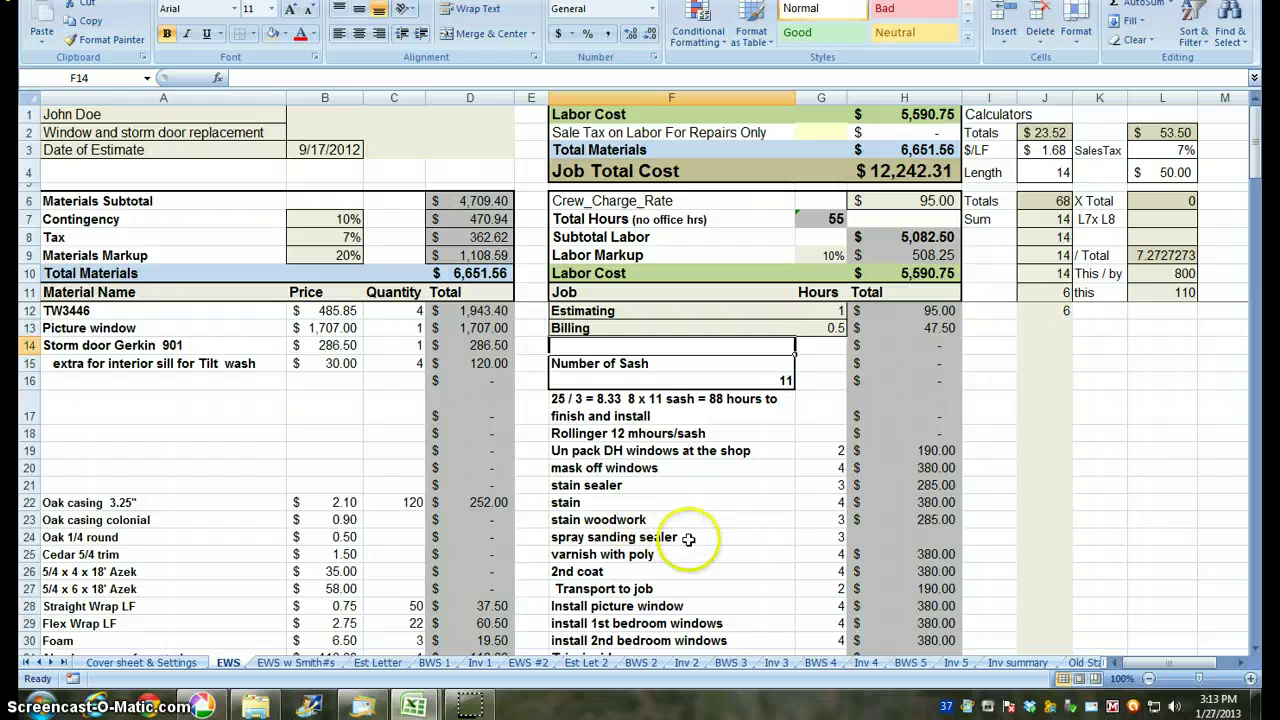
scroll(679, 523, down, 2)
scroll(679, 523, down, 1)
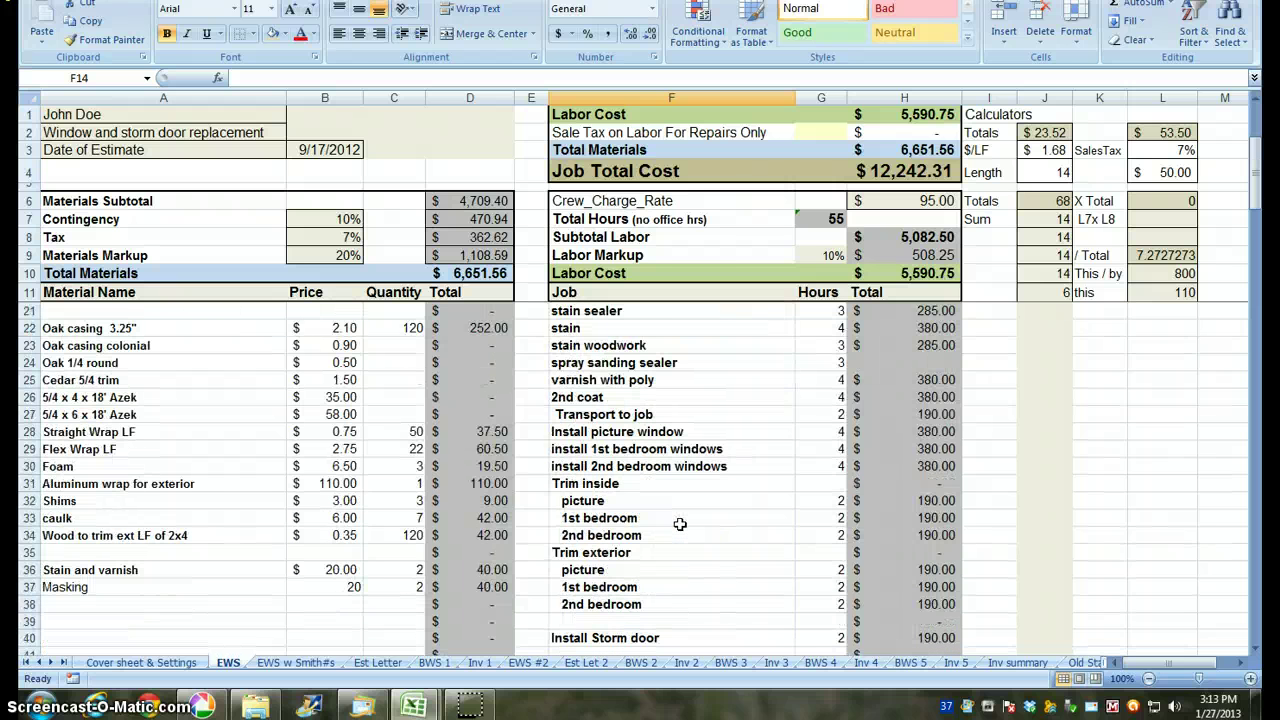
scroll(679, 523, down, 1)
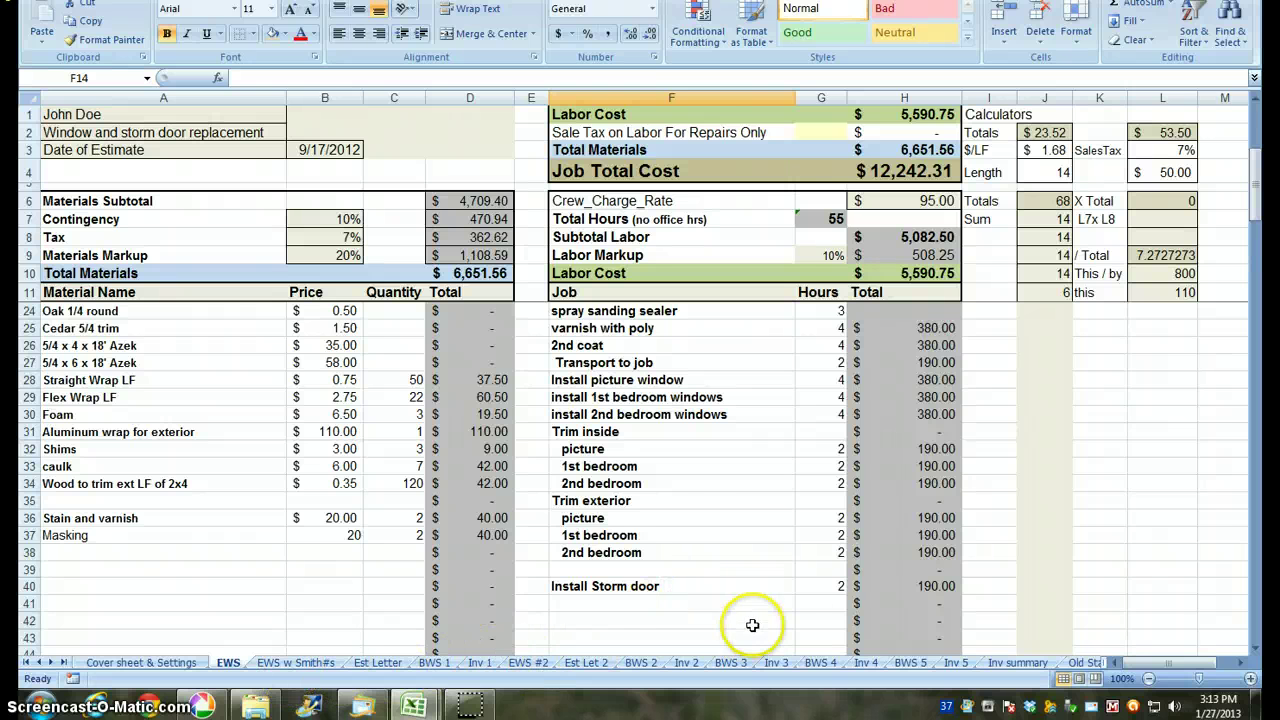
scroll(776, 556, up, 3)
scroll(776, 556, up, 1)
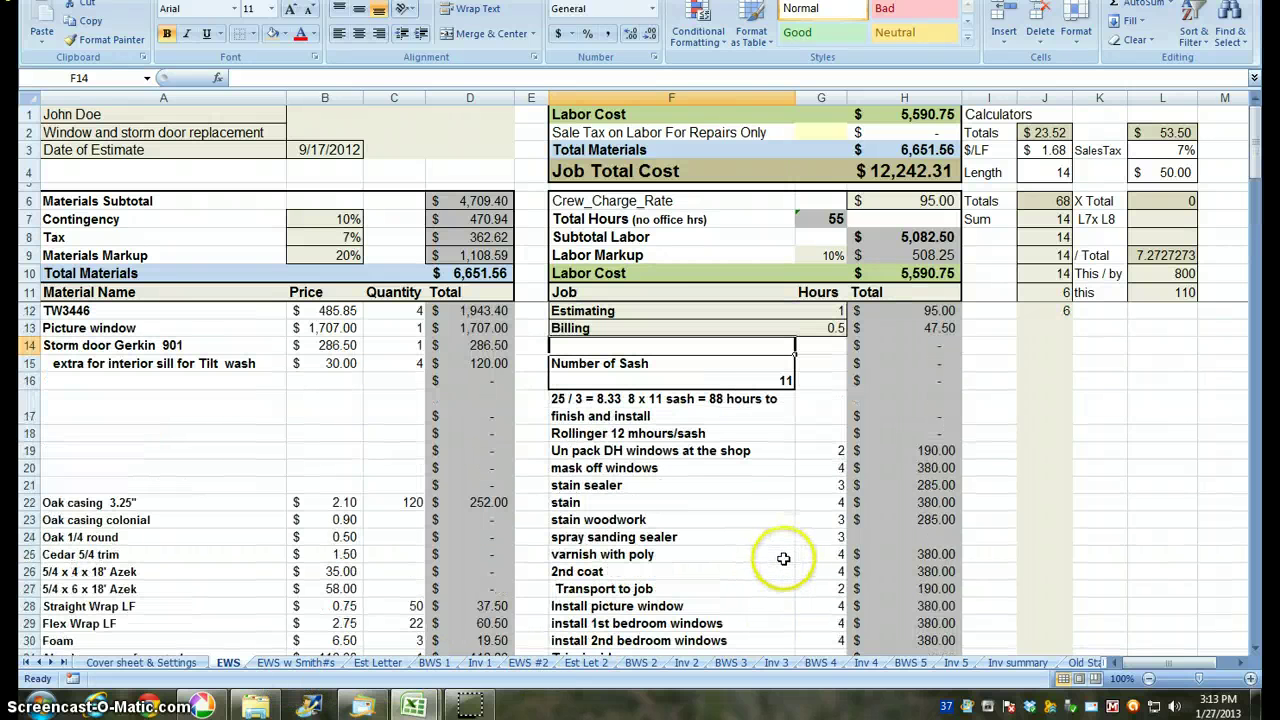
Compare the alternate EWS sheet's man-hours-per-sash note and crew charge rate with the task-based EWS sheet.
click(300, 663)
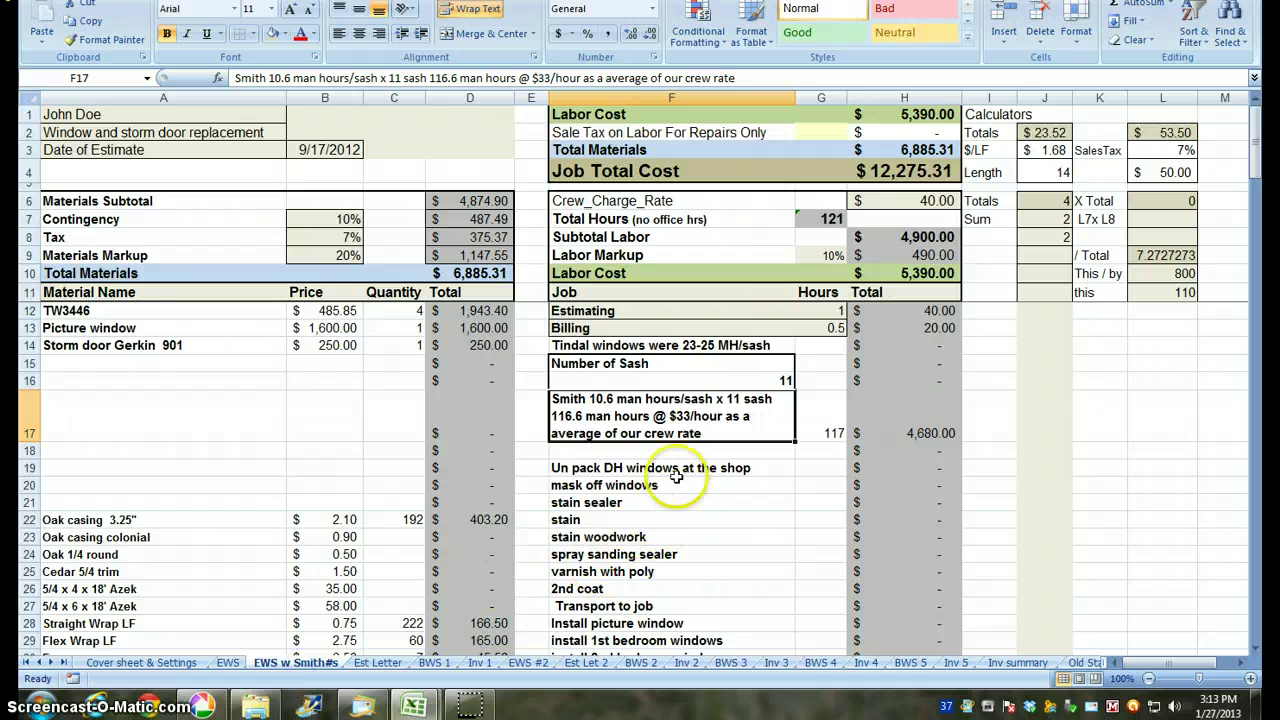
click(642, 430)
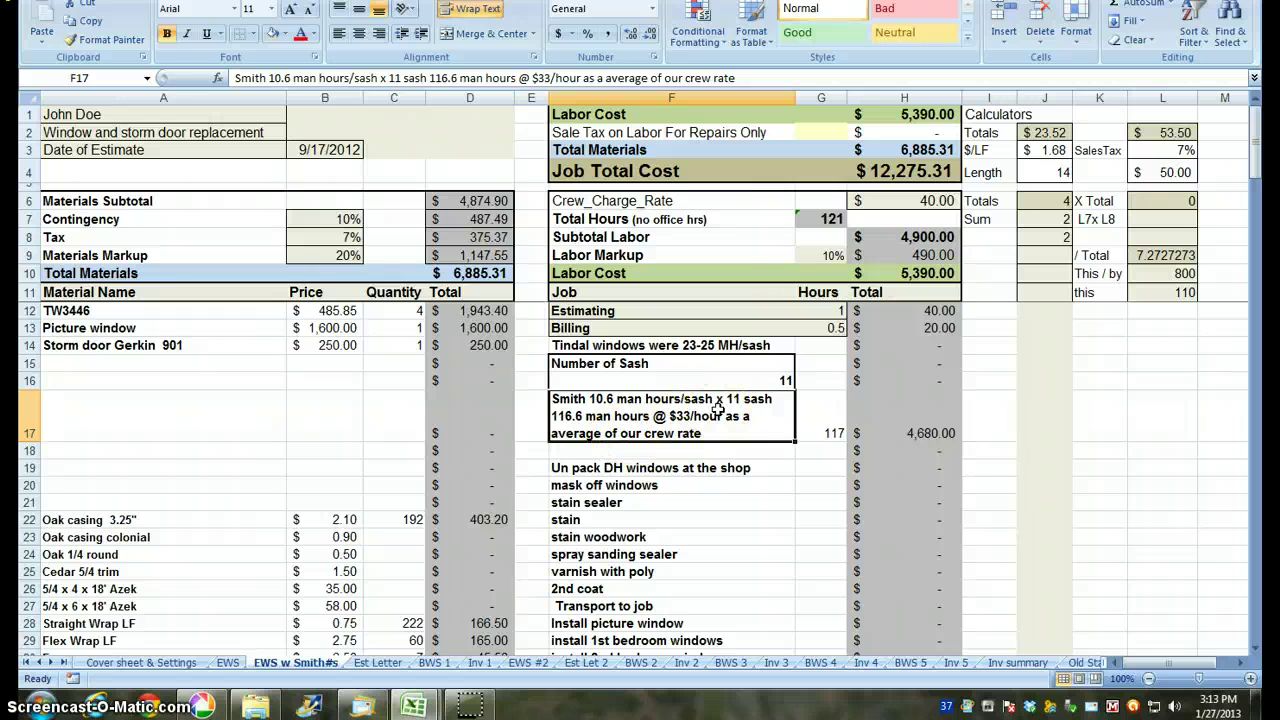
click(746, 425)
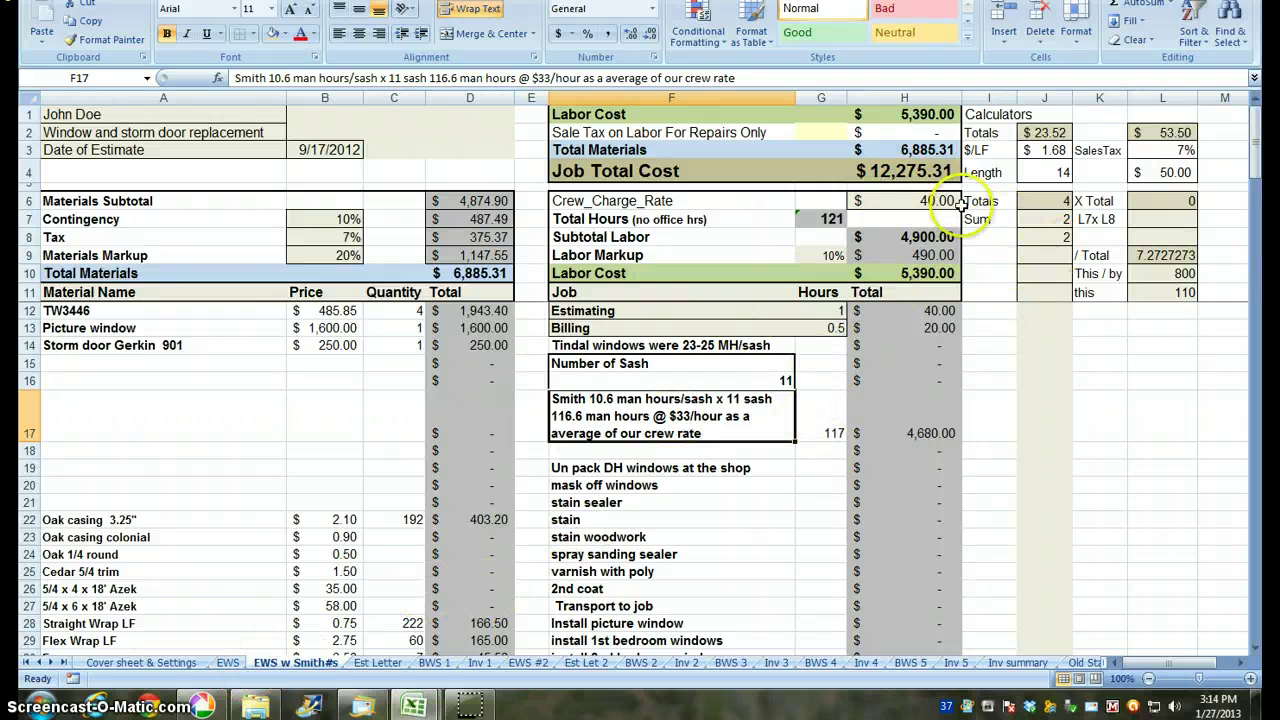
click(228, 662)
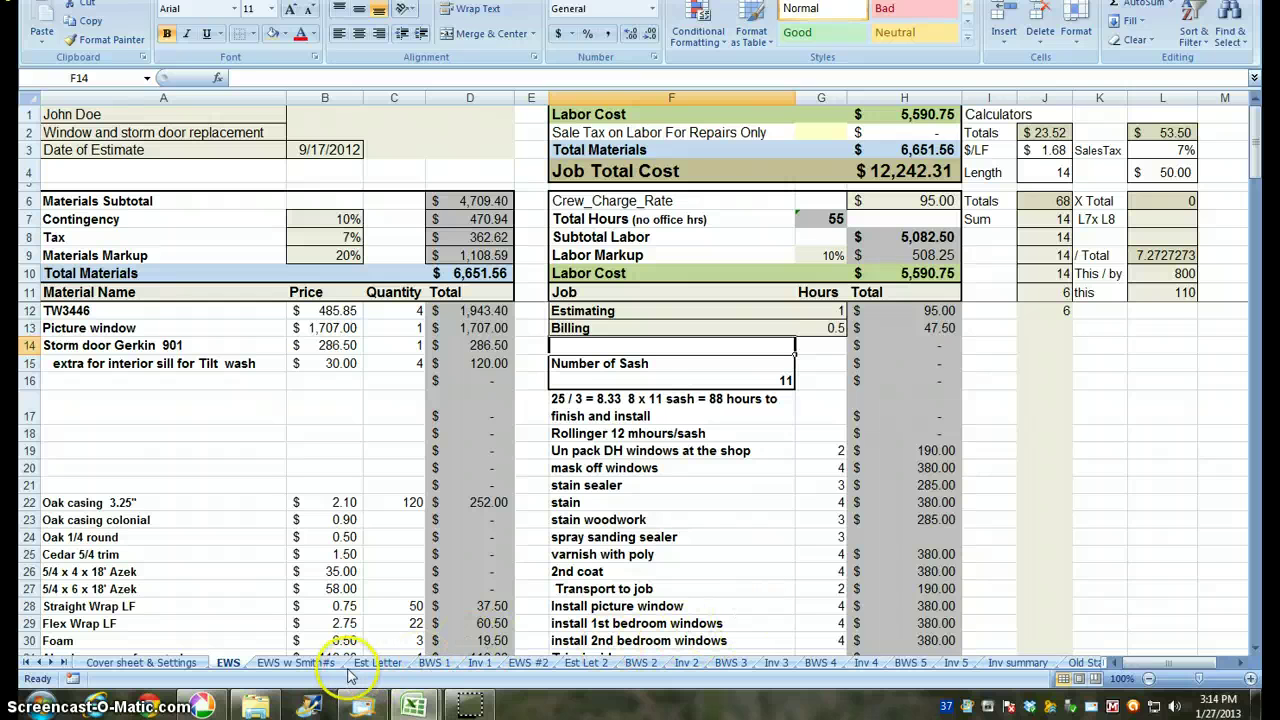
Review the Est Letter's work descriptions and amounts, and the BWS 1 sheet's material costs, crew hours and daily work notes.
click(376, 662)
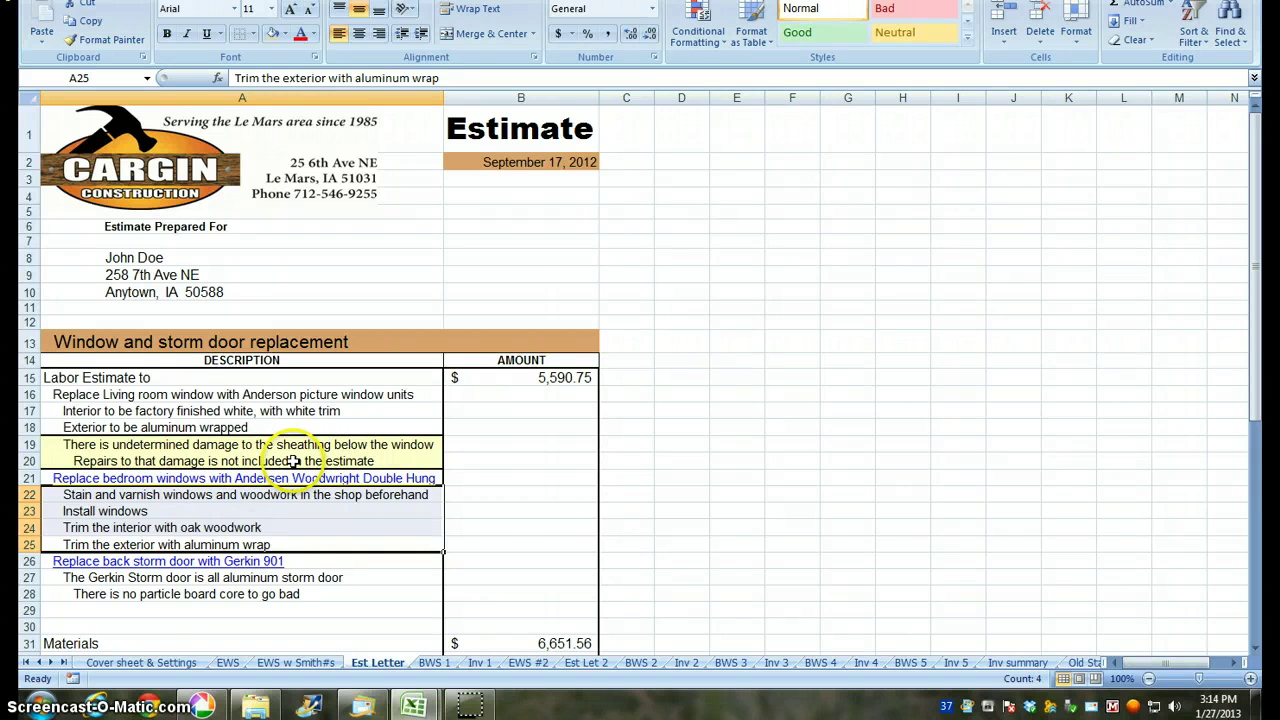
scroll(329, 486, down, 2)
scroll(335, 478, up, 2)
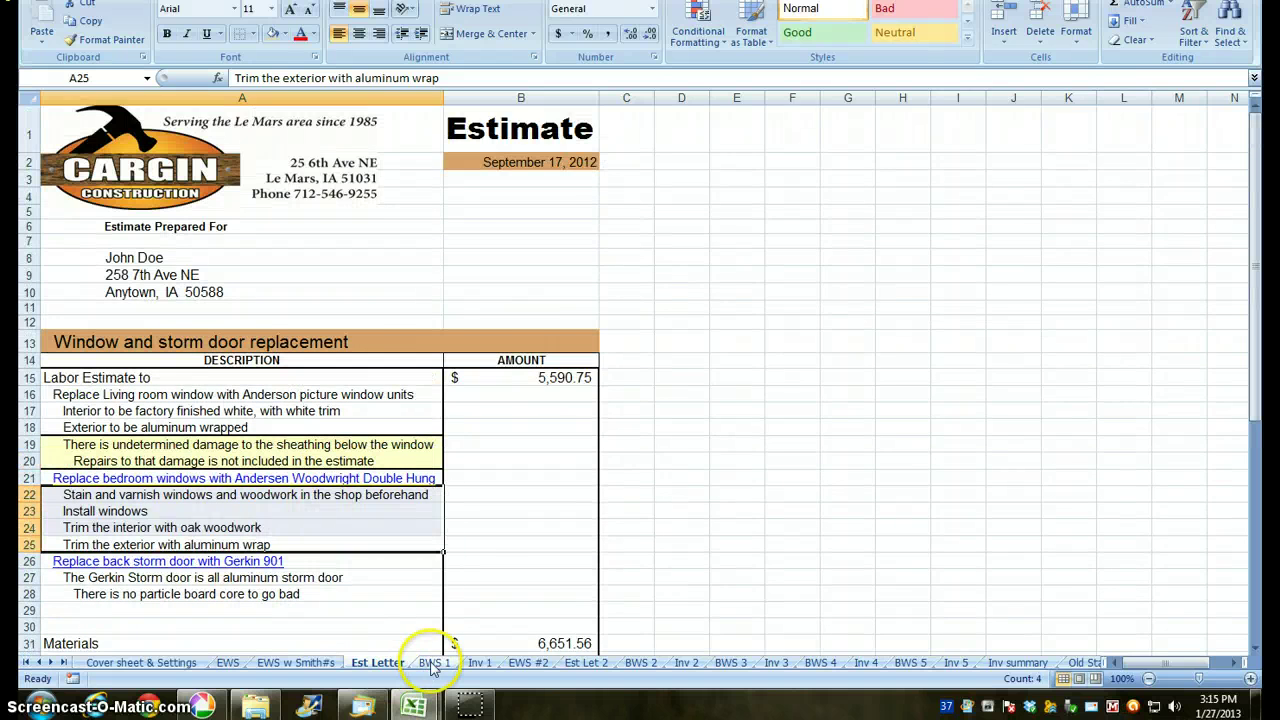
click(433, 664)
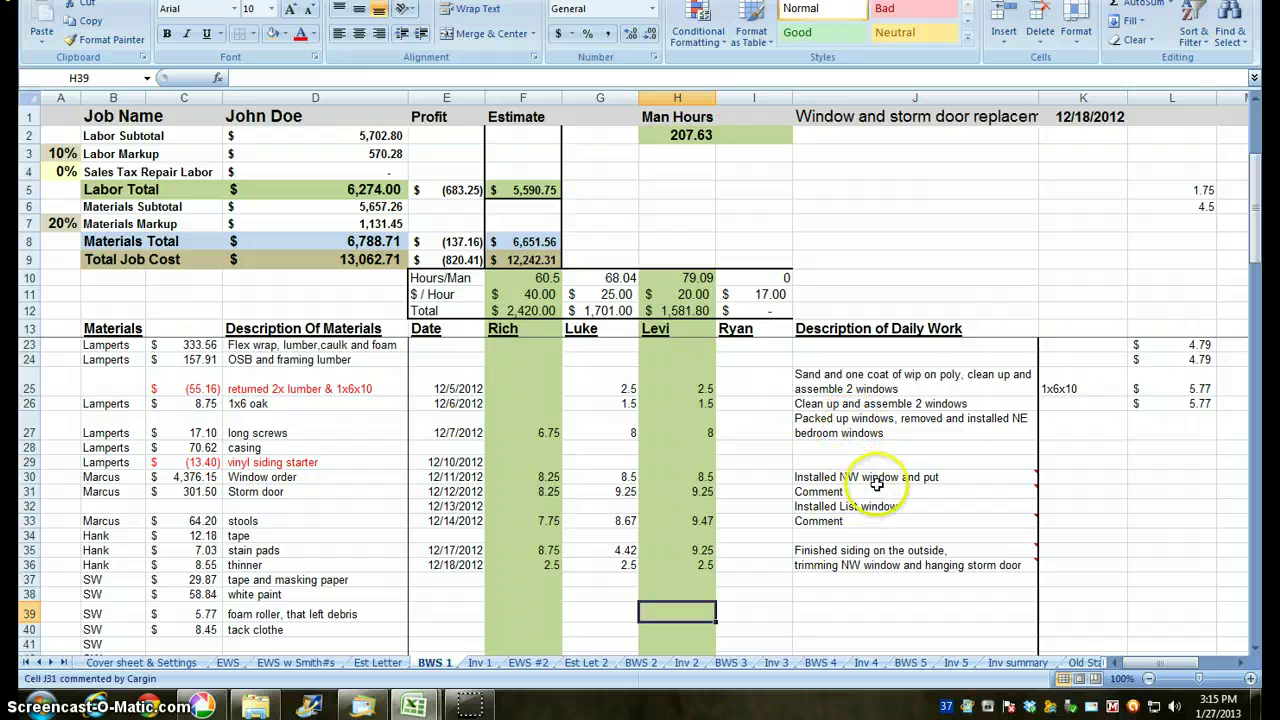
mouse_move(882, 480)
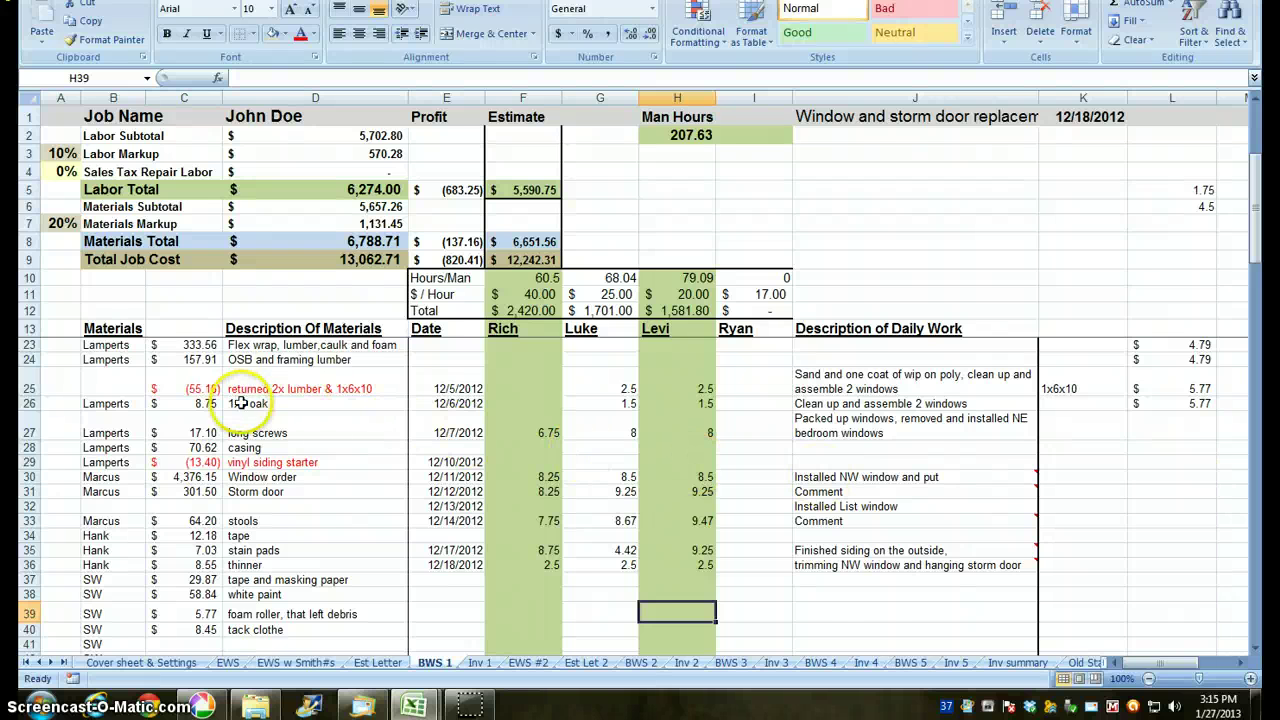
scroll(252, 400, up, 3)
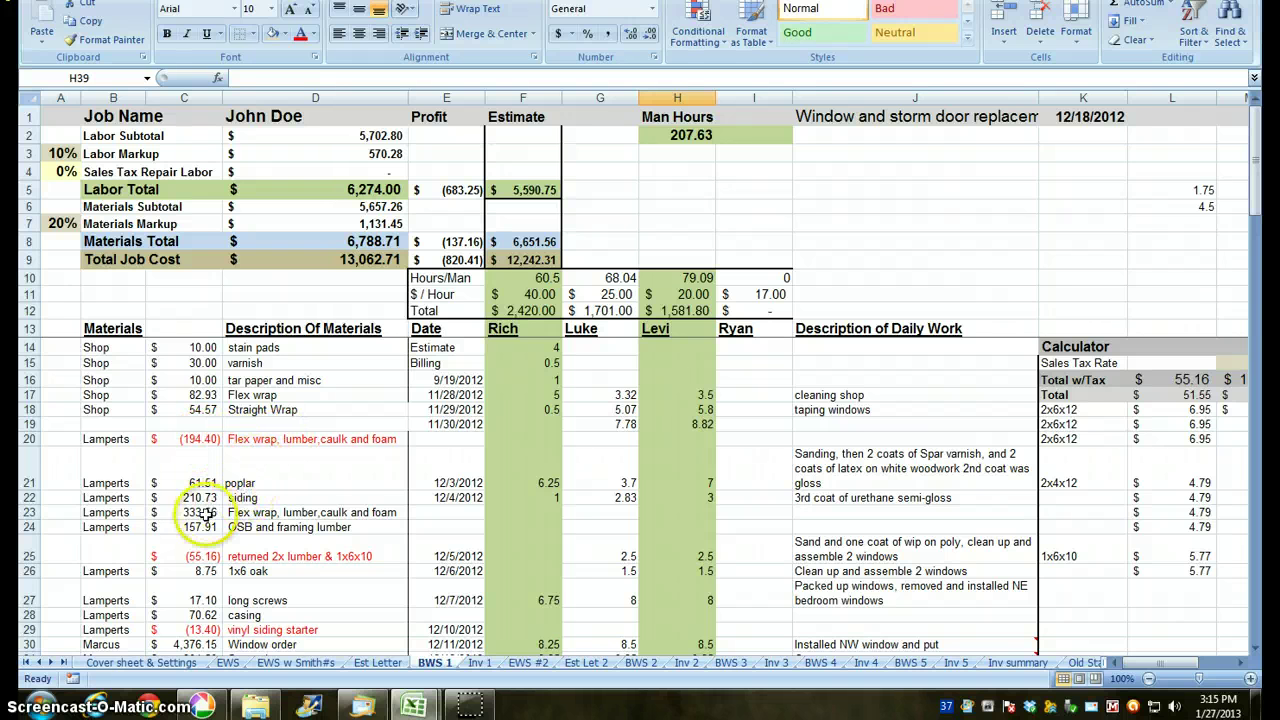
scroll(203, 512, down, 1)
scroll(203, 512, down, 3)
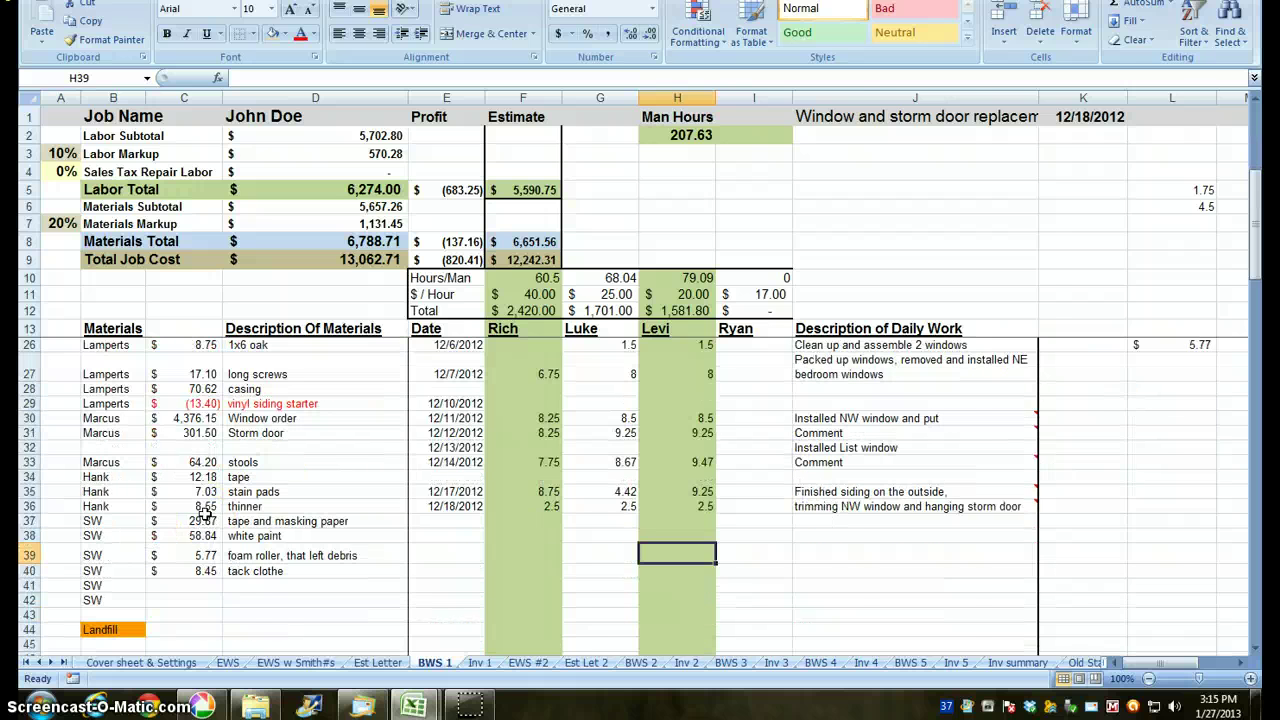
Publish the Inv 1 invoice sheet as a PDF in the YouTube Videos folder, keeping the suggested file name and standard optimization.
click(479, 662)
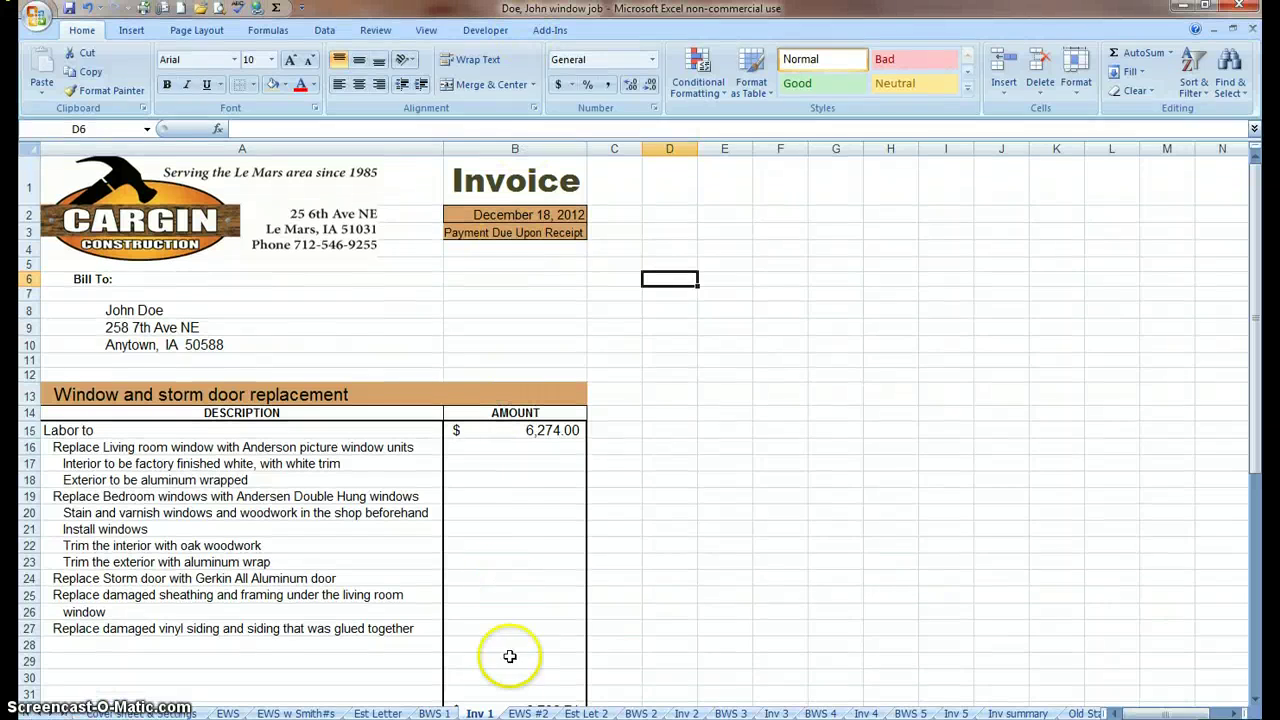
click(36, 18)
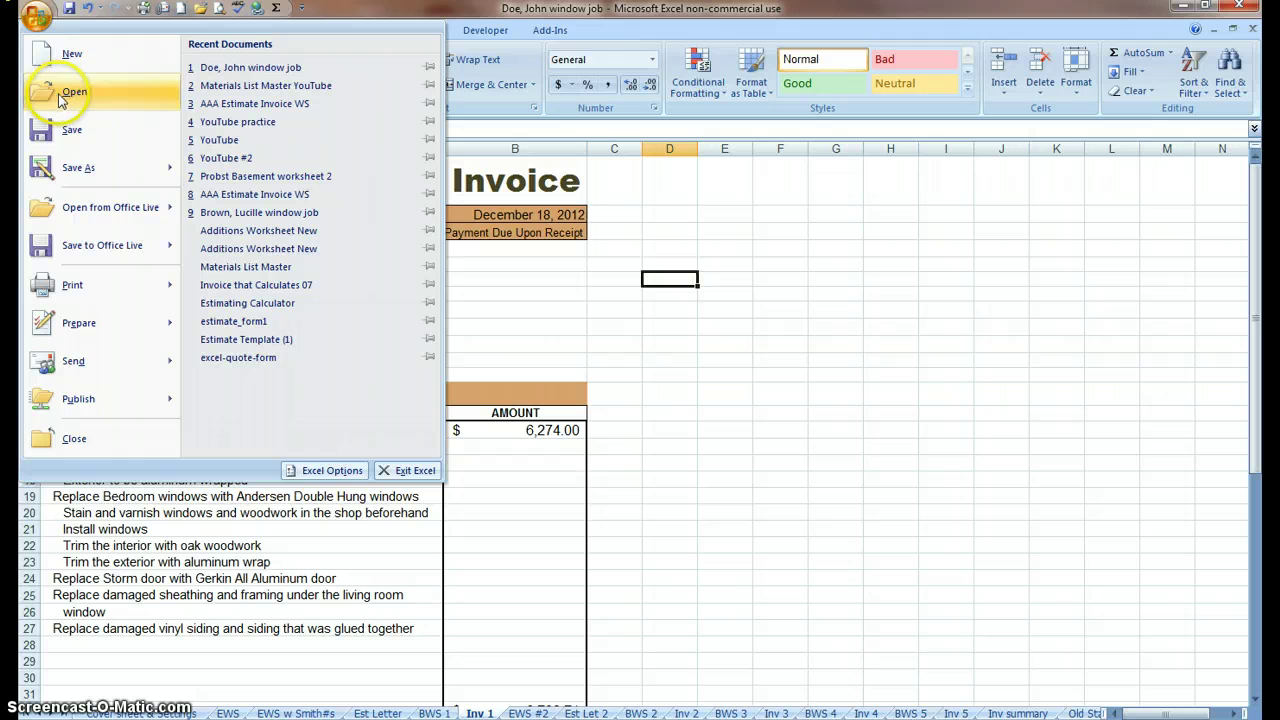
mouse_move(84, 167)
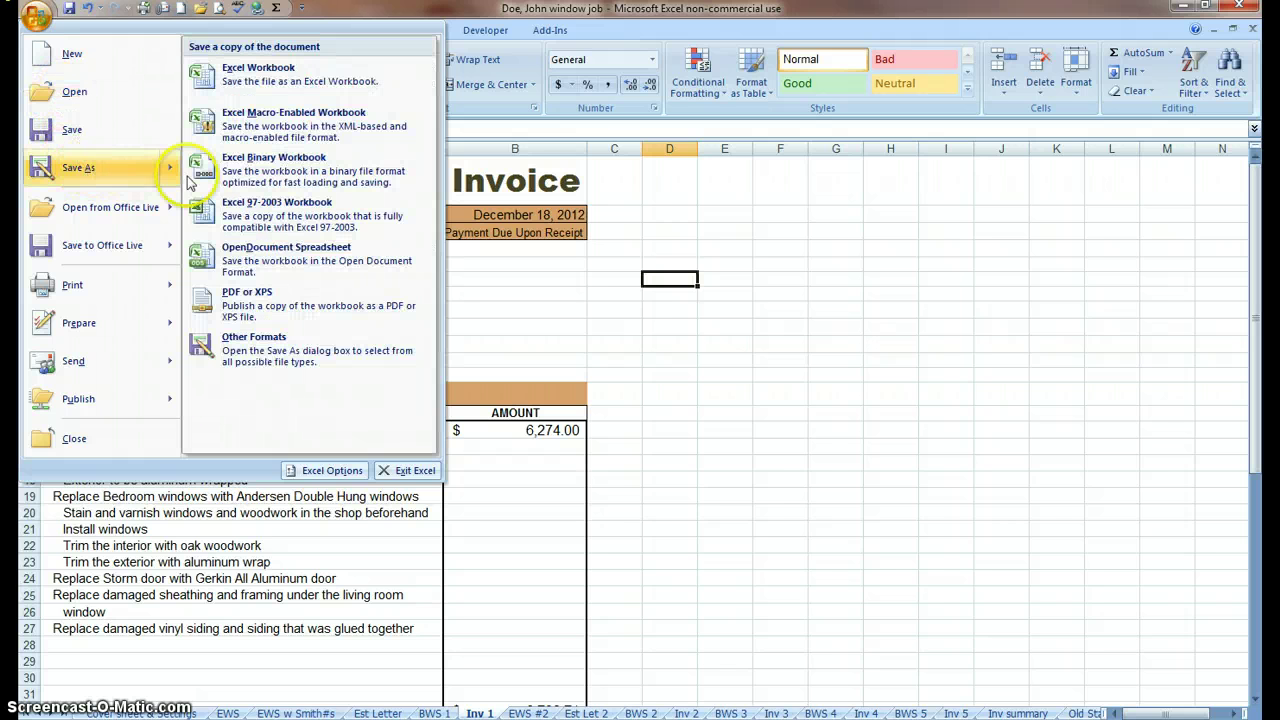
click(255, 313)
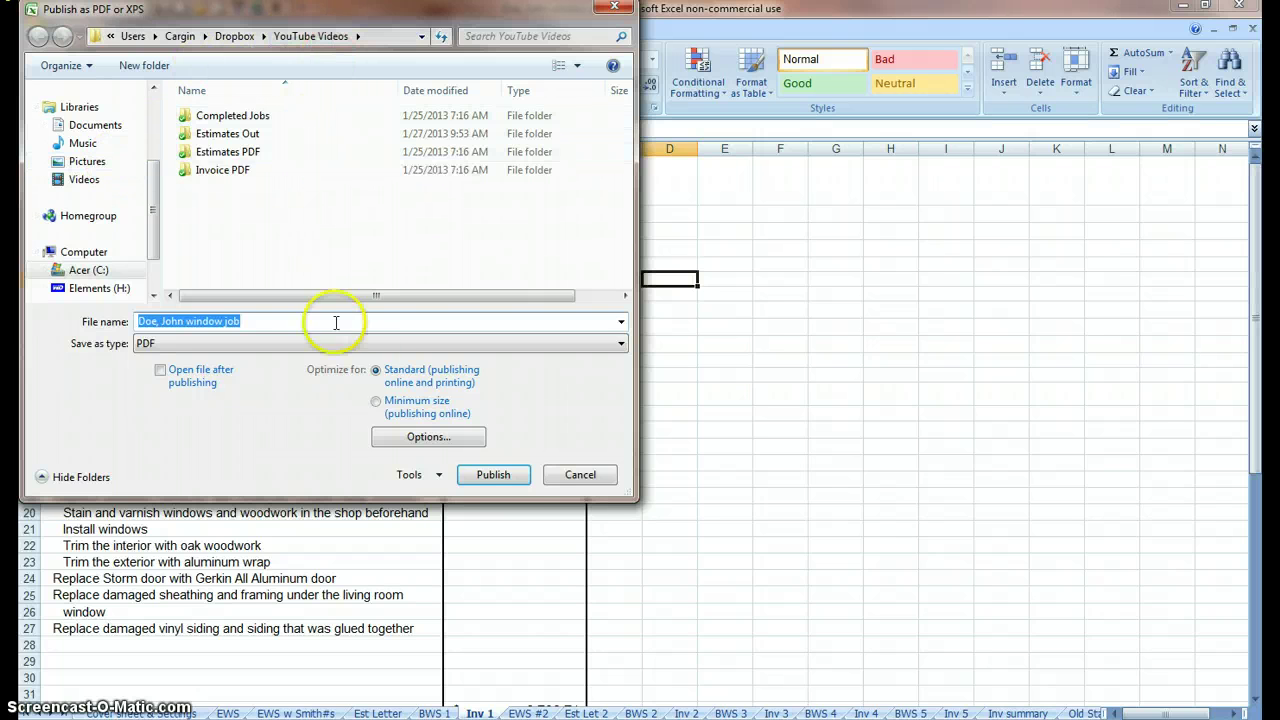
click(492, 476)
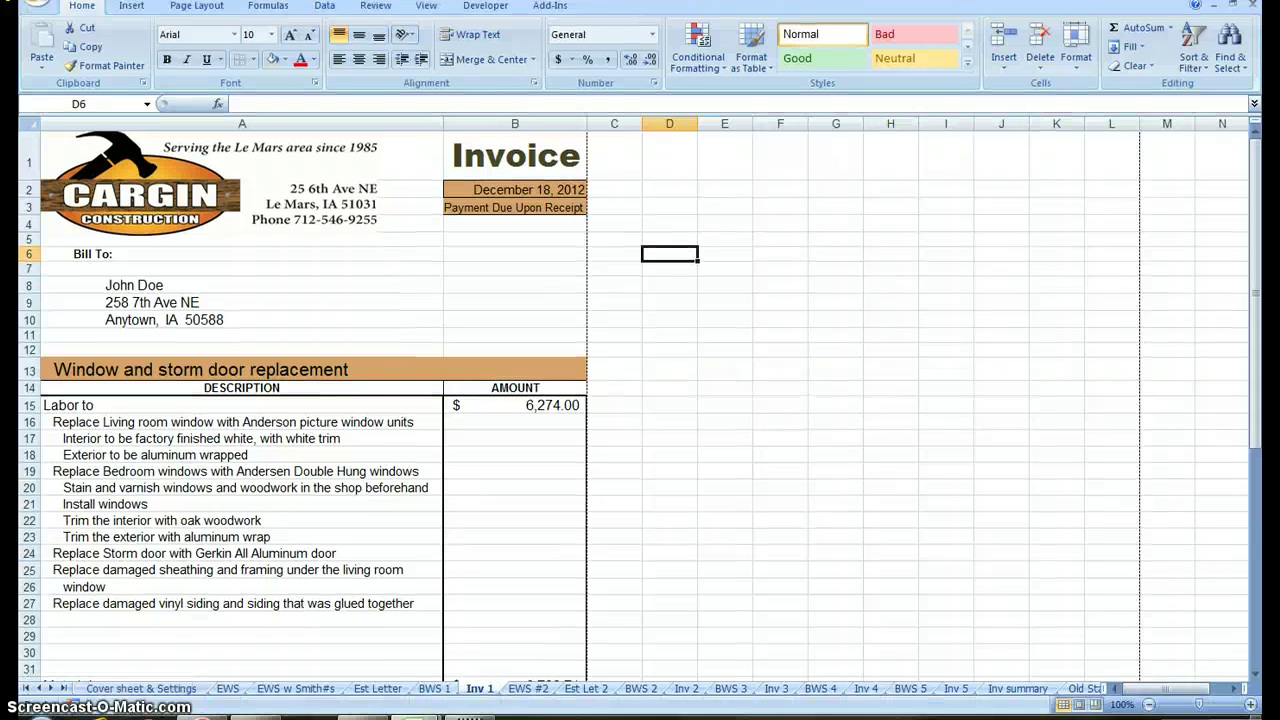
Switch to the Dropbox folder in Windows Explorer, start an e-mail with the window job PDF attached, and close the draft unsent.
click(257, 705)
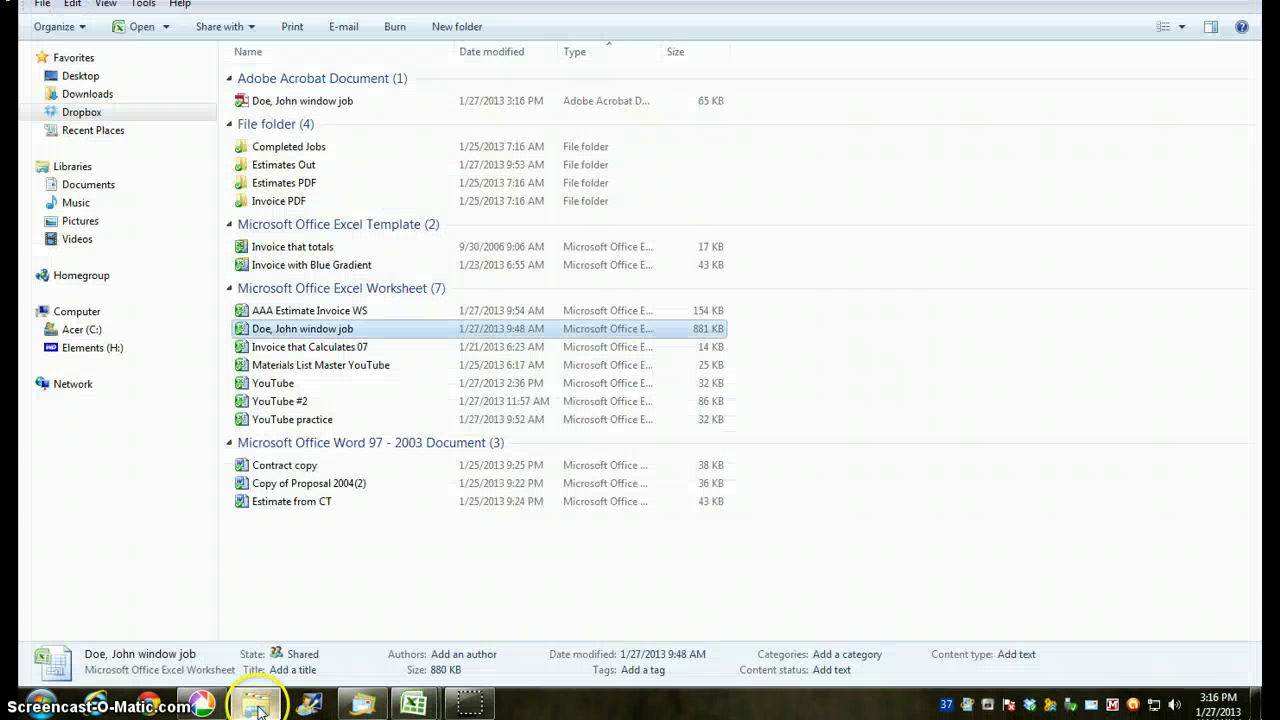
click(311, 104)
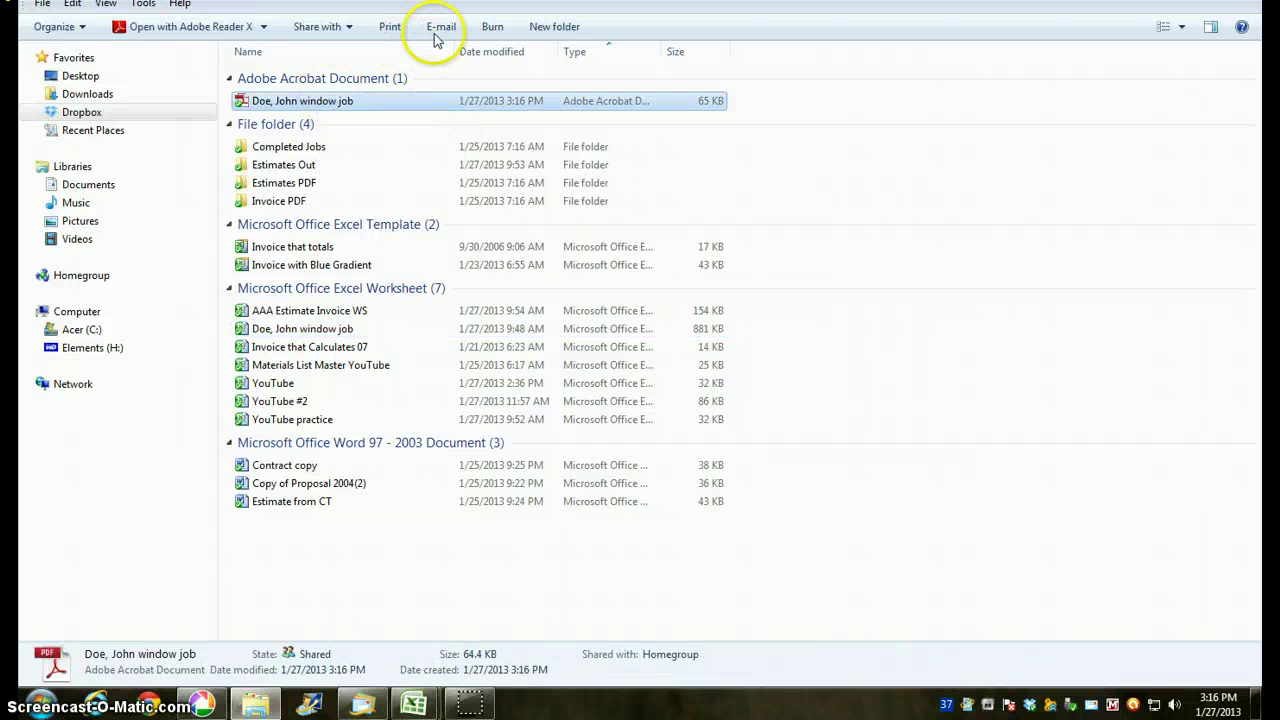
click(437, 34)
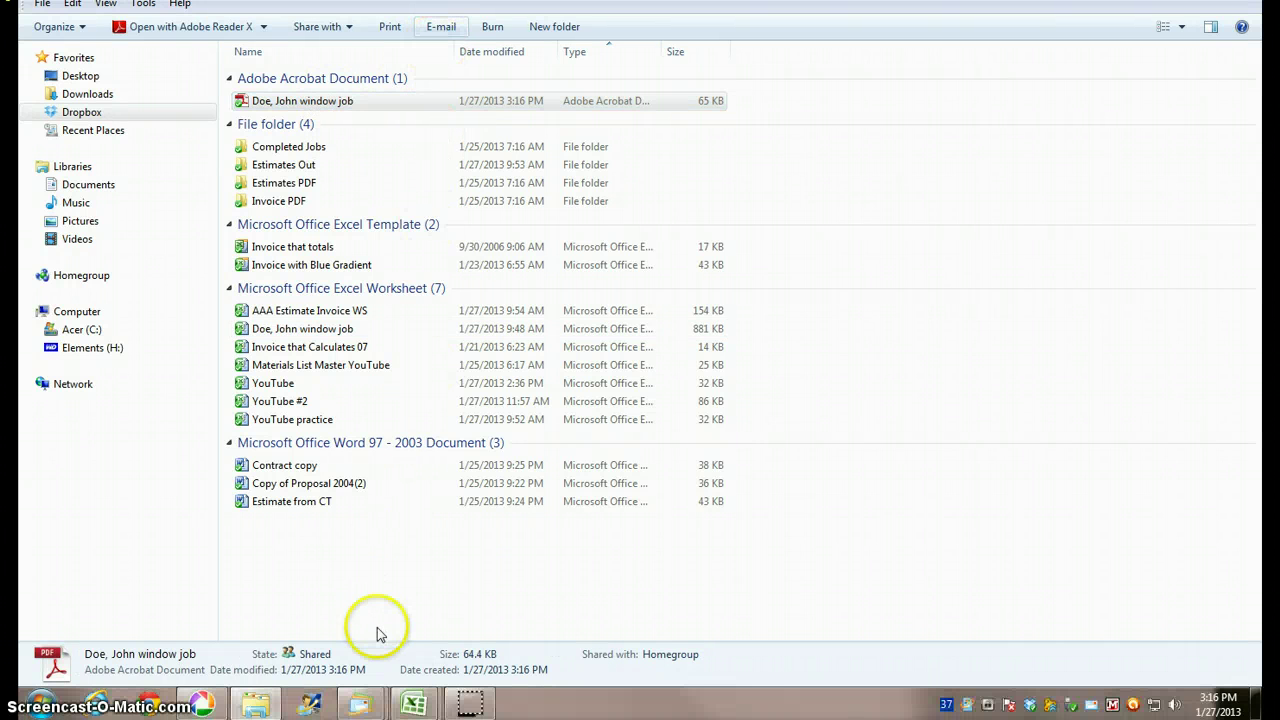
mouse_move(362, 706)
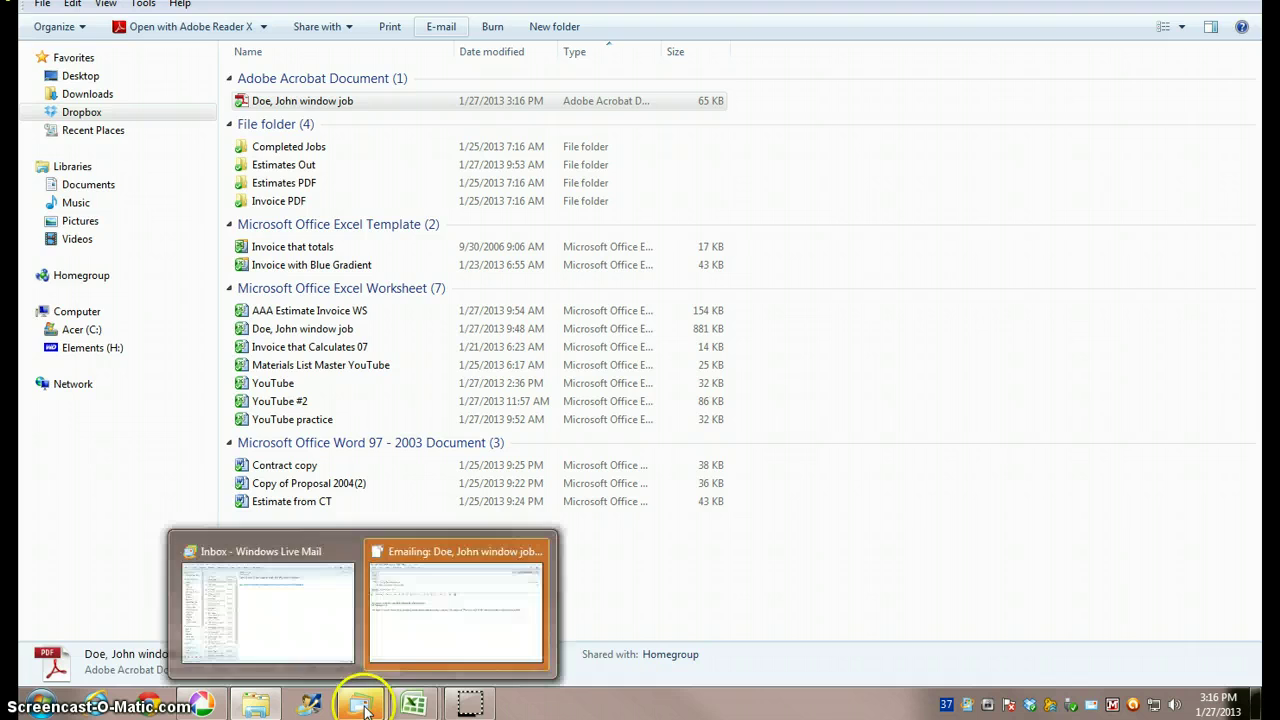
click(406, 643)
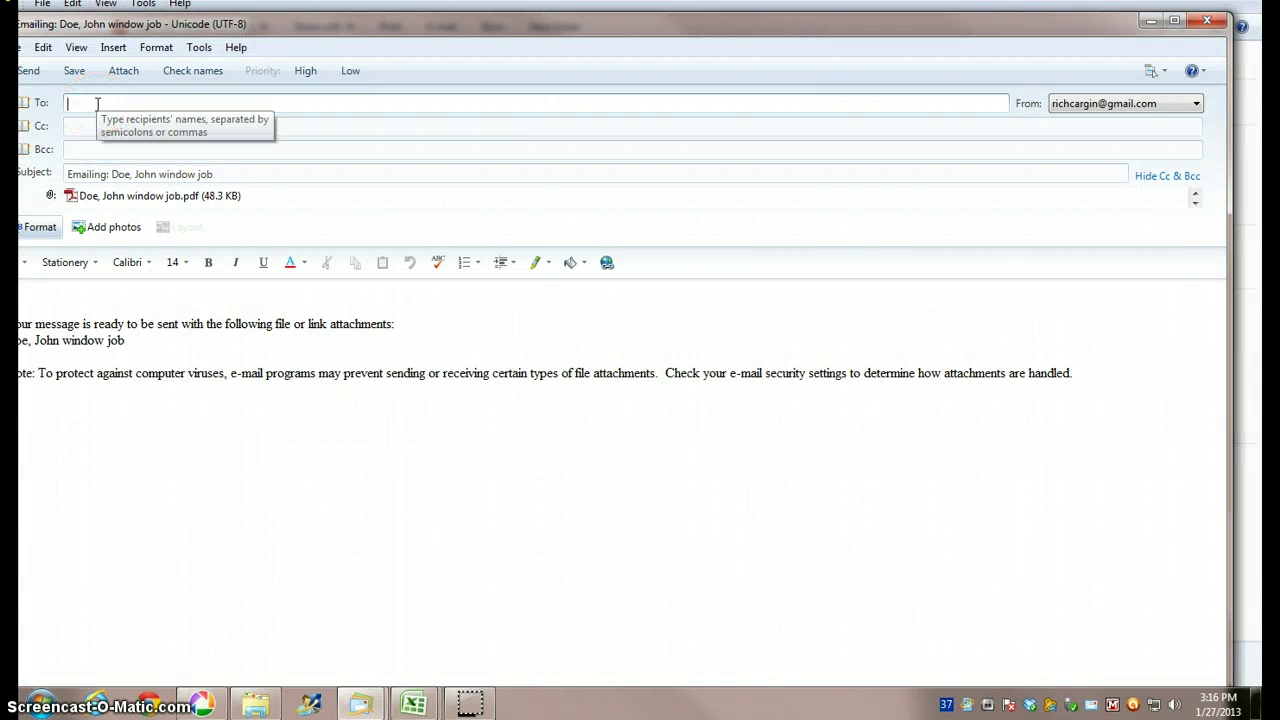
click(1208, 22)
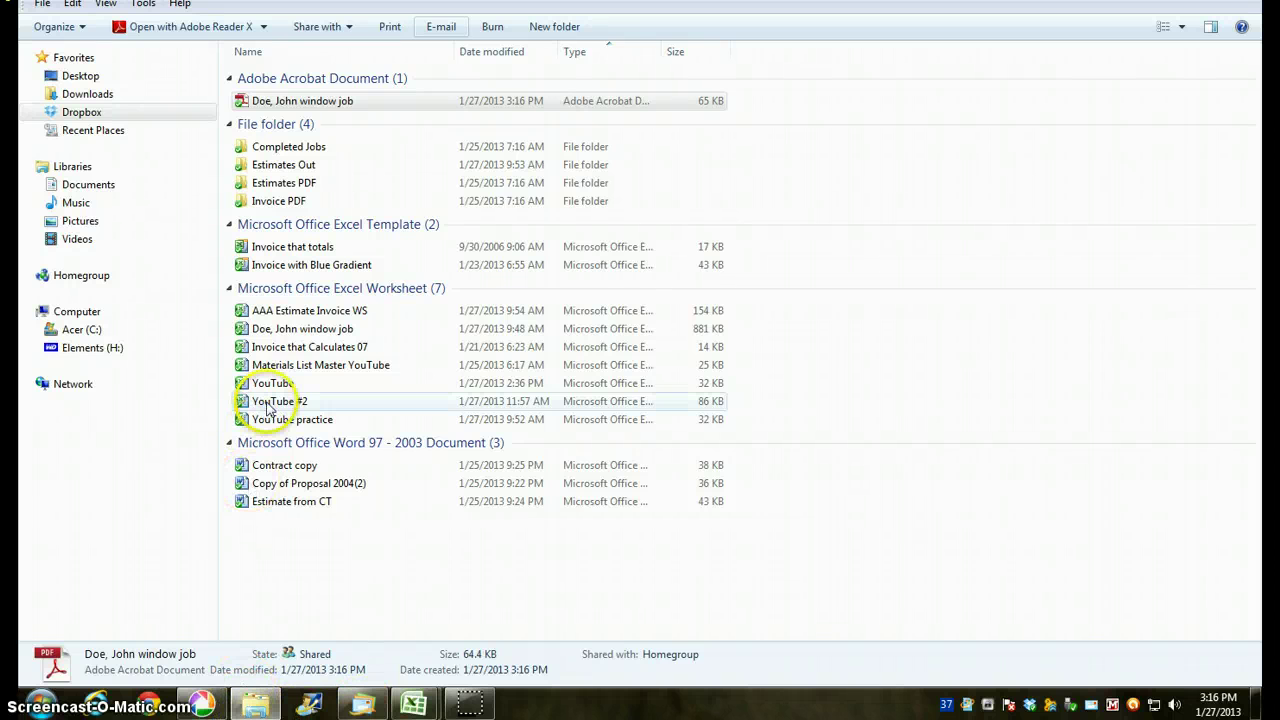
Move the window job PDF from the Dropbox folder into the Invoice PDF folder.
click(333, 102)
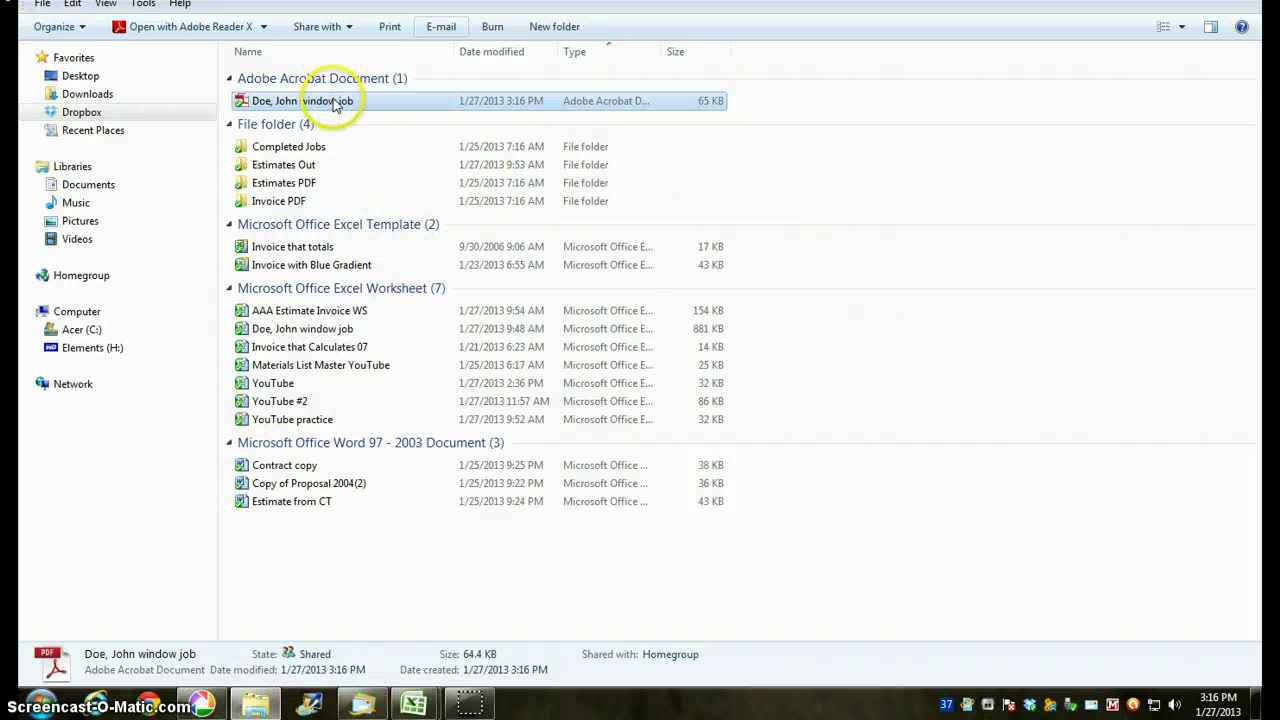
click(358, 102)
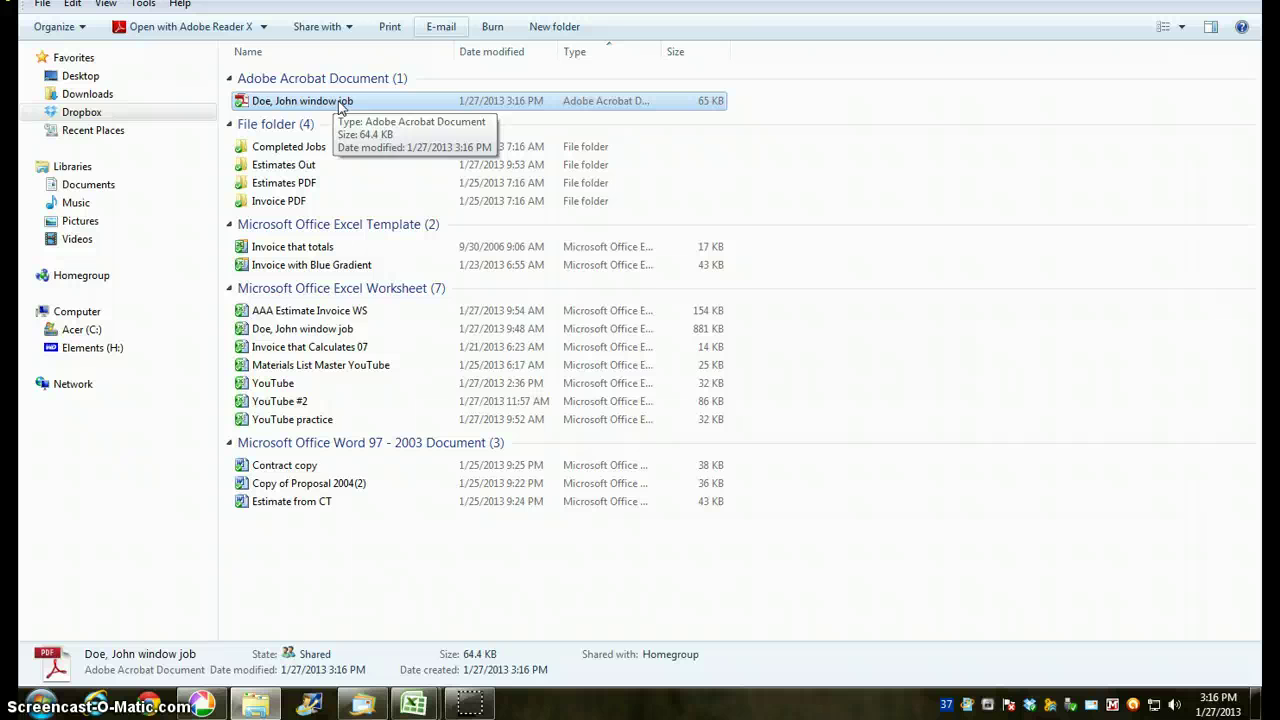
drag(340, 107, 333, 206)
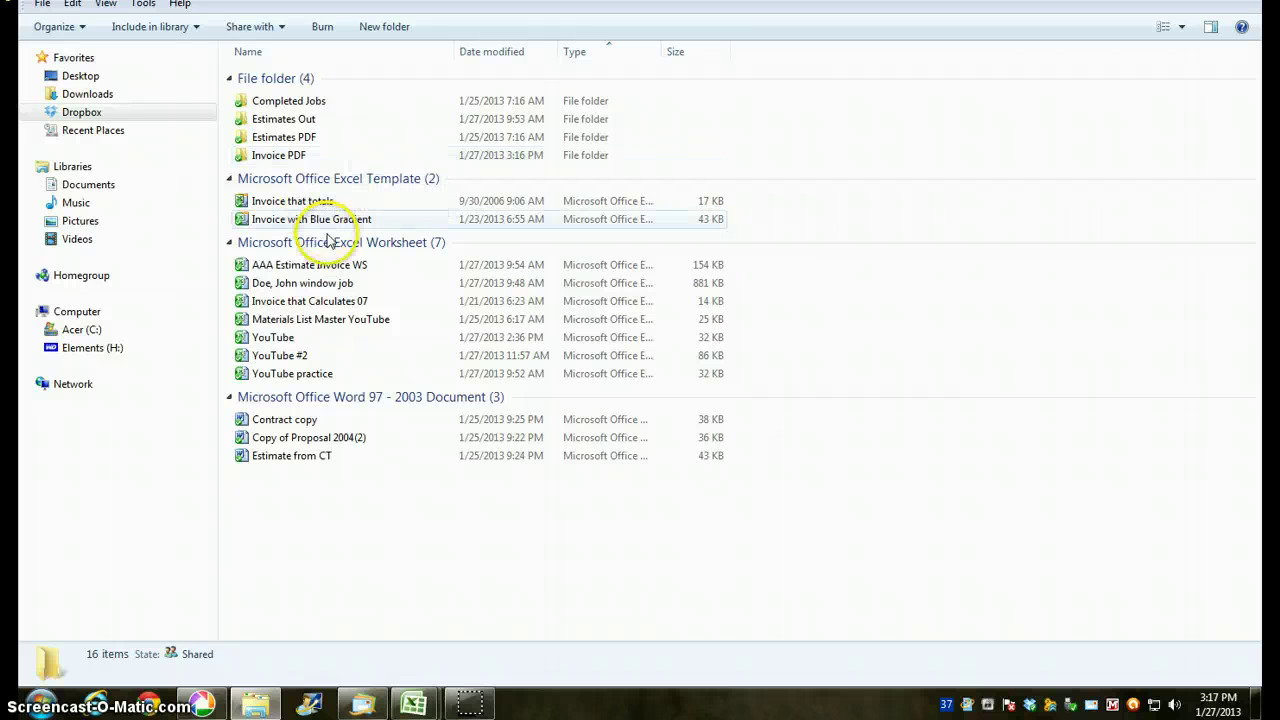
Try to move the window job's Excel workbook into the Completed Jobs folder.
click(340, 286)
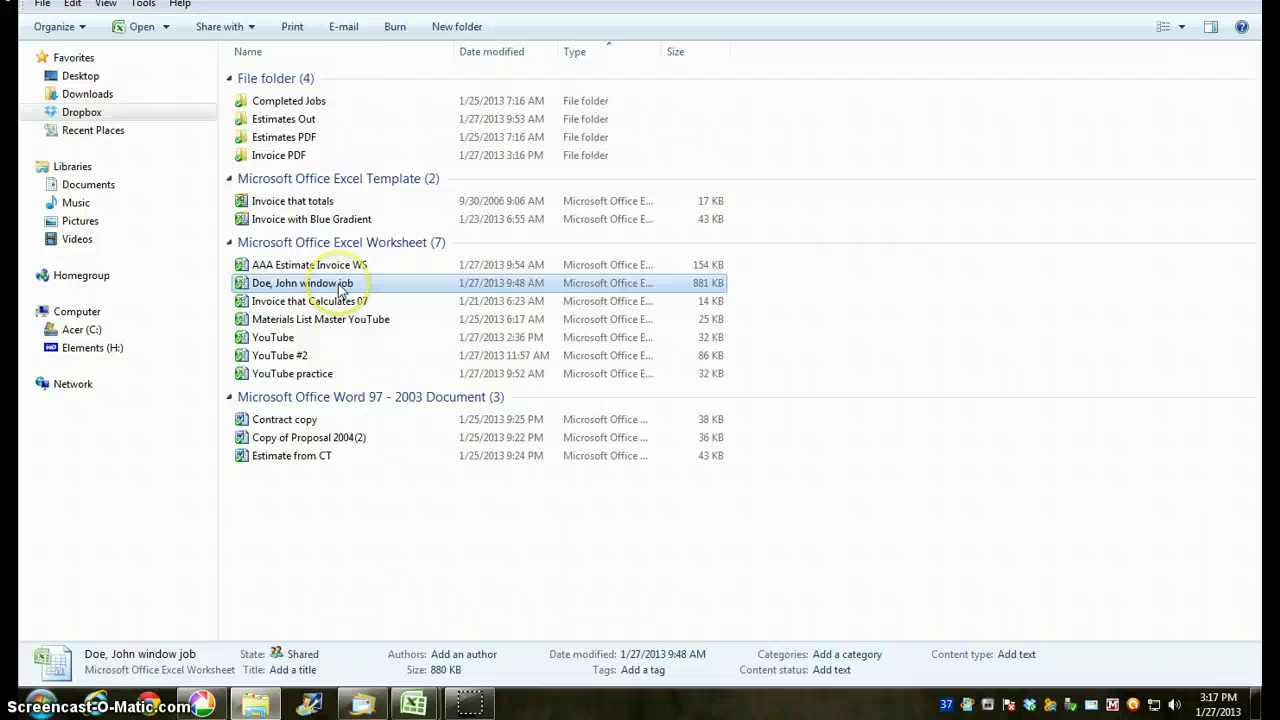
drag(340, 288, 337, 100)
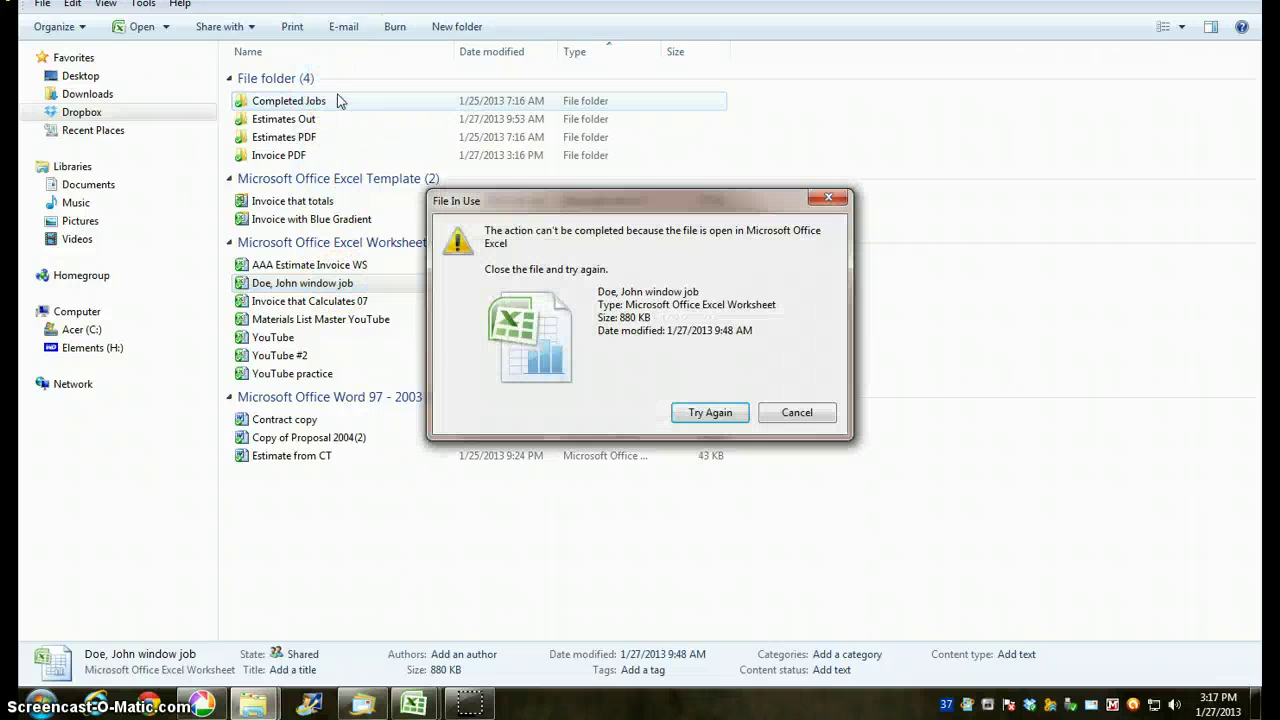